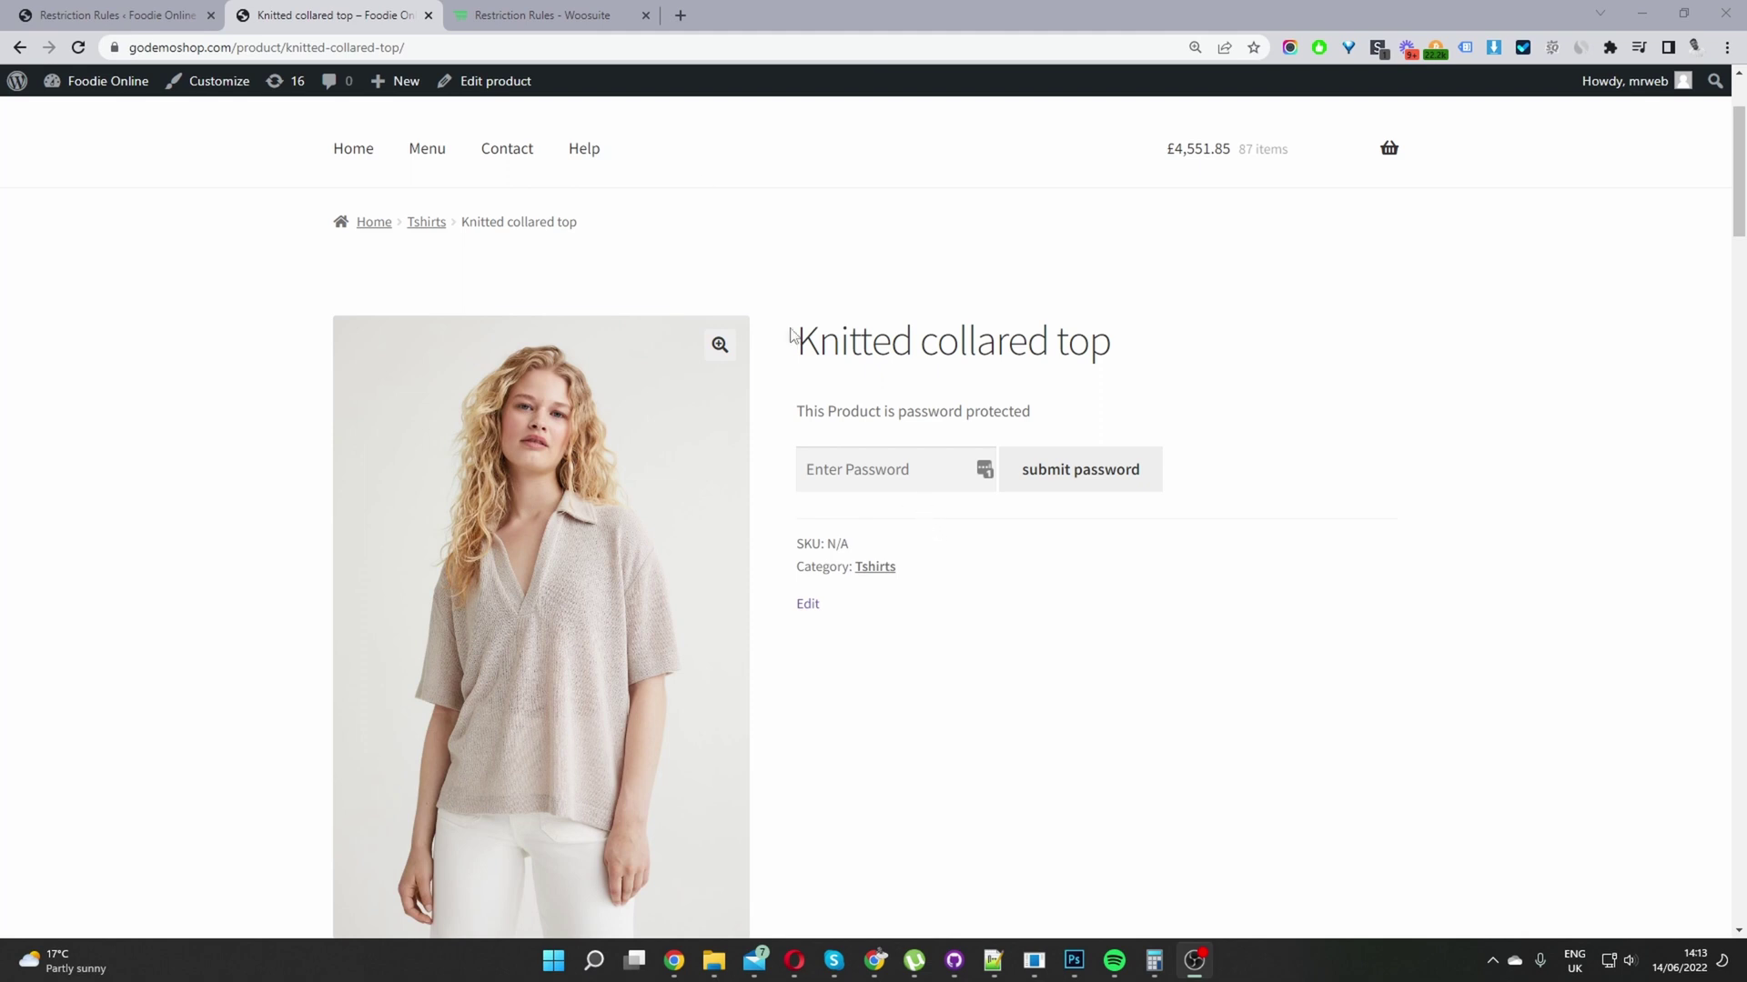
View the Woosuite Restriction Rules plugin page, then switch back to the Foodie Online Dashboard.
left_click(564, 17)
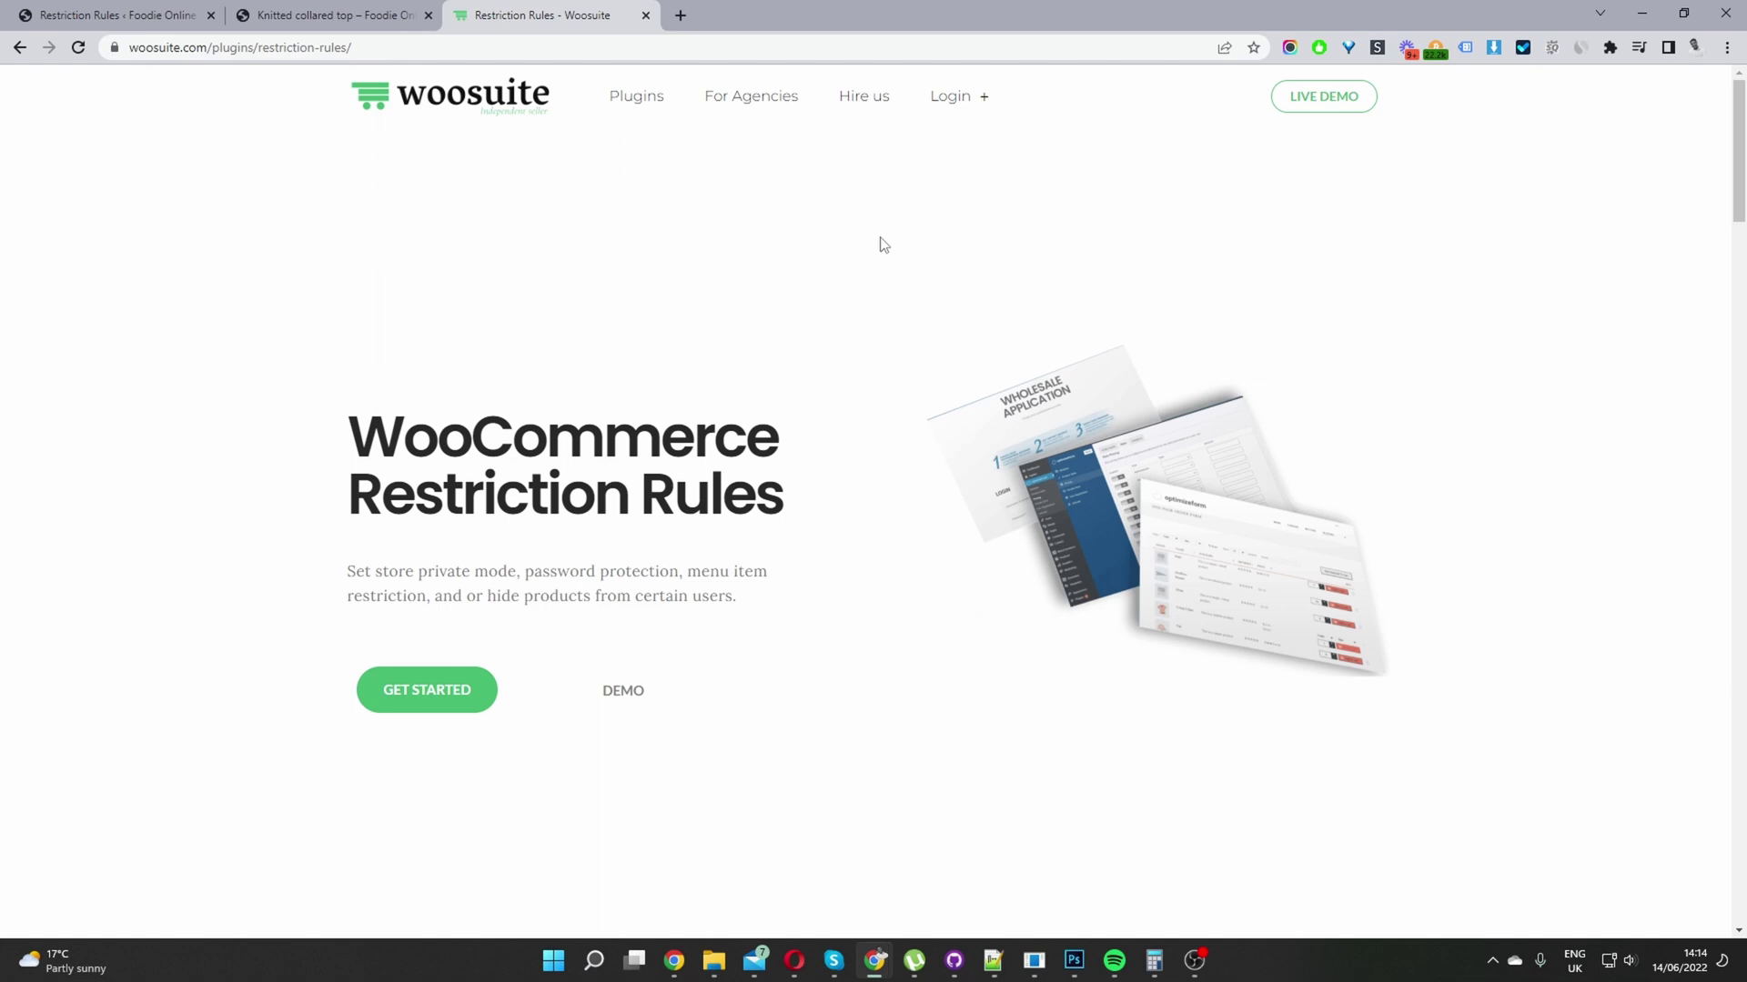
left_click(109, 15)
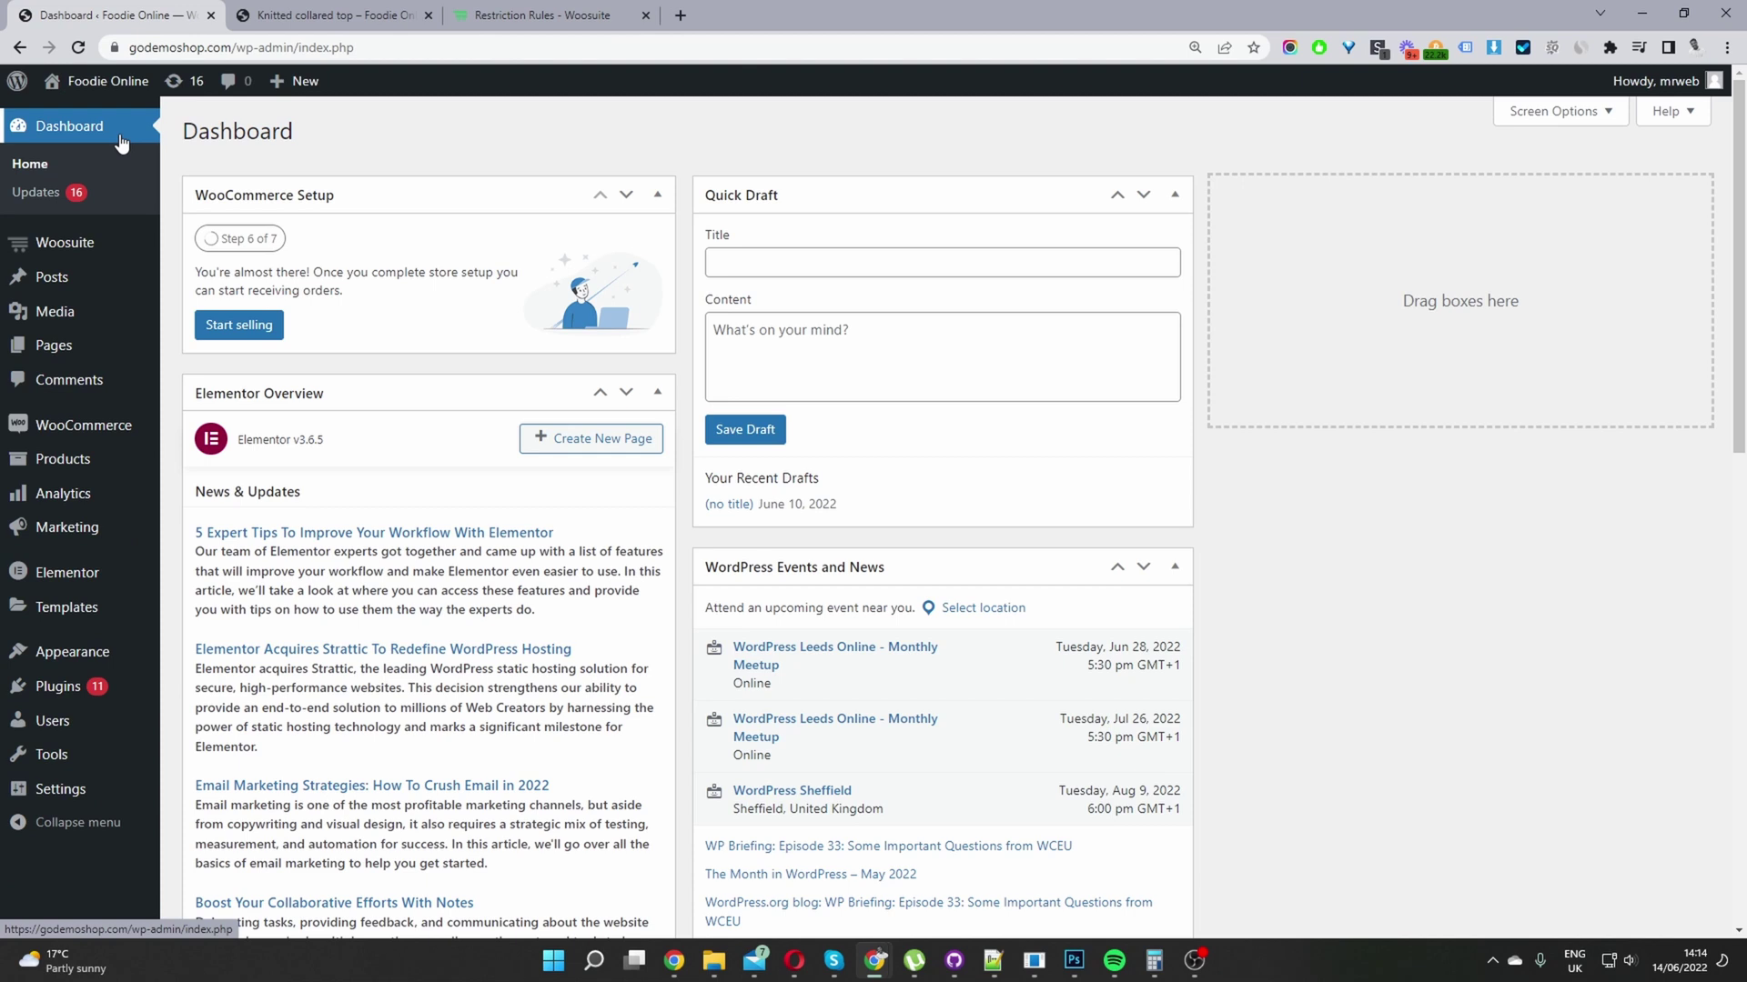
Go to Restriction Rules under Woosuite in the admin sidebar.
mouse_move(127, 693)
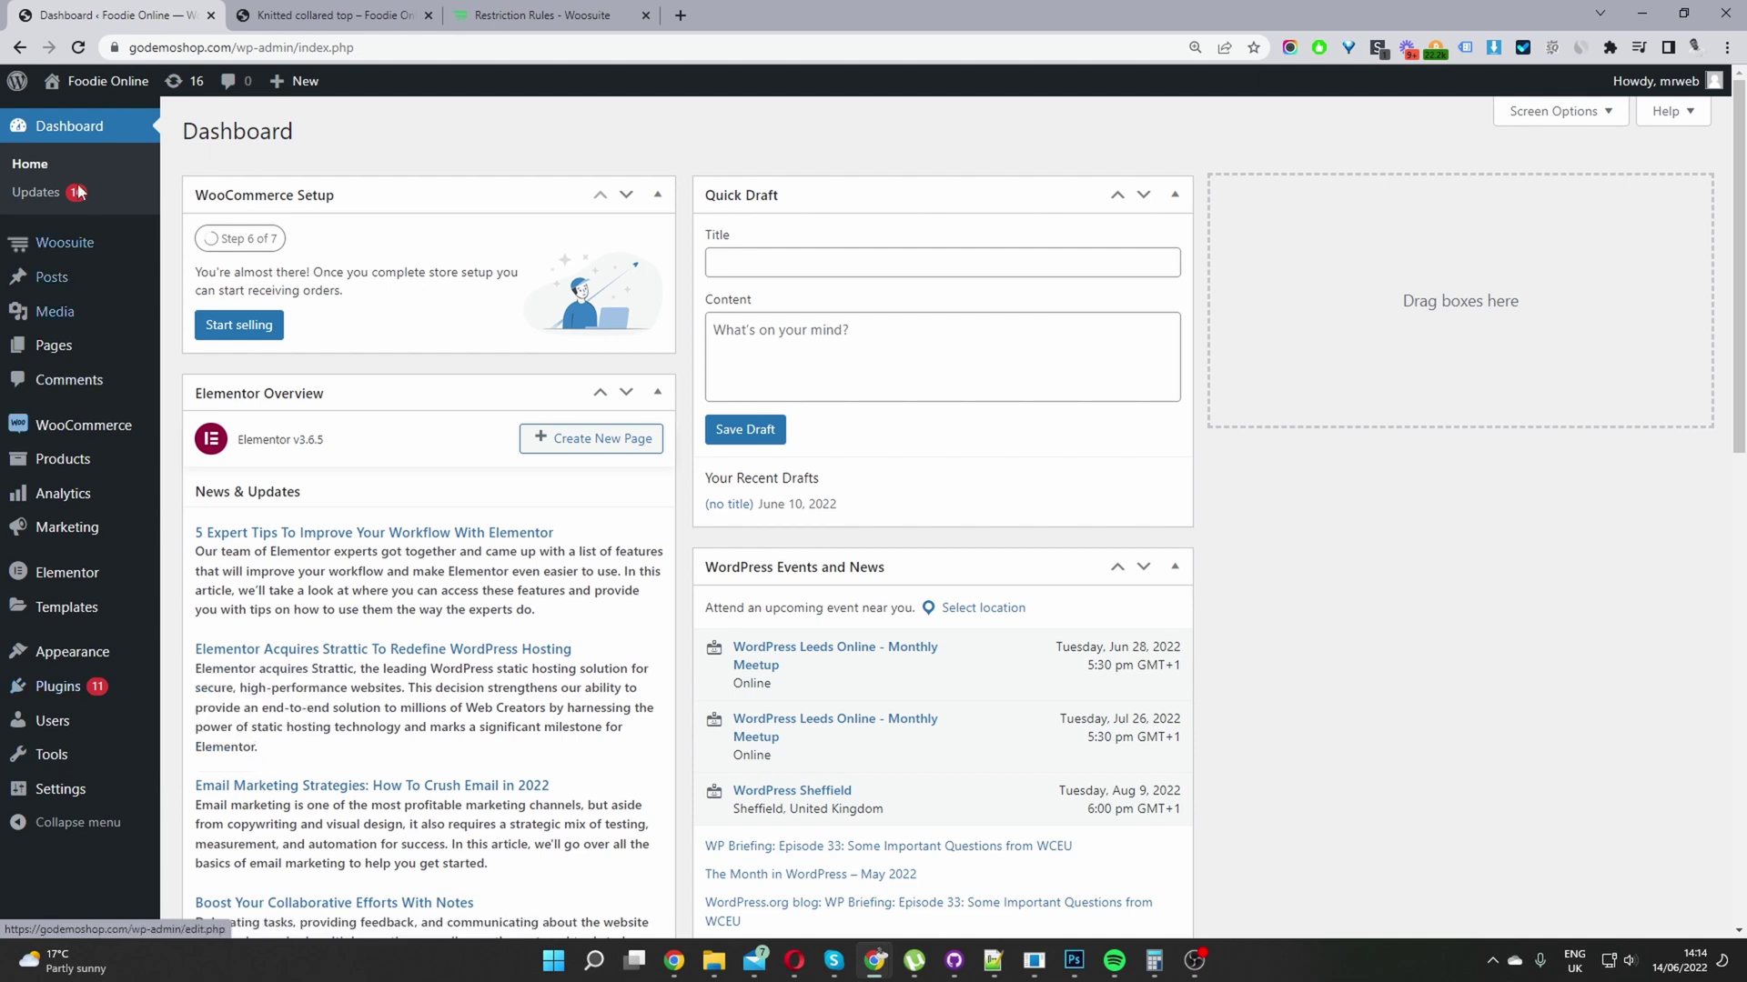
mouse_move(66, 247)
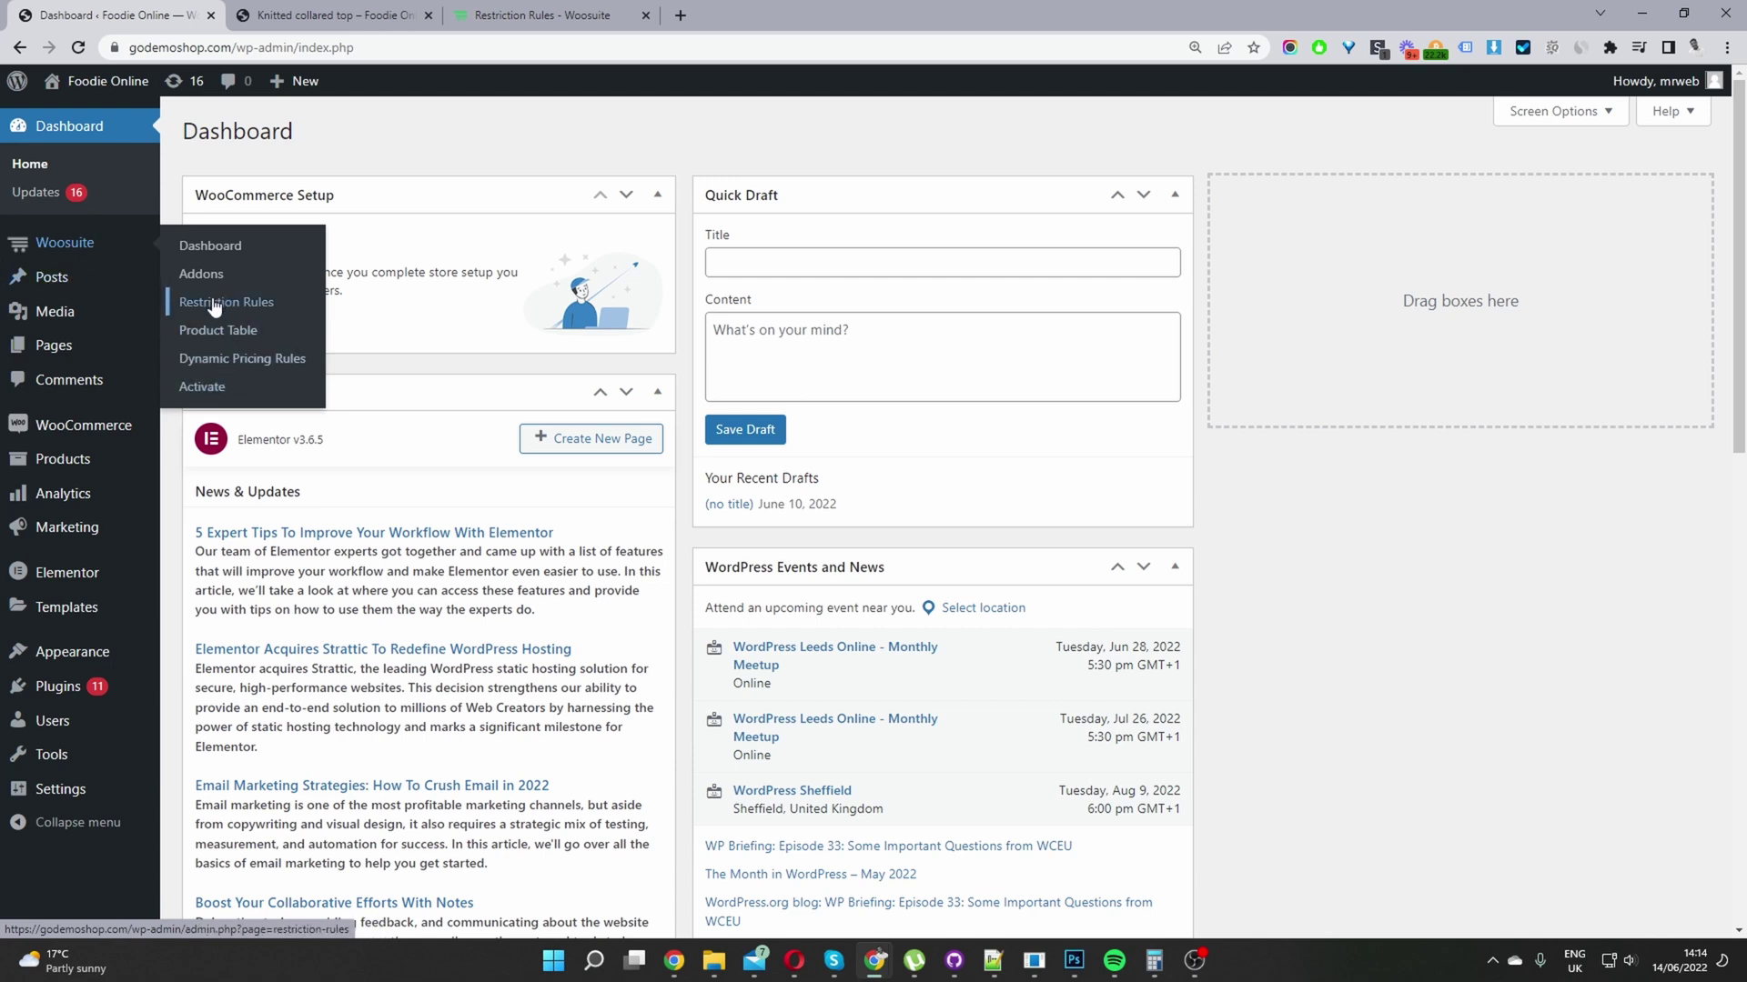
left_click(215, 306)
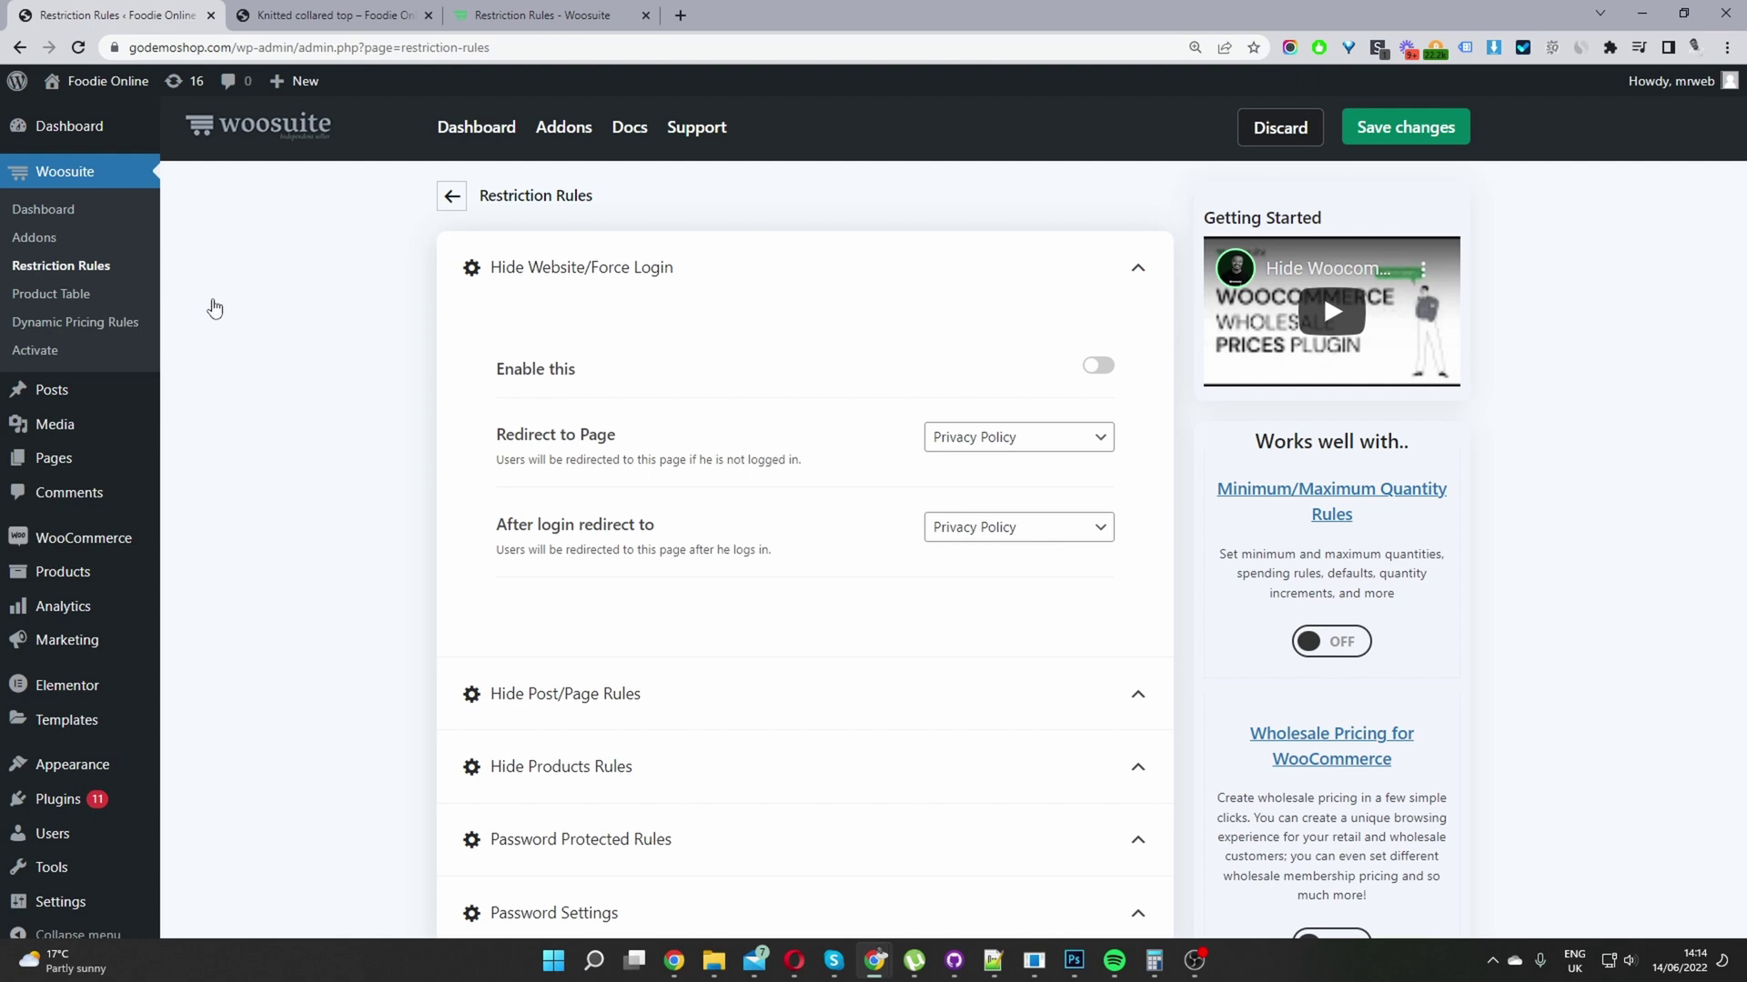
Expand Password Protected Rules and keep the rule applying to Everyone, filtered by Products.
scroll(663, 416, "down", 4)
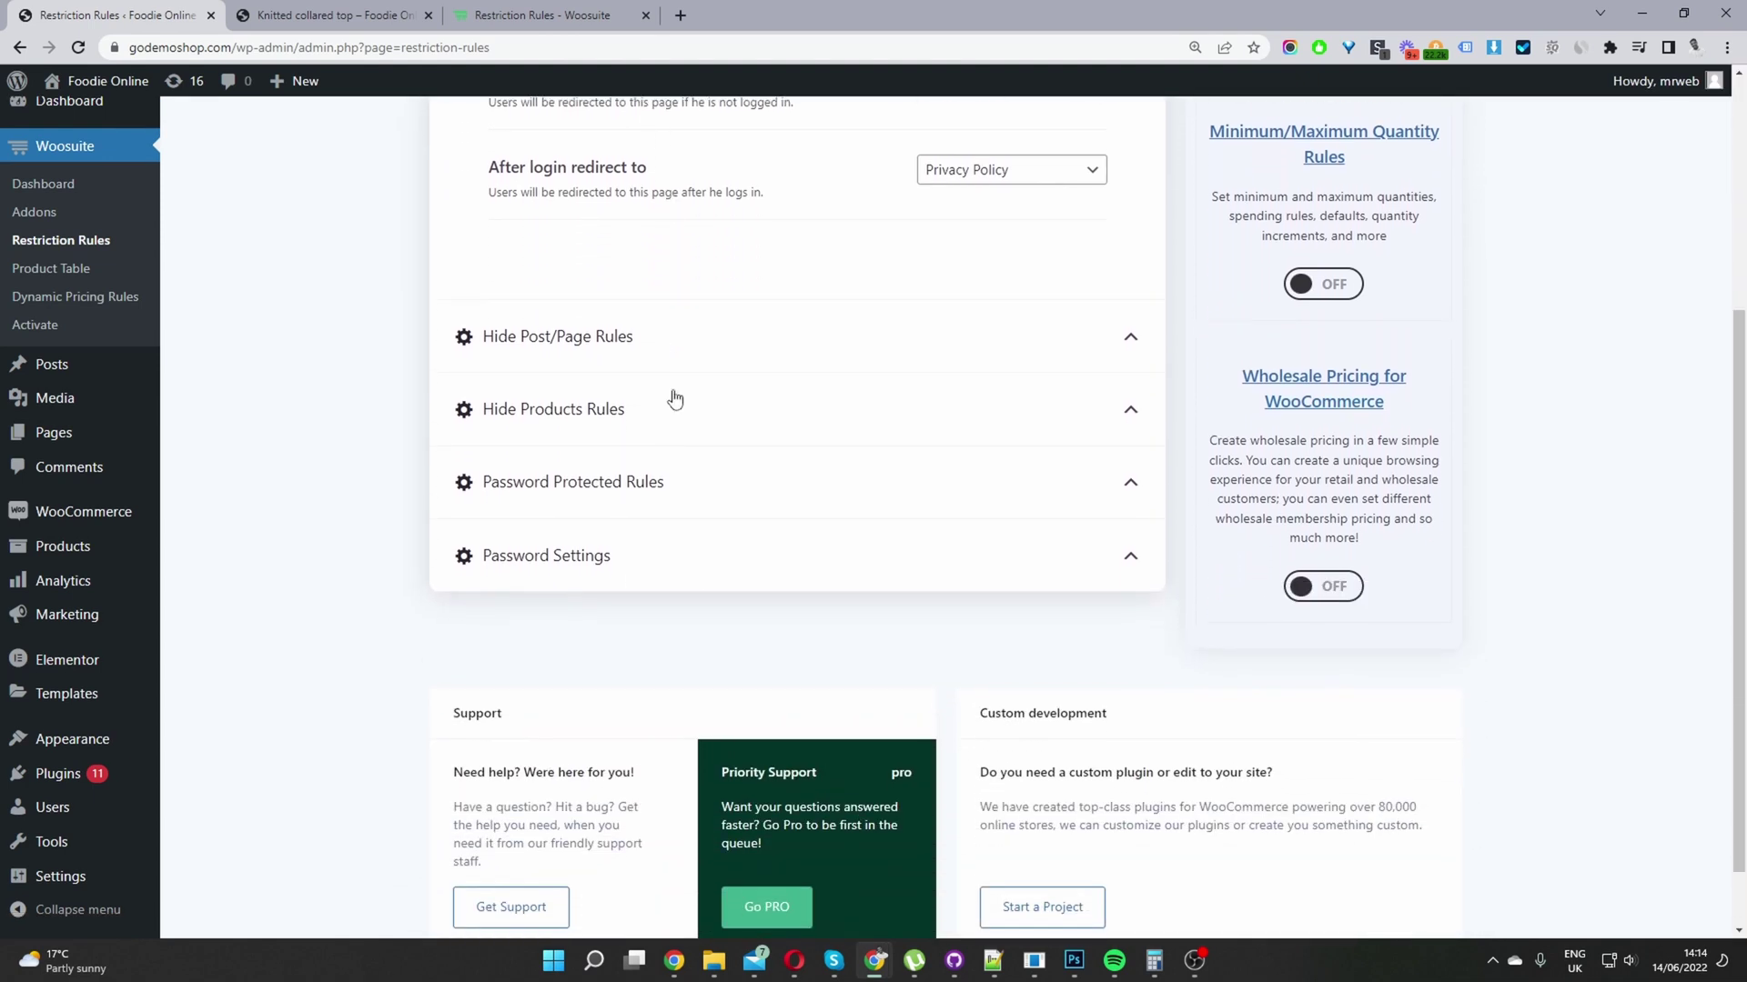
left_click(668, 484)
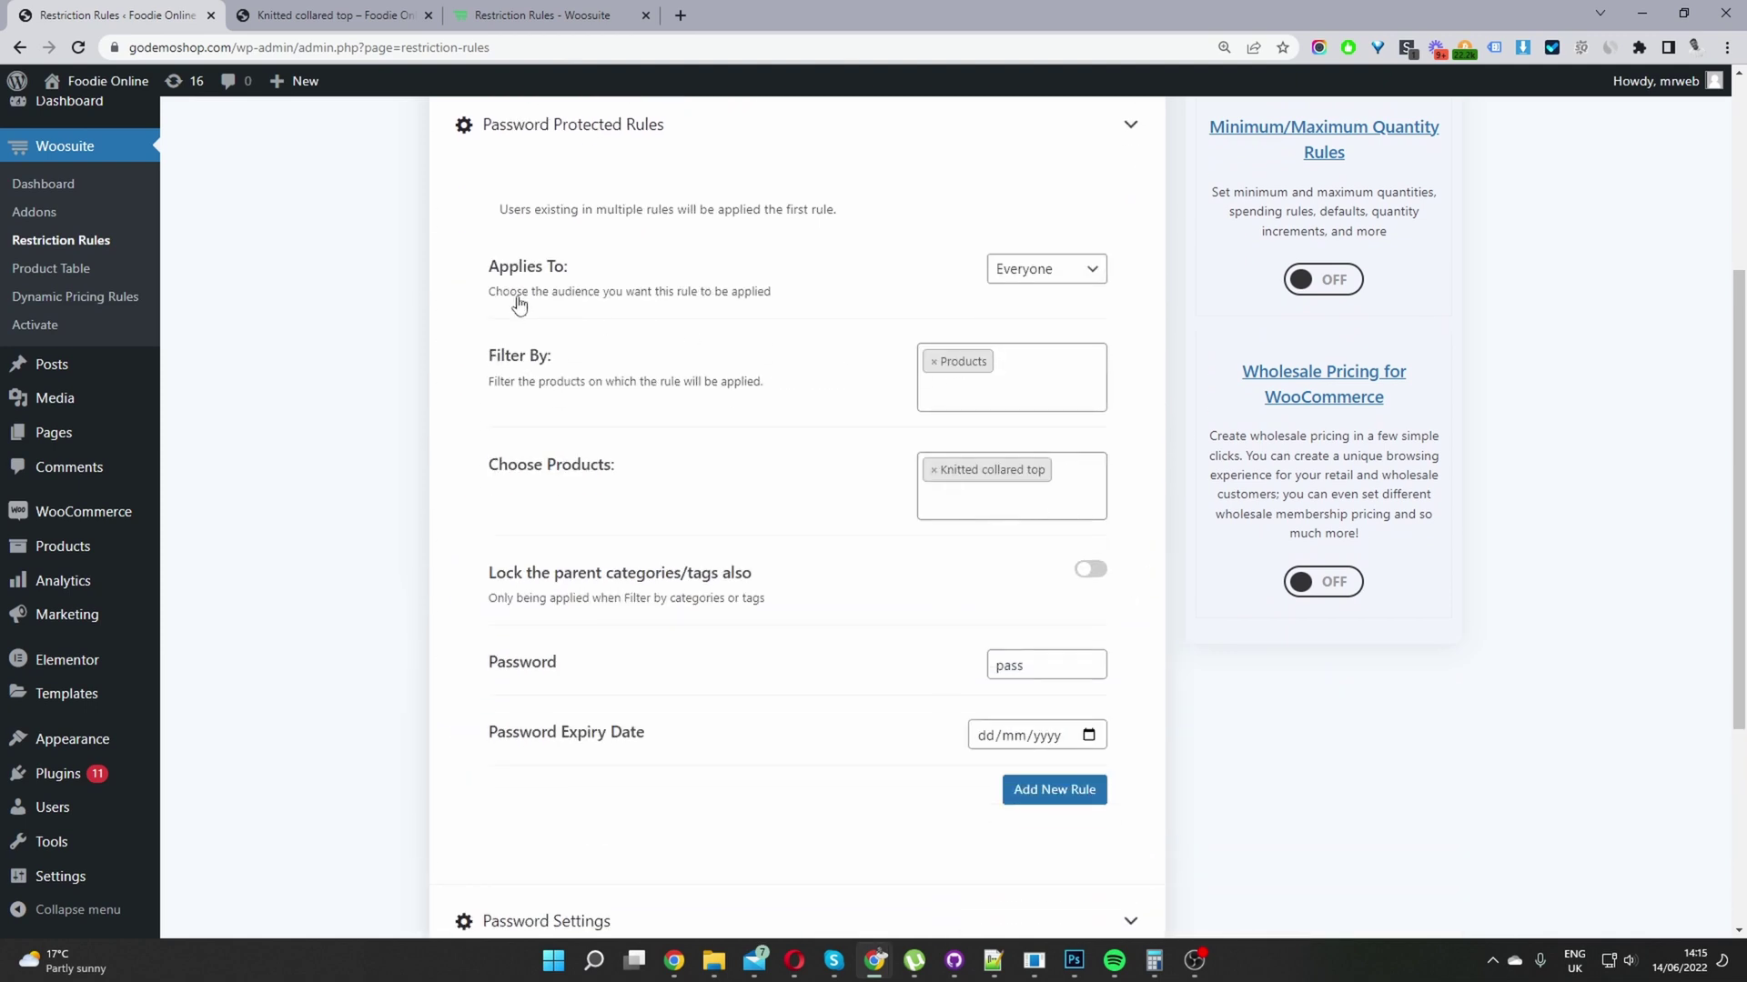
left_click(1084, 271)
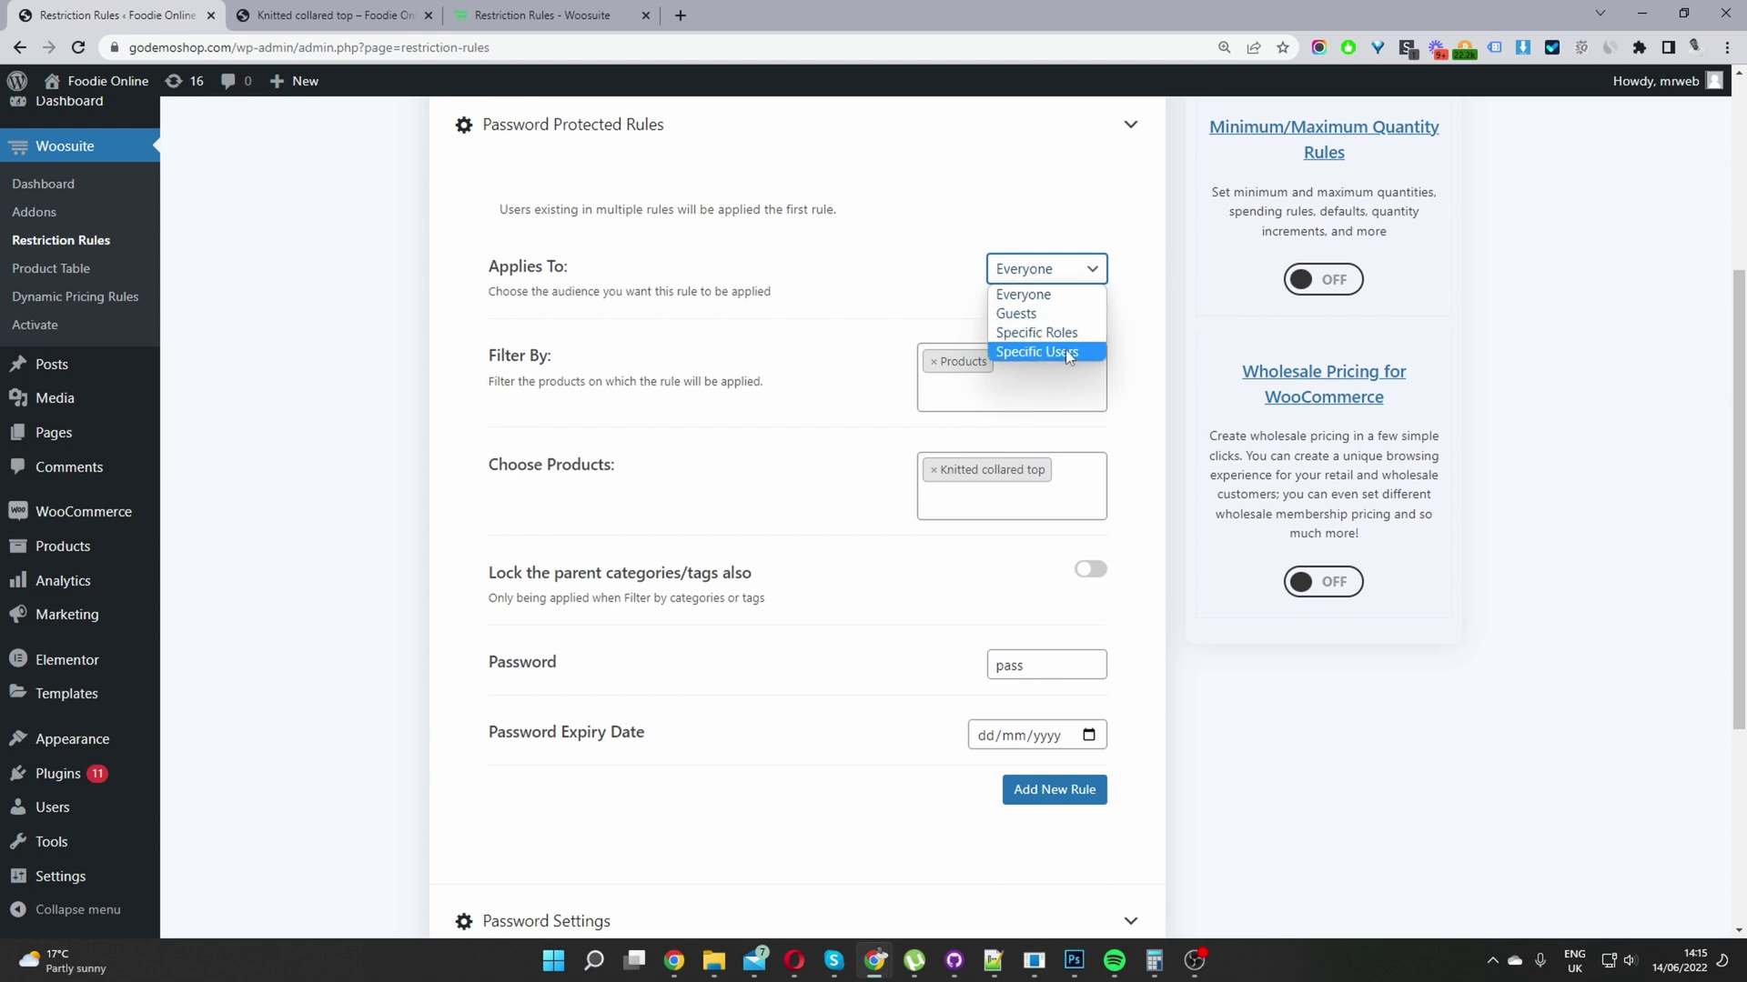
left_click(685, 412)
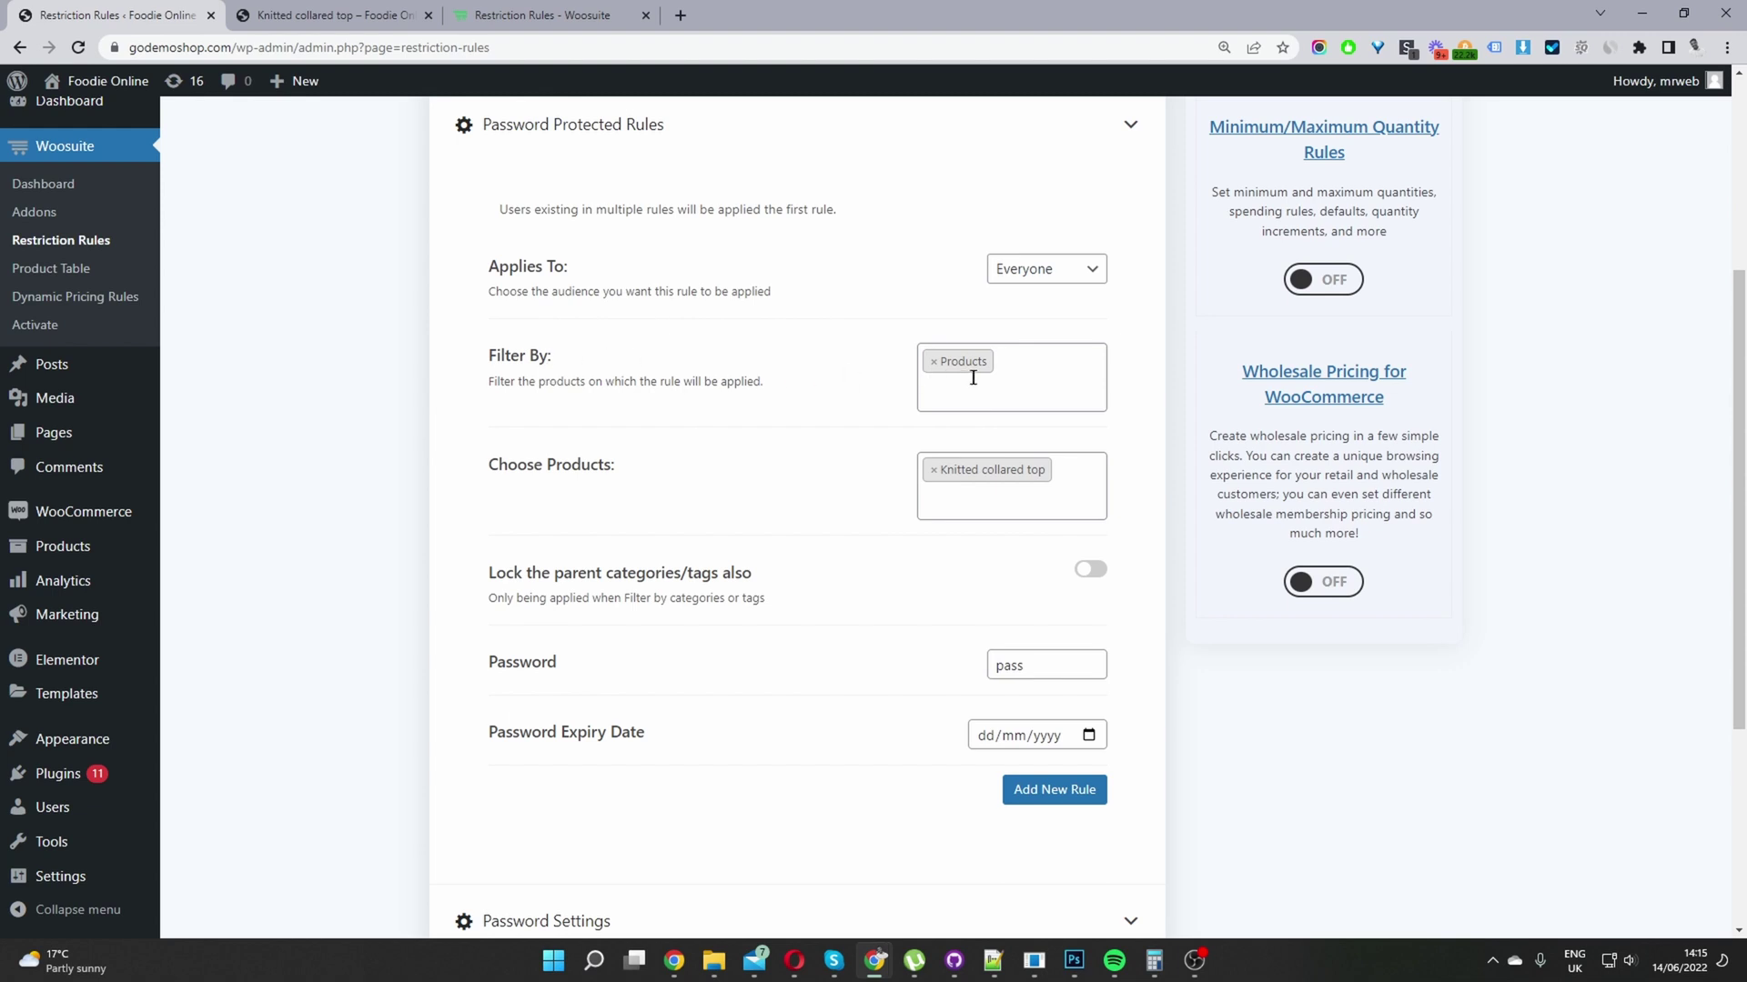
left_click(1007, 373)
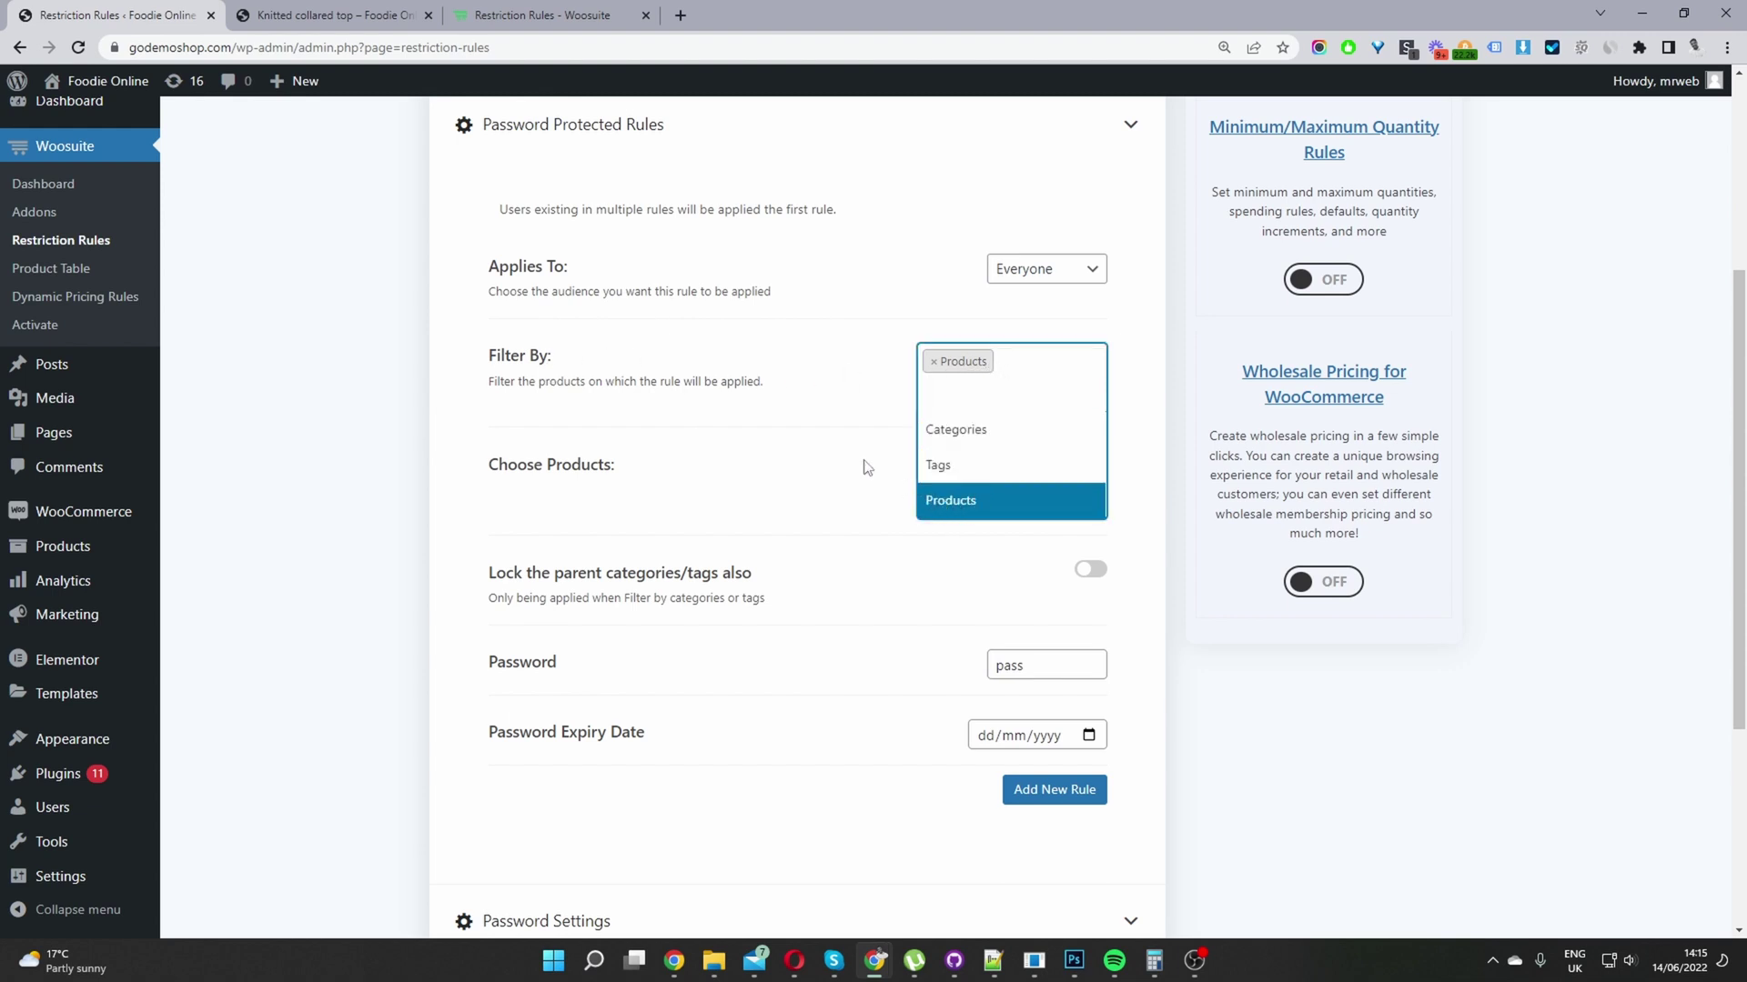
left_click(824, 455)
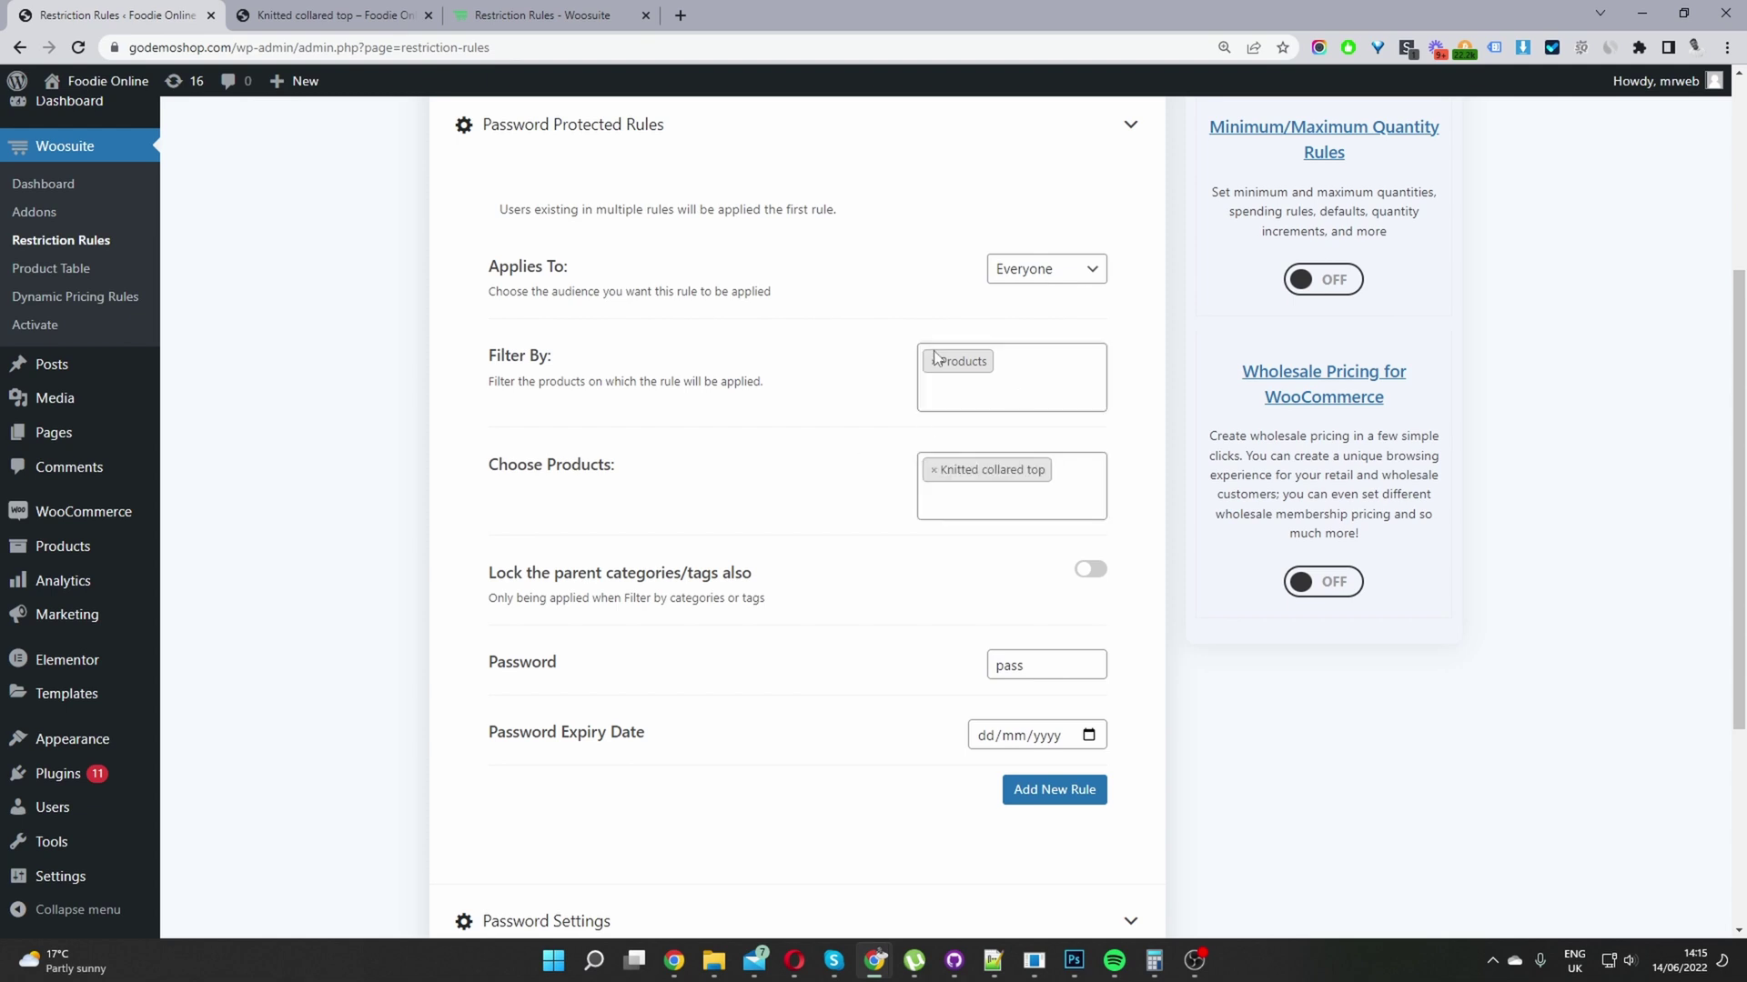
Re-pick Knitted collared top as the protected product and leave the password expiry date unset.
left_click(933, 470)
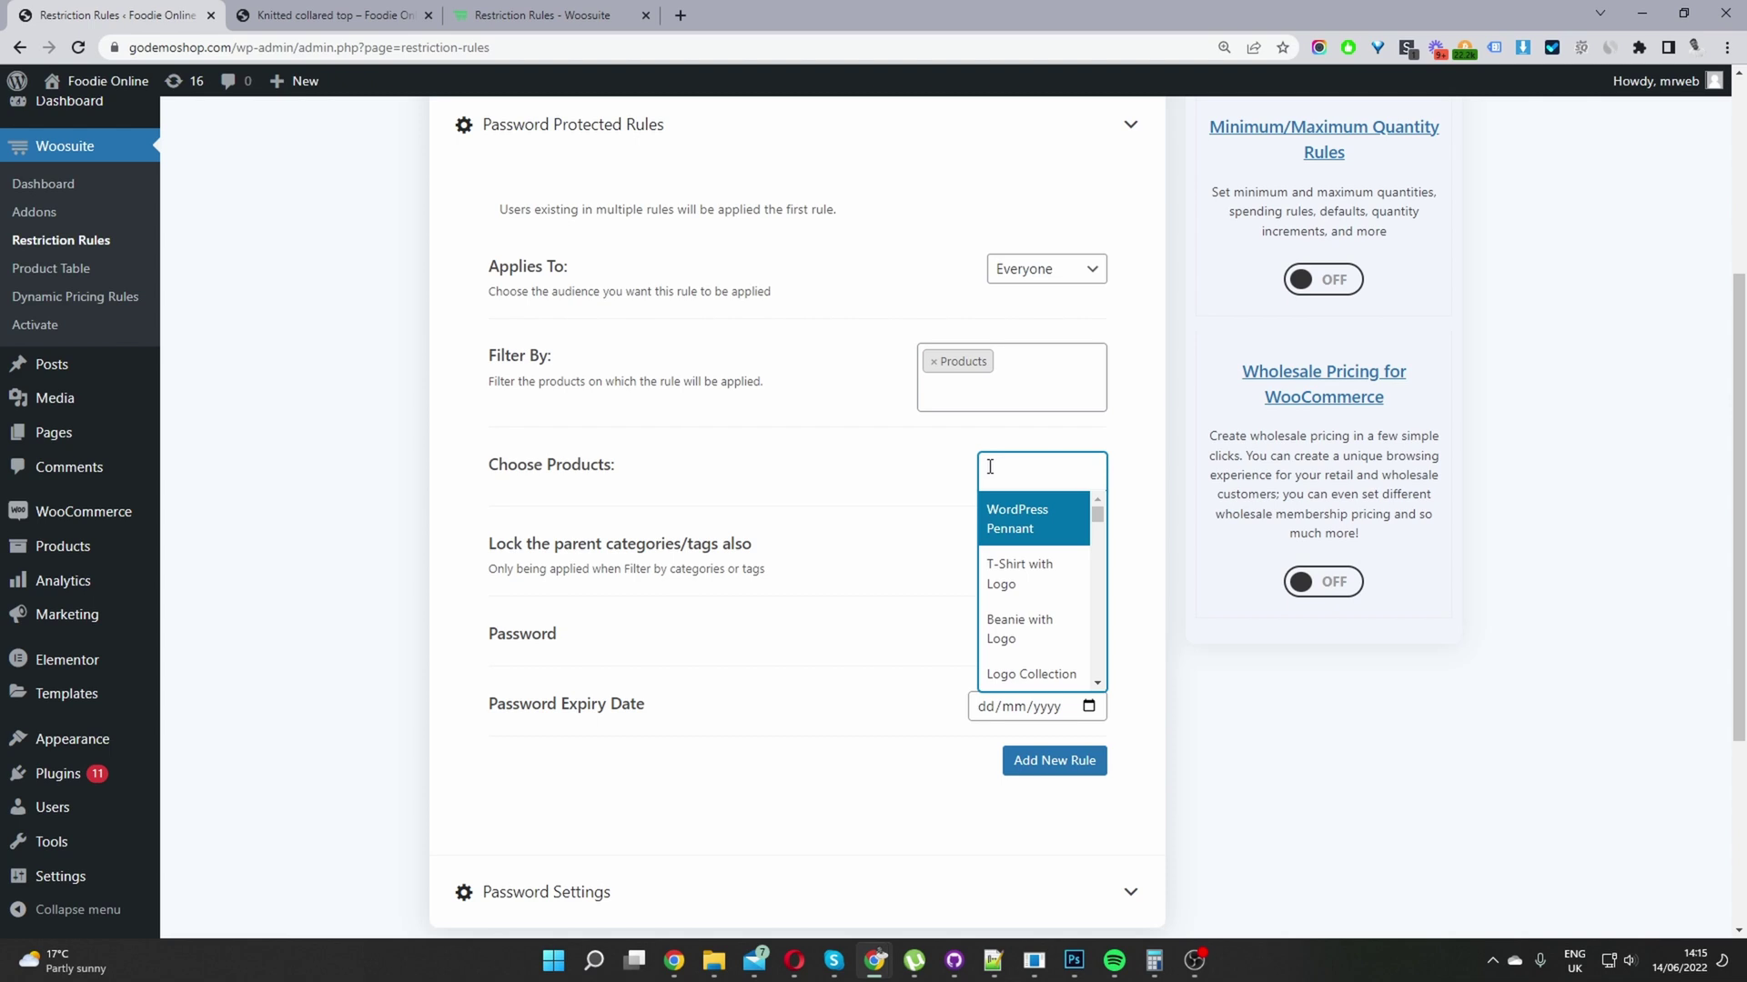
type("kni")
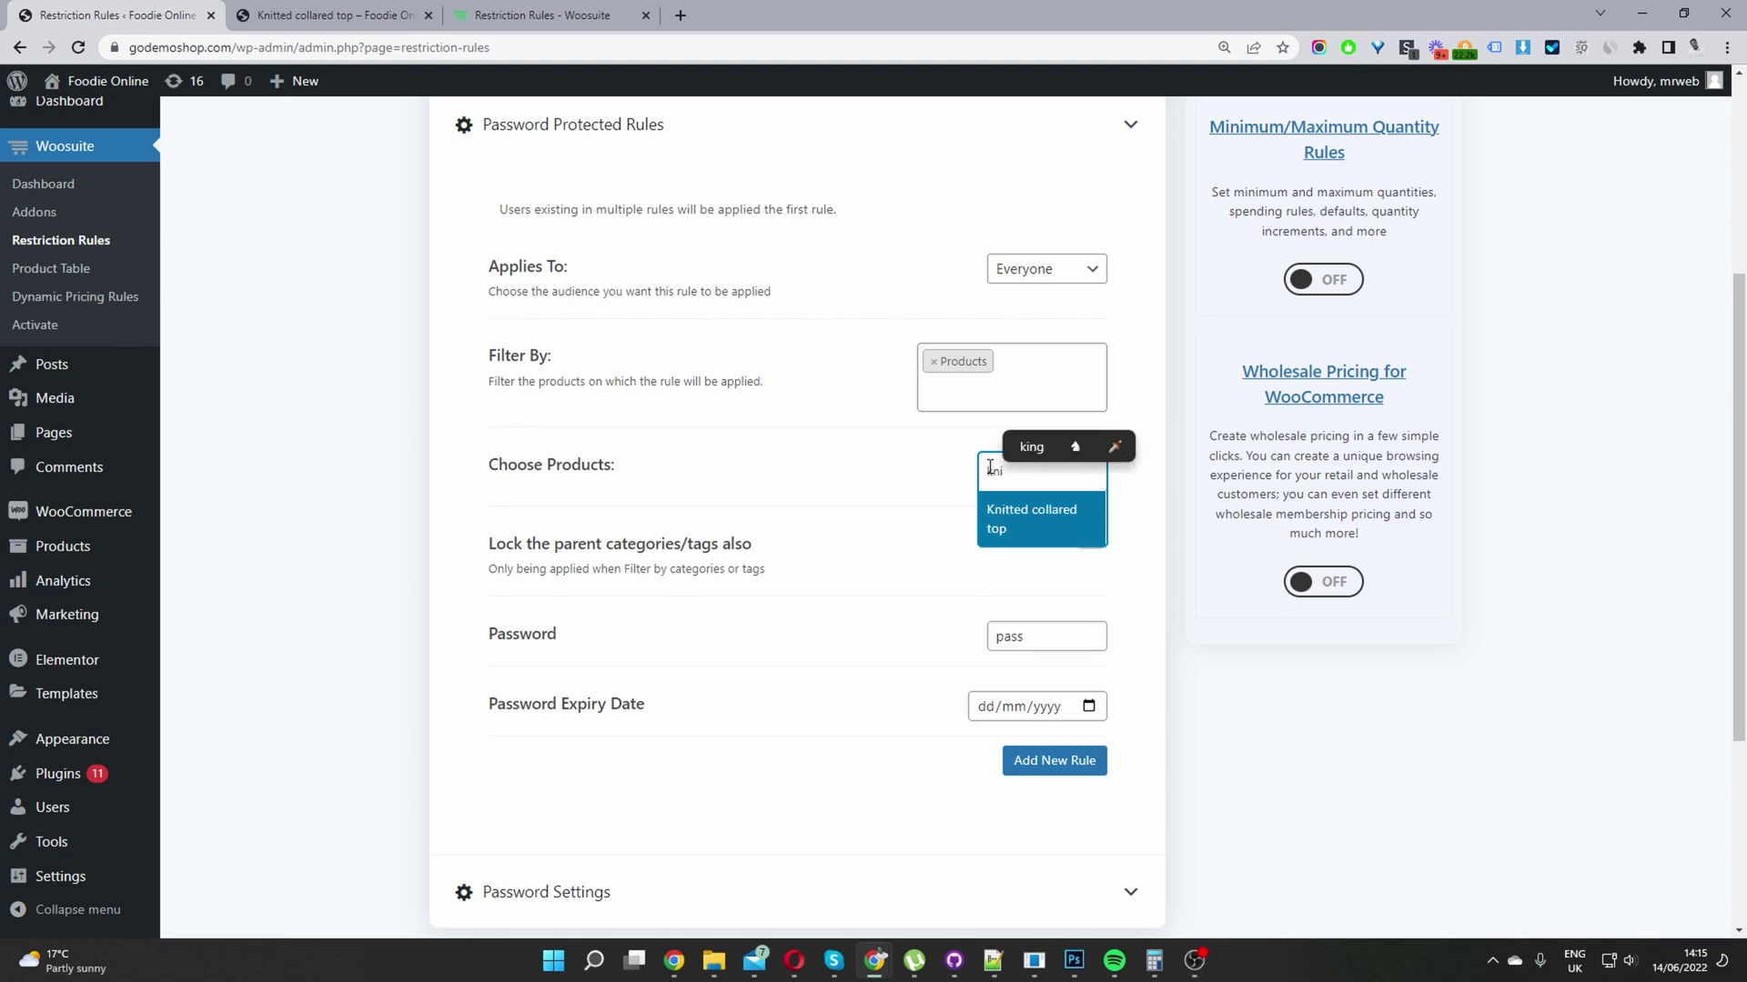
left_click(1027, 529)
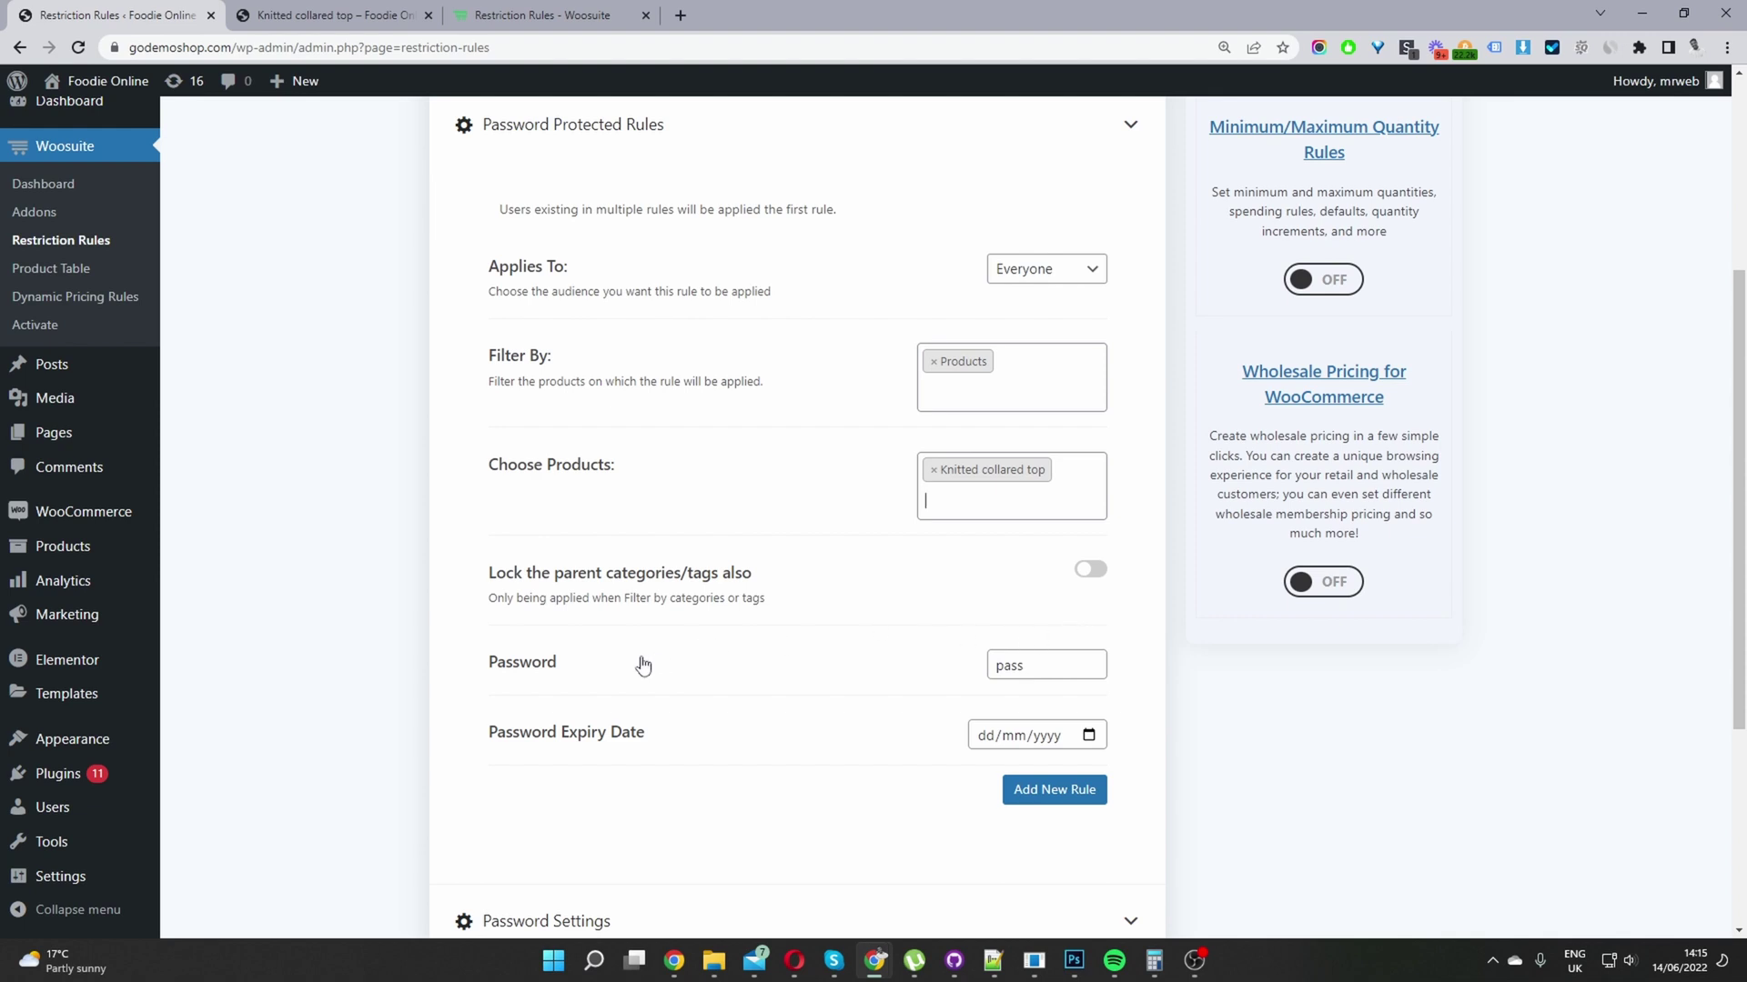
double_click(1034, 666)
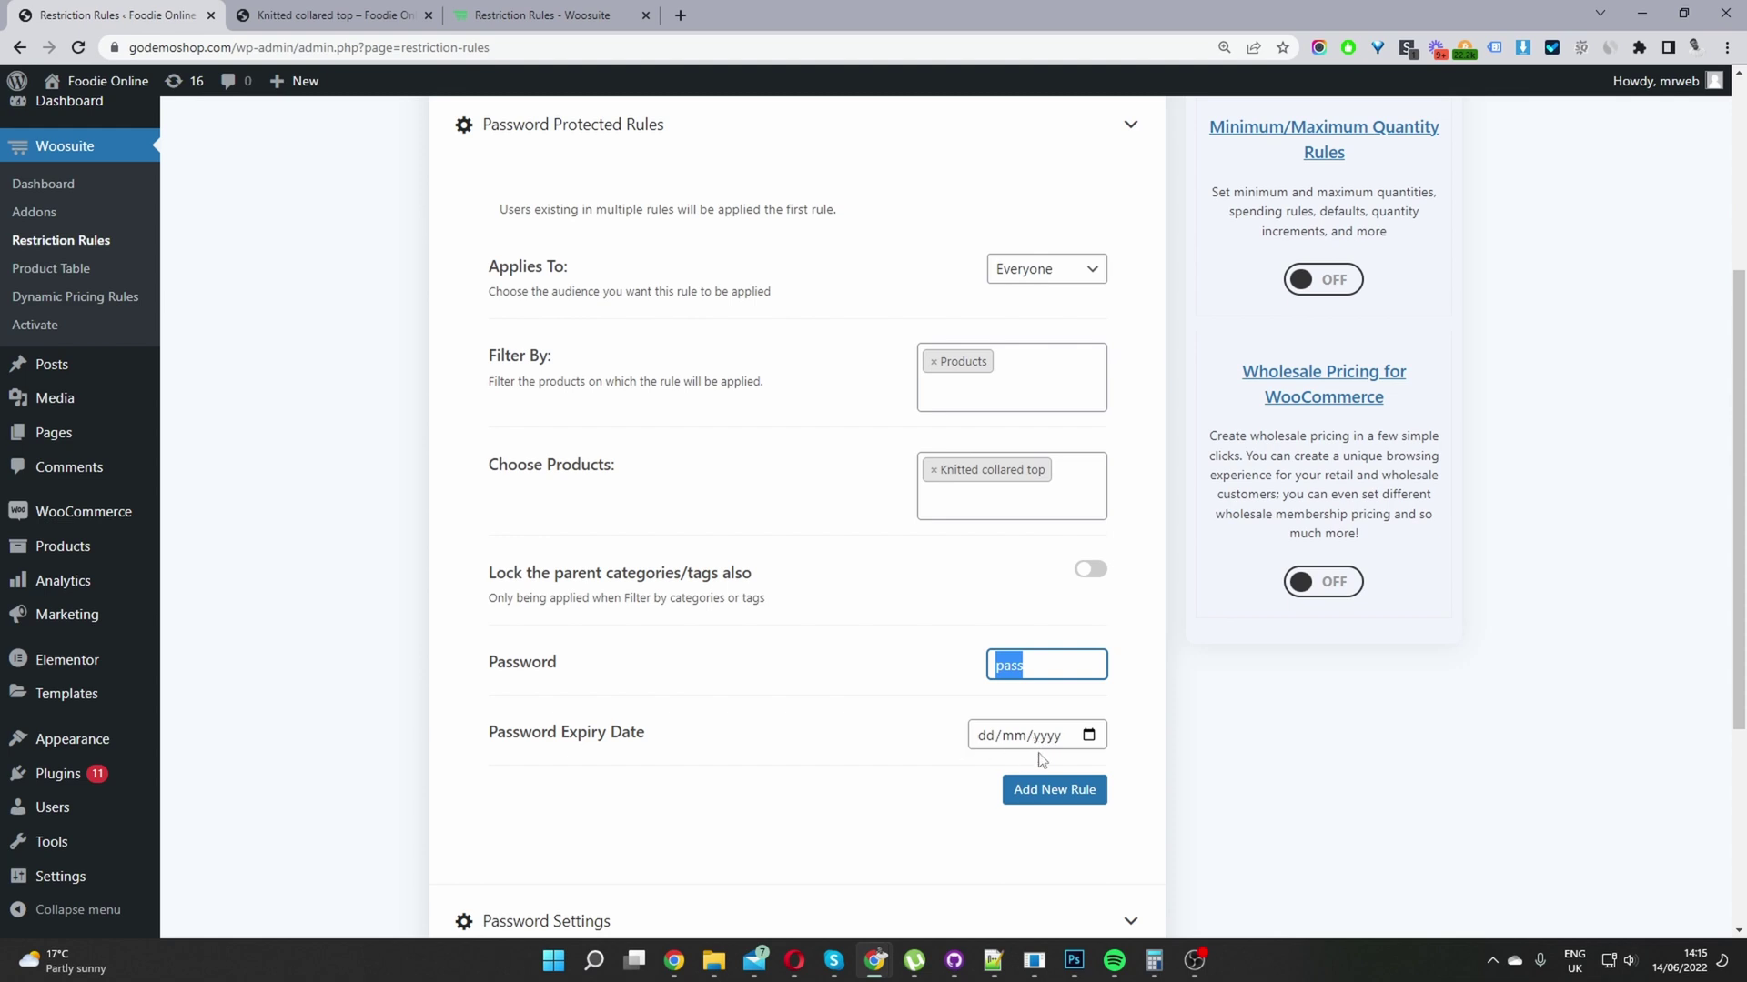
left_click(1089, 737)
left_click(872, 715)
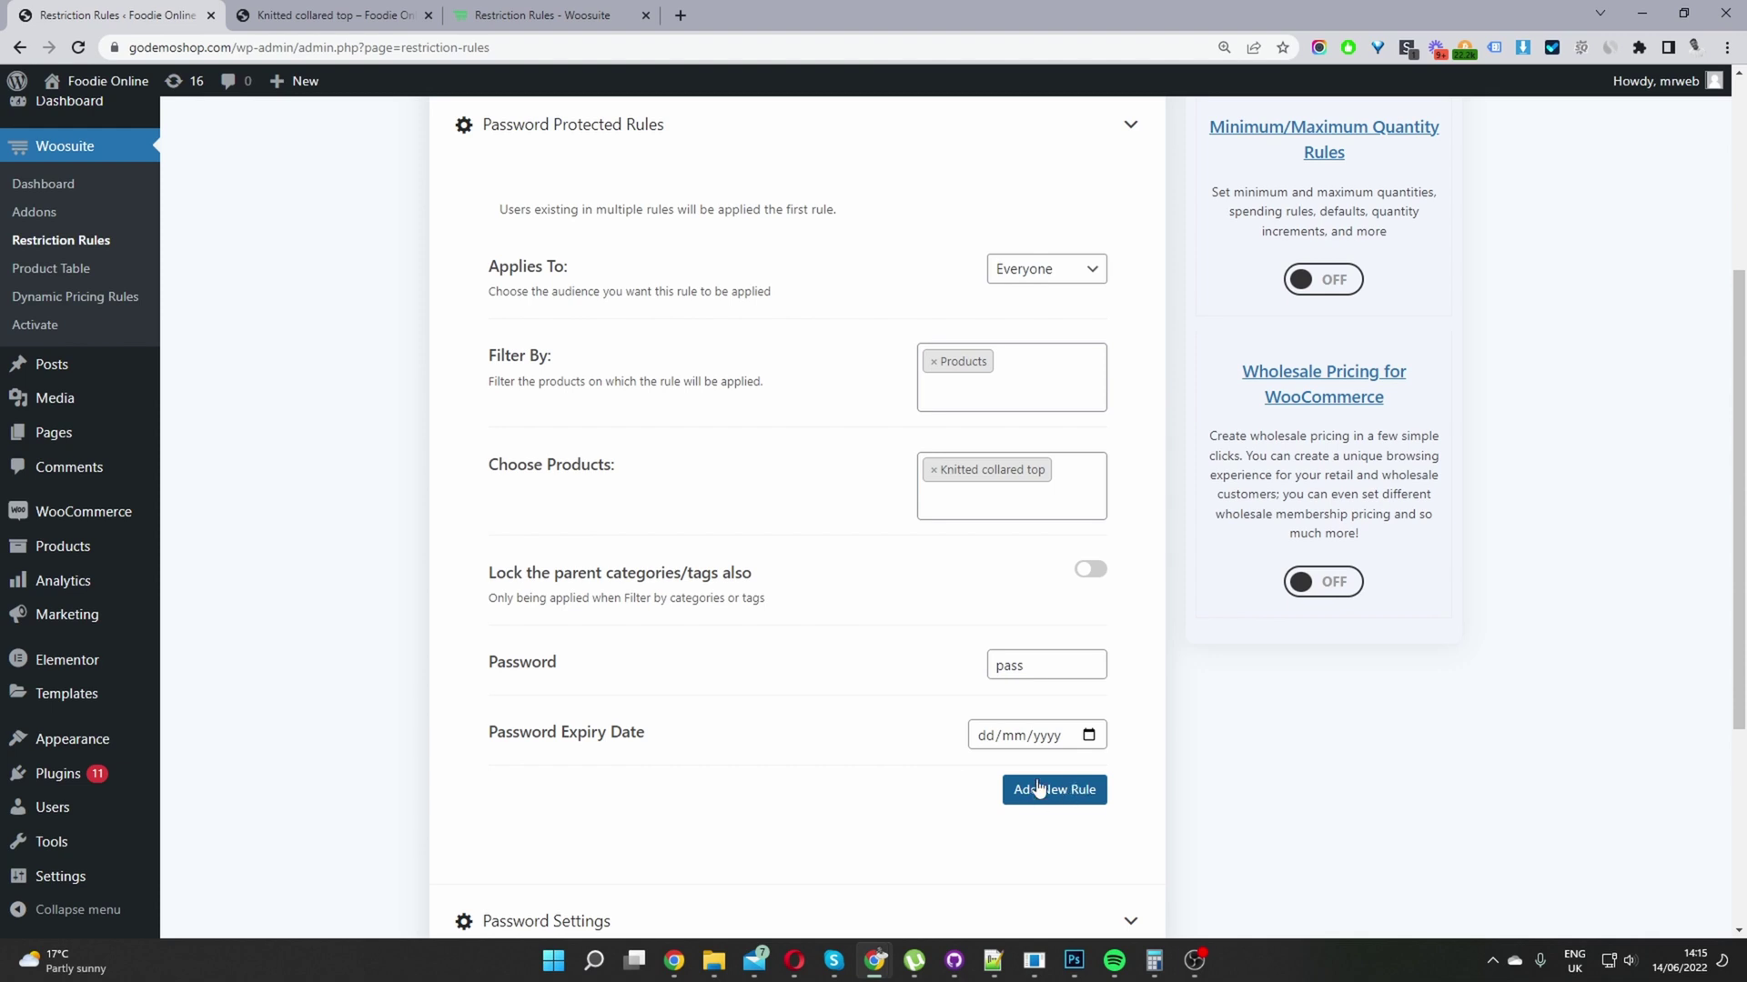
scroll(1064, 788, "down", 4)
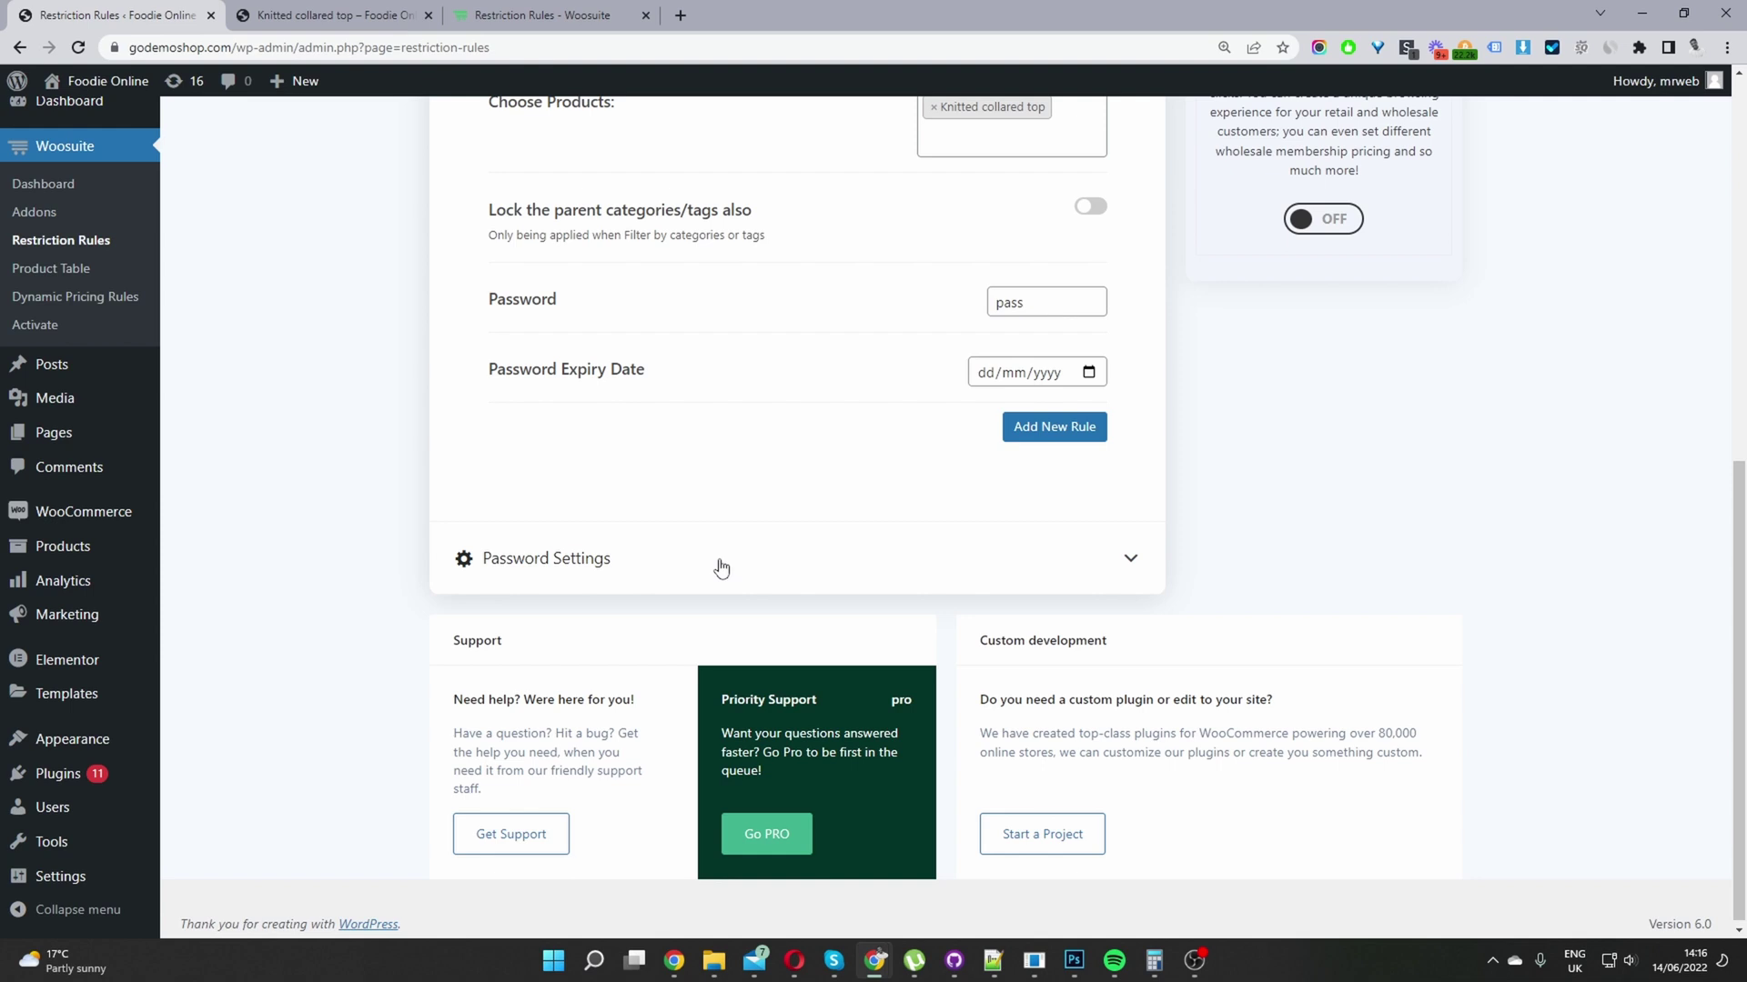
Expand Password Settings and review the password form message and submit button label.
left_click(572, 560)
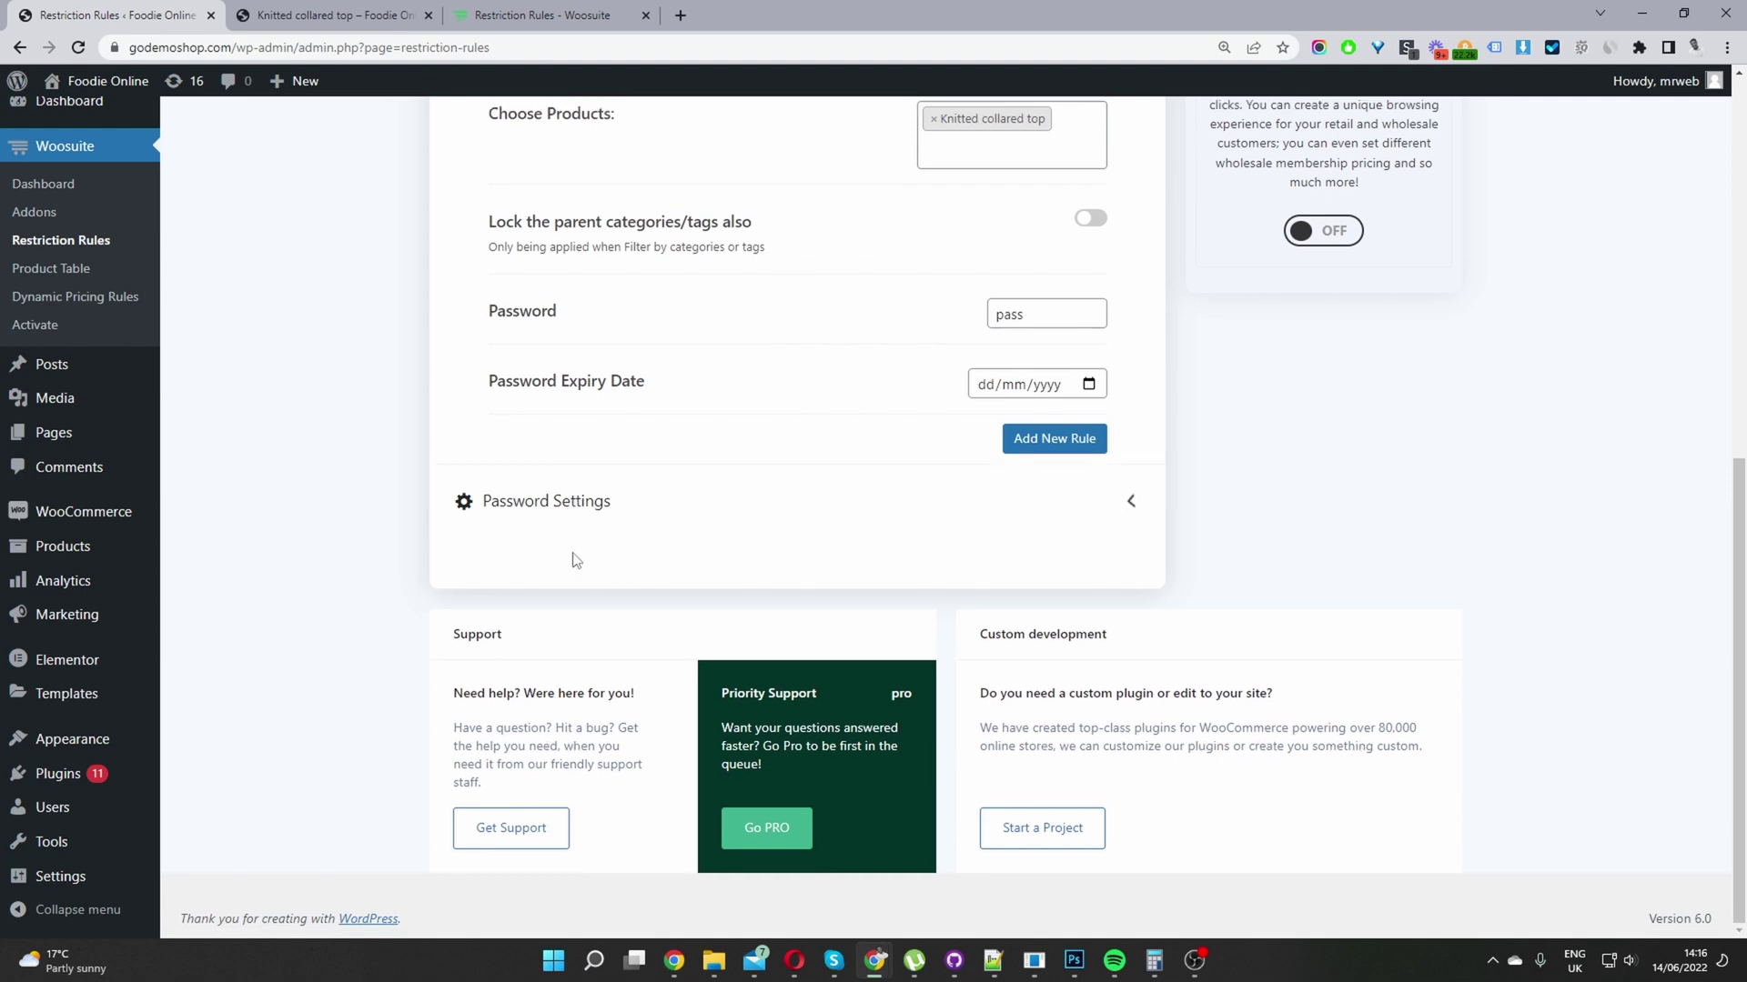
scroll(780, 454, "up", 1)
left_click_drag(779, 454, 496, 437)
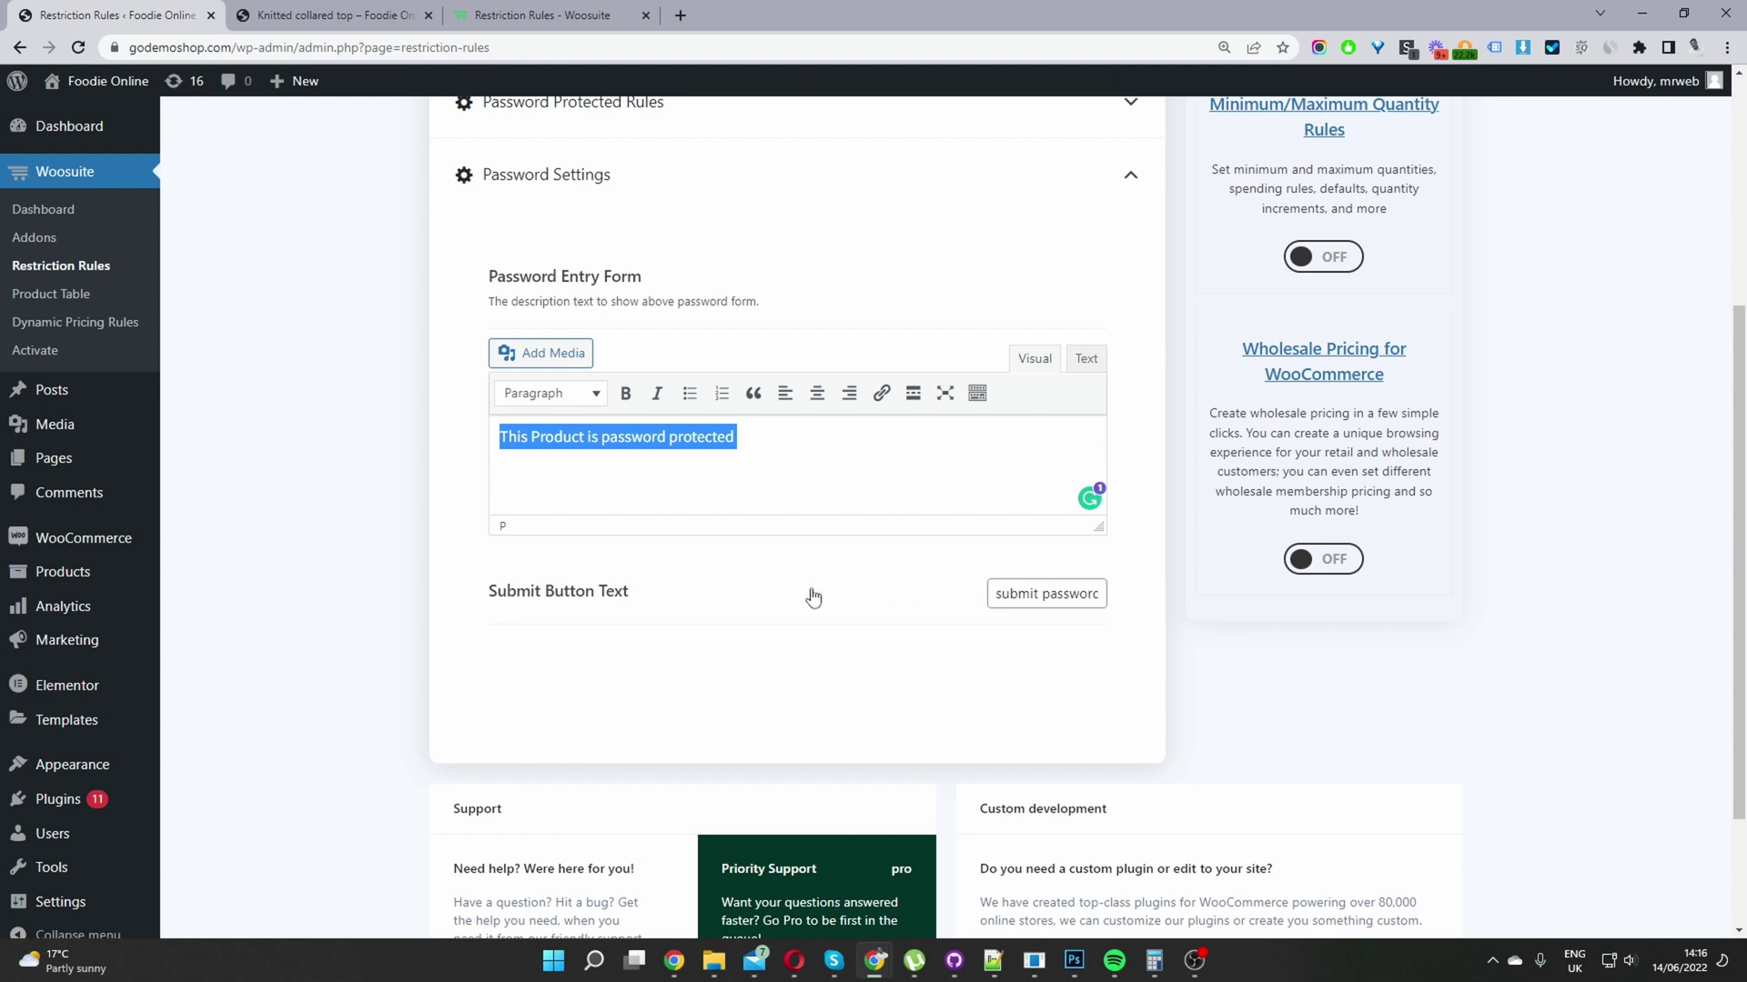
left_click_drag(1029, 593, 910, 609)
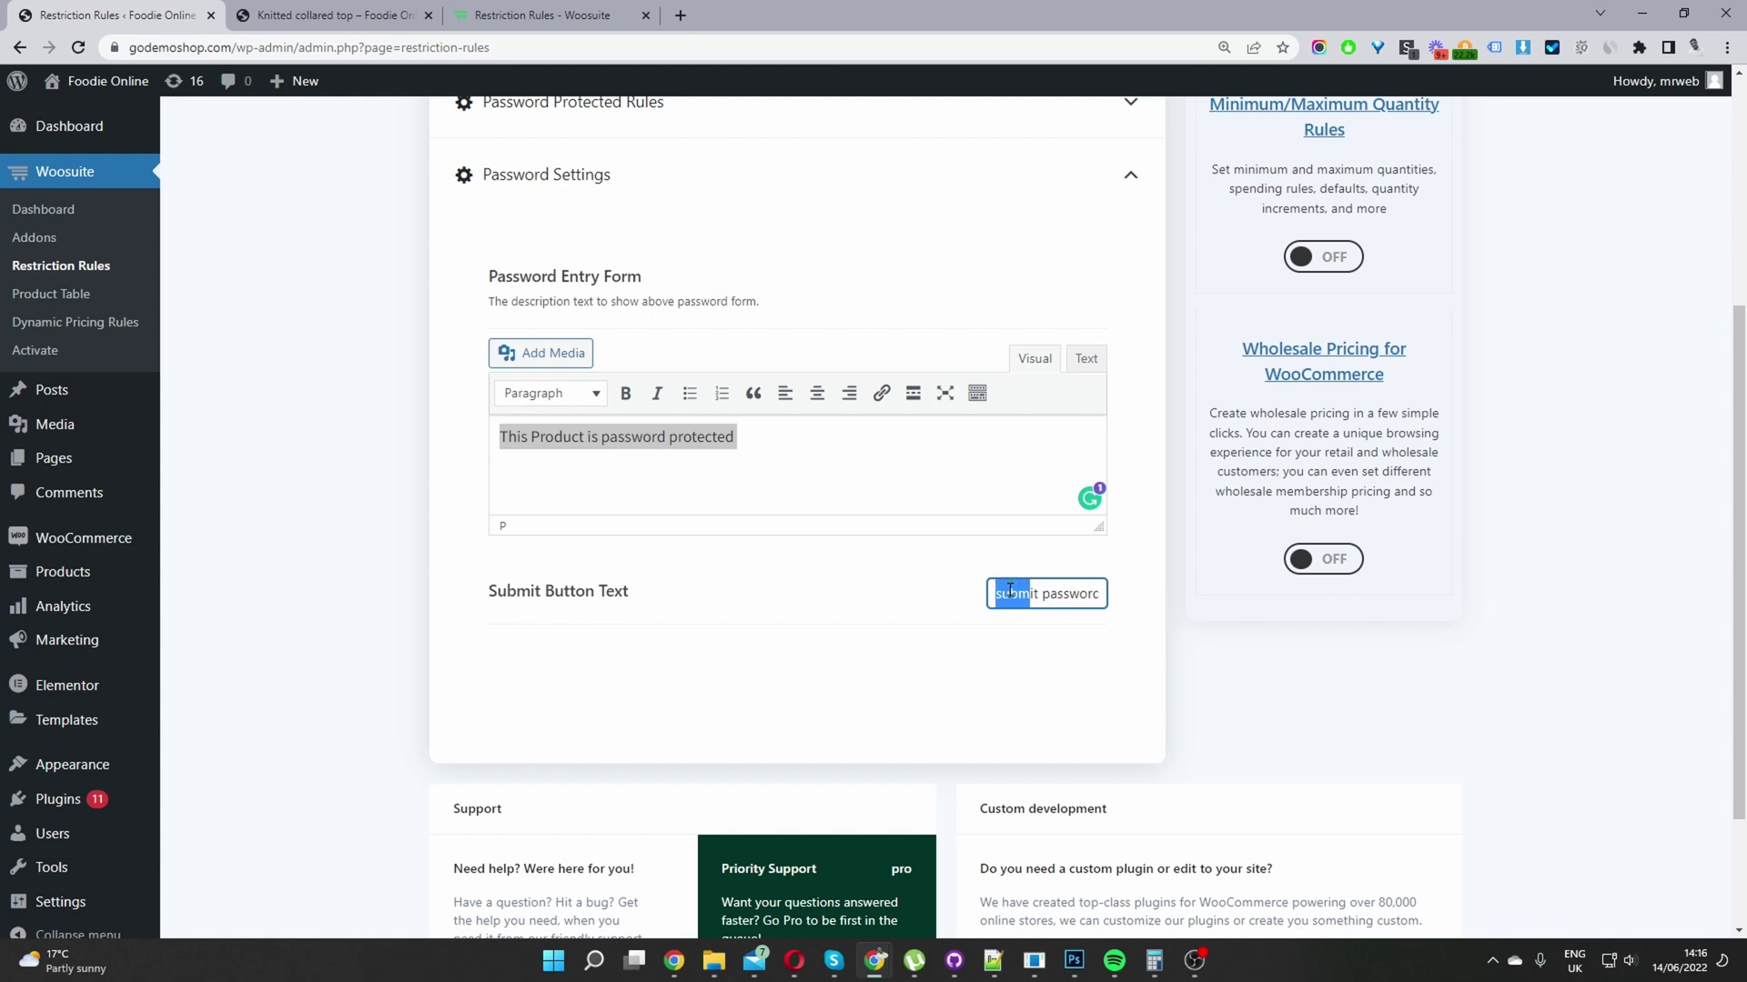
Save the restriction rule and switch to the Knitted collared top product tab.
scroll(1262, 608, "up", 4)
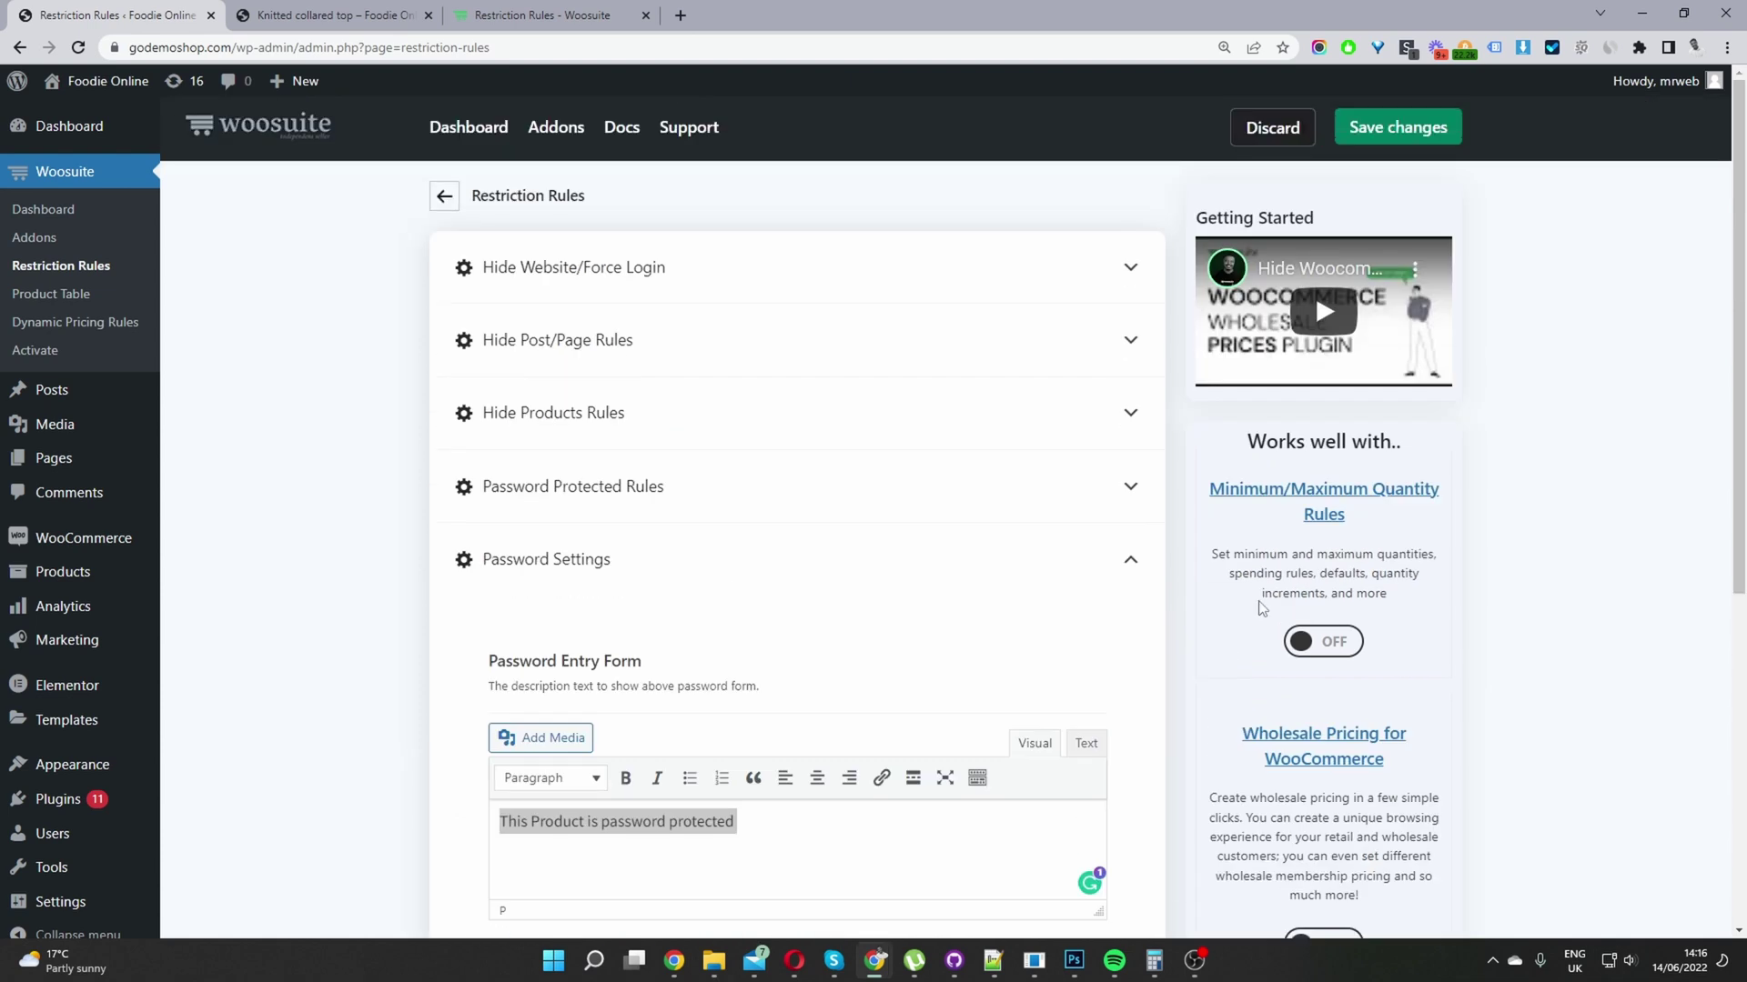
left_click(1427, 134)
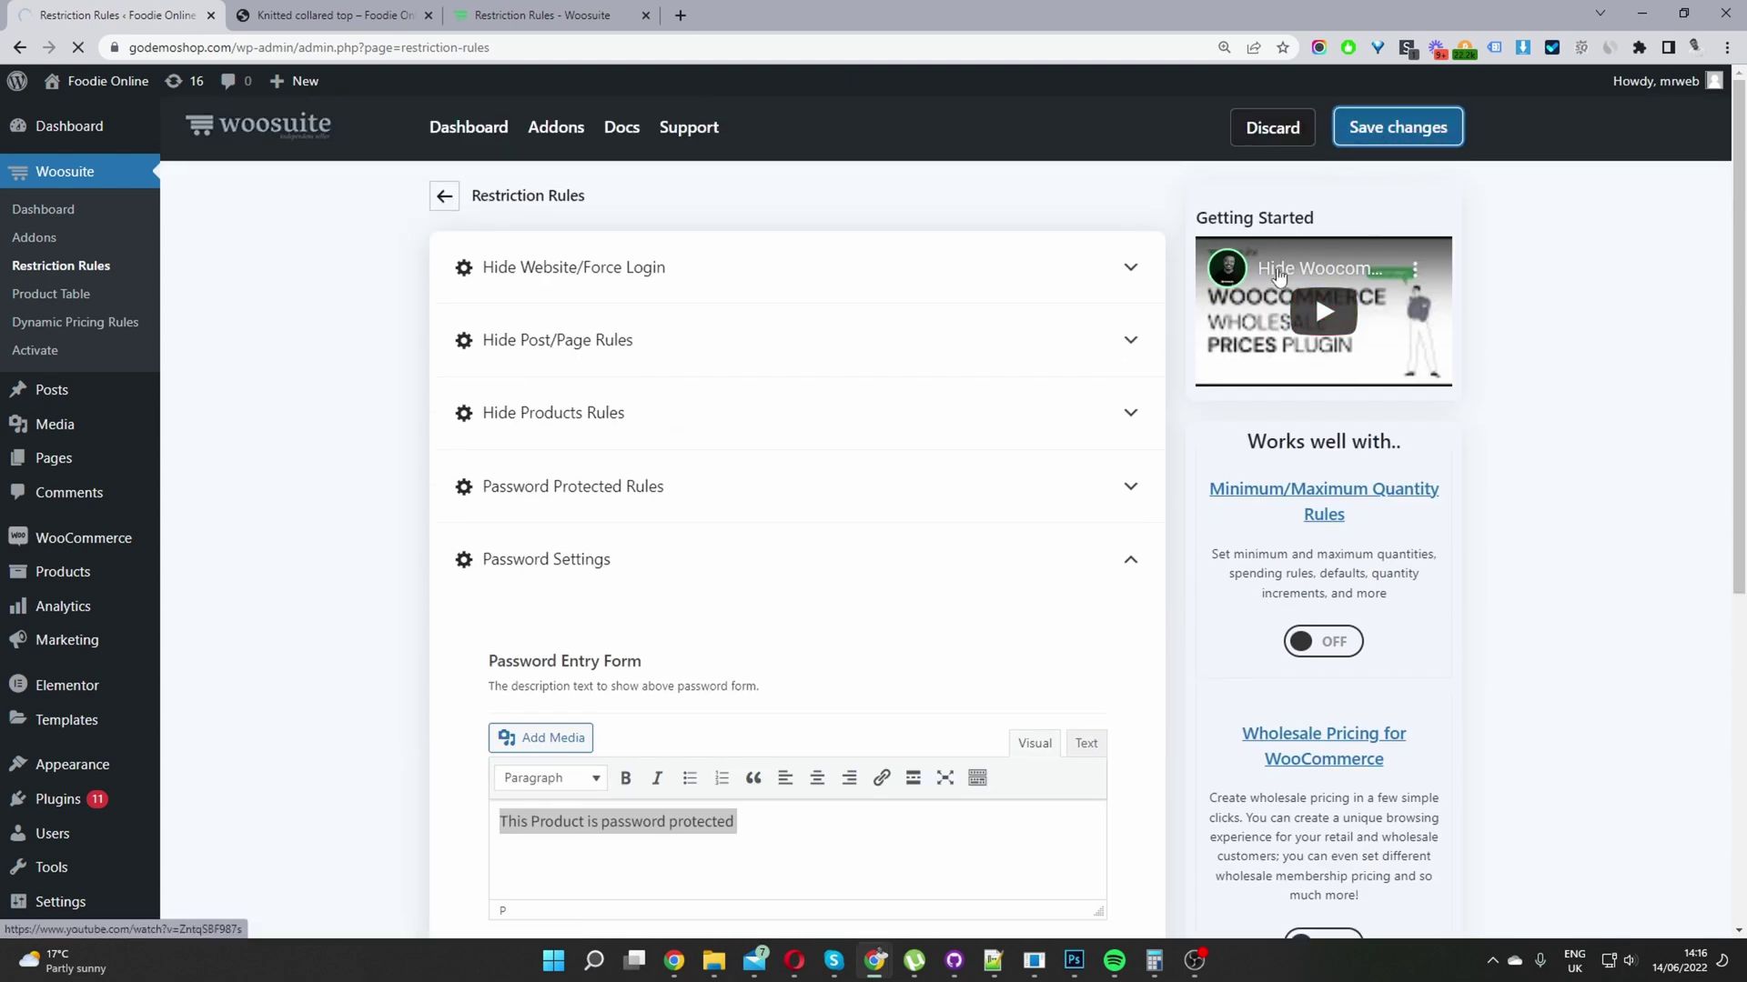
key("ctrl+Tab")
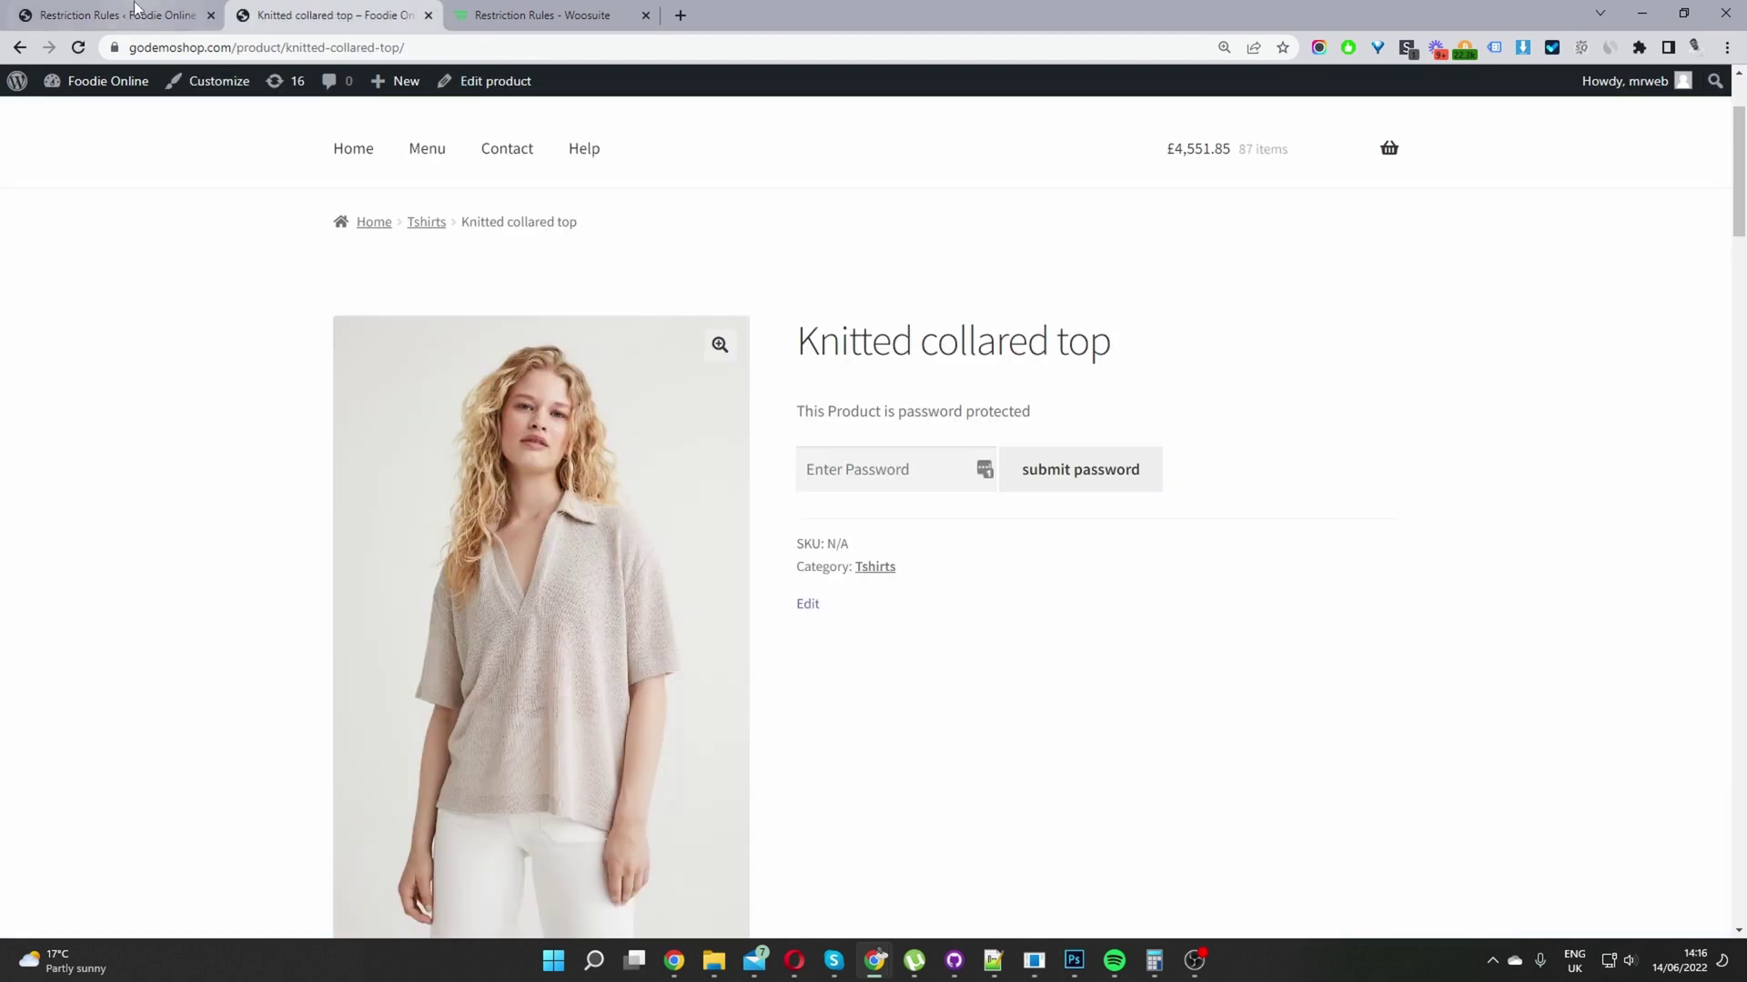
Reload the Knitted collared top page, submit its password, and dismiss the save-password prompts.
left_click(78, 48)
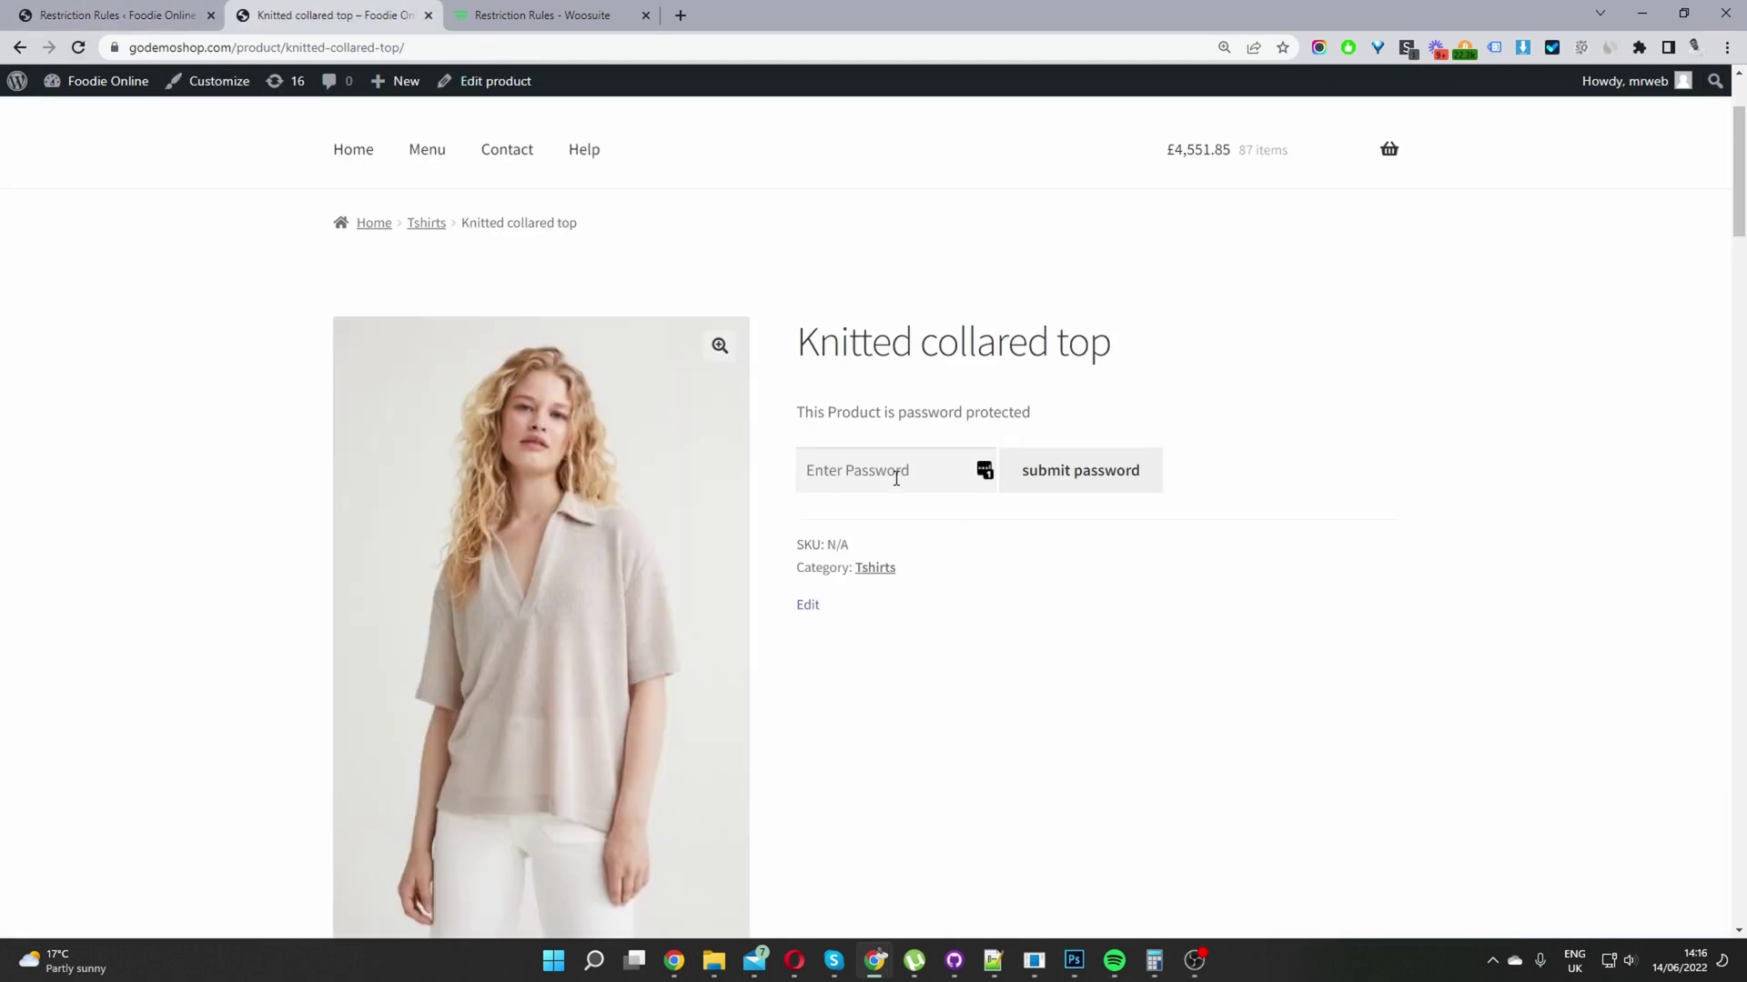
left_click(897, 479)
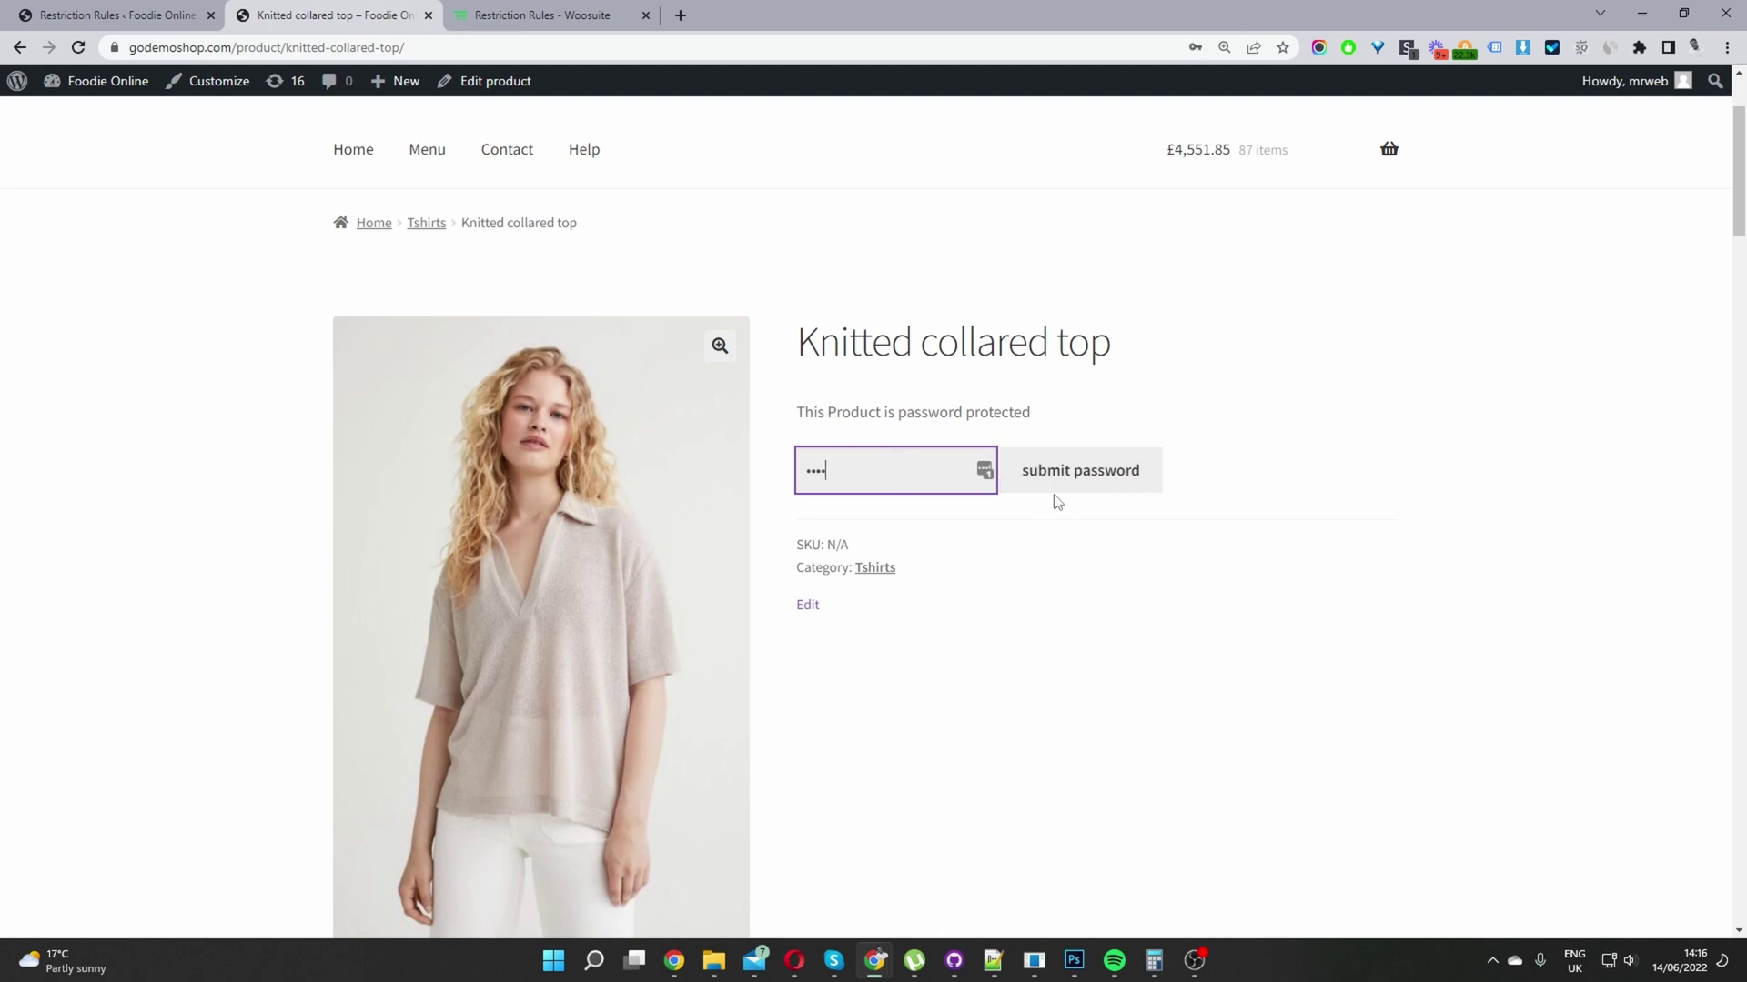
left_click(1073, 472)
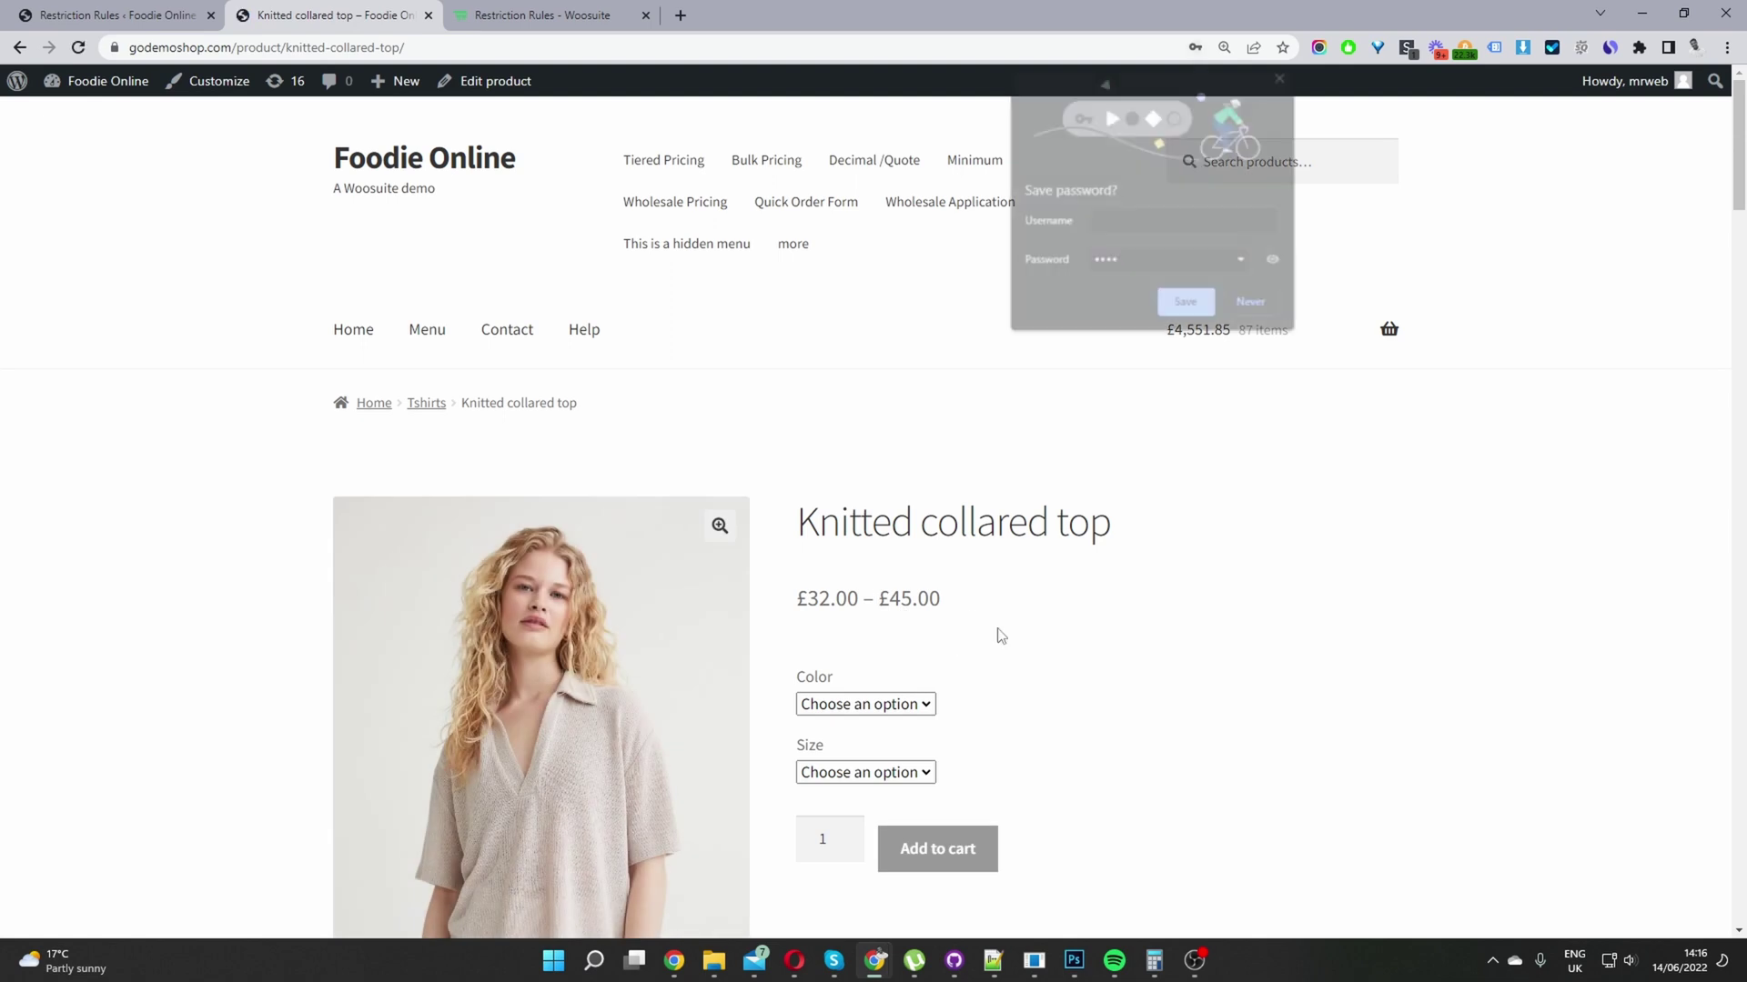
left_click(1283, 75)
left_click(1560, 252)
Open the Tshirts category from the breadcrumb and scroll through its openly listed products.
mouse_move(1210, 472)
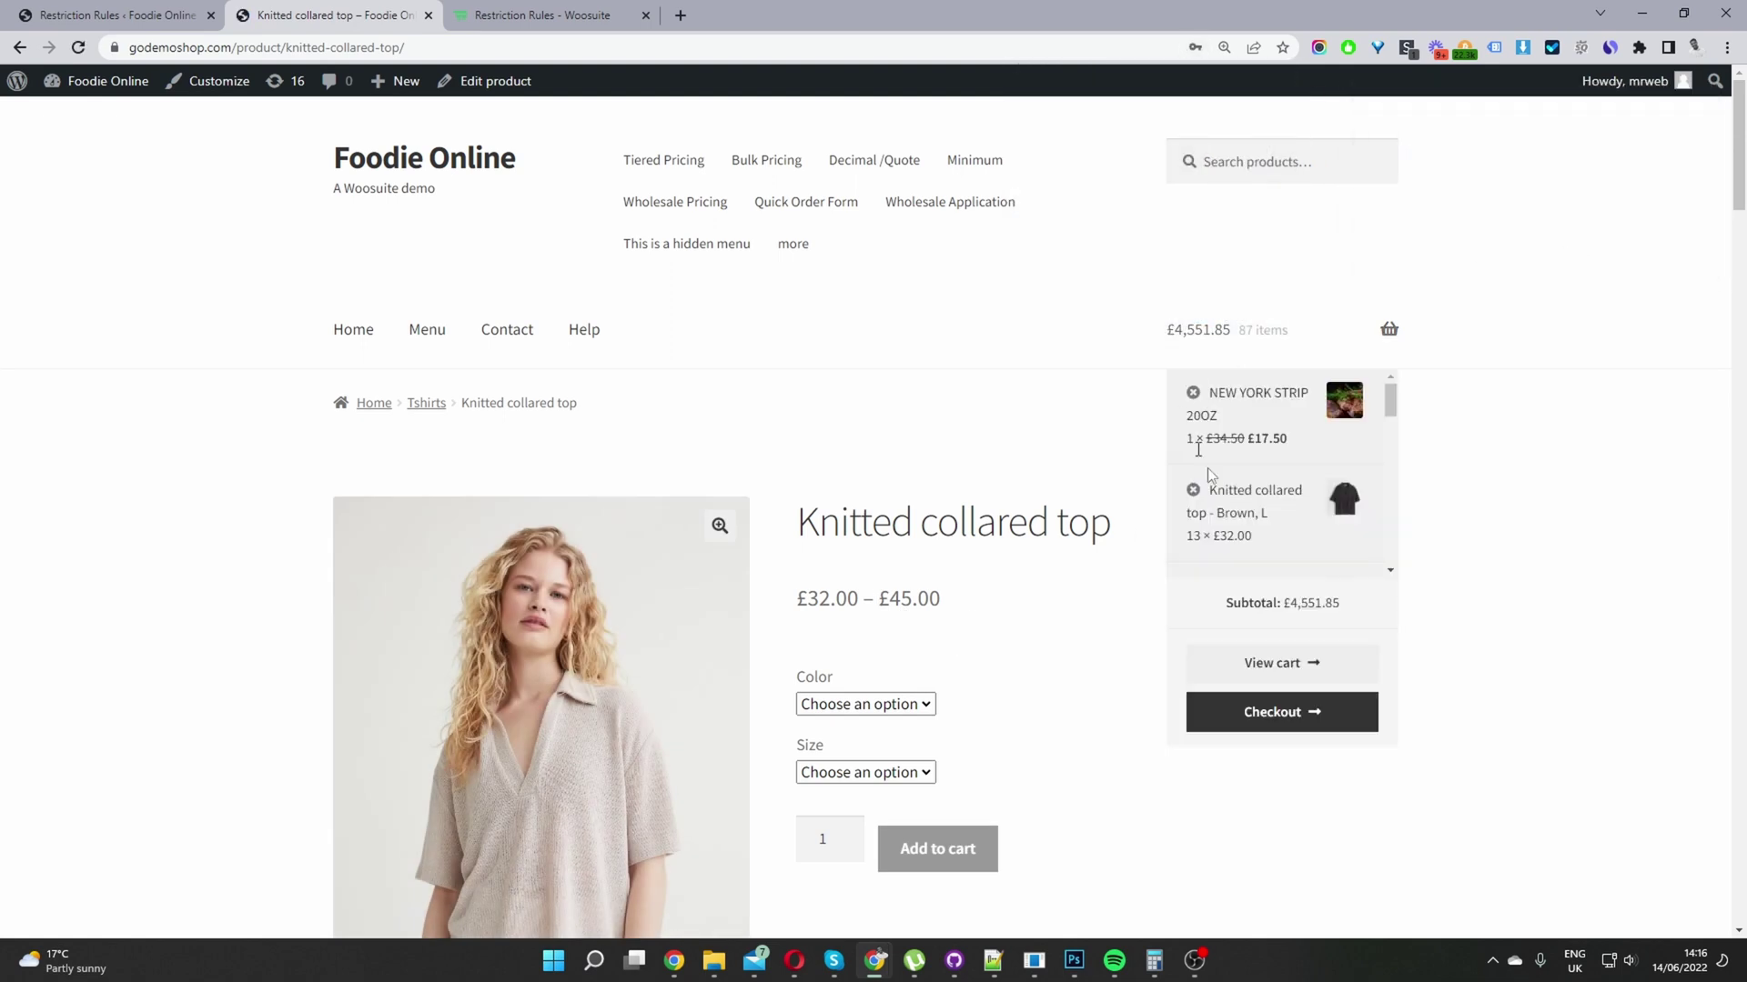
scroll(1001, 605, "down", 2)
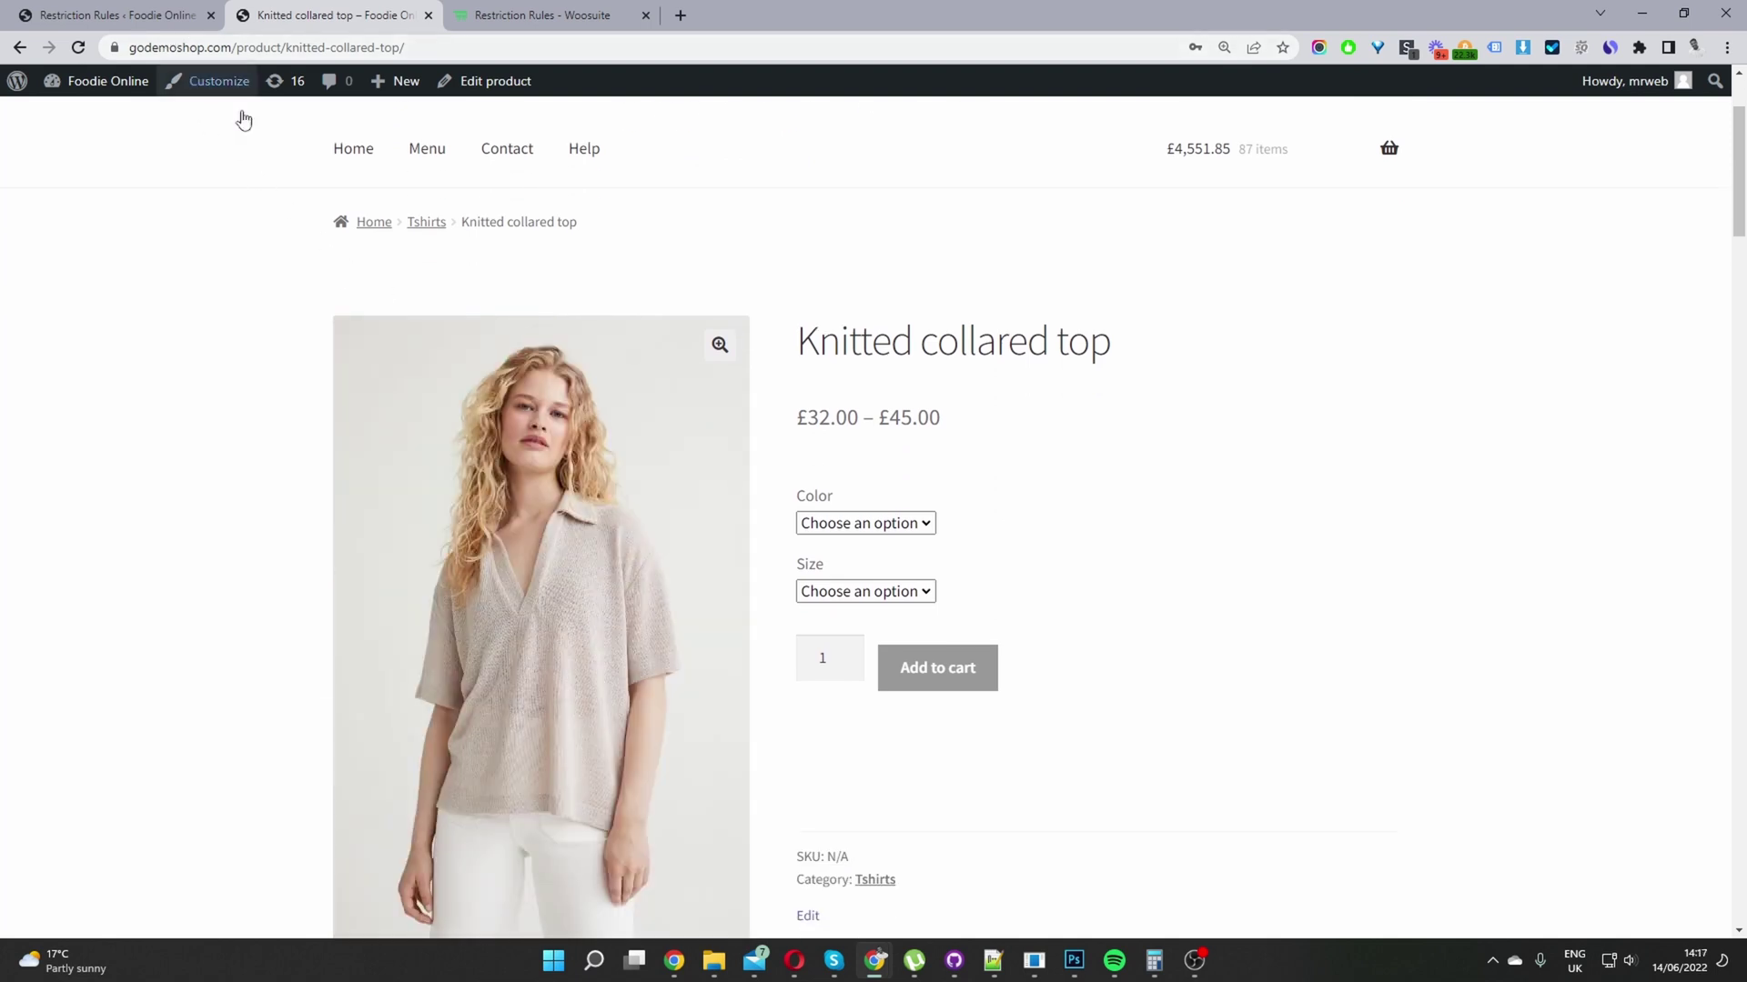
left_click(428, 228)
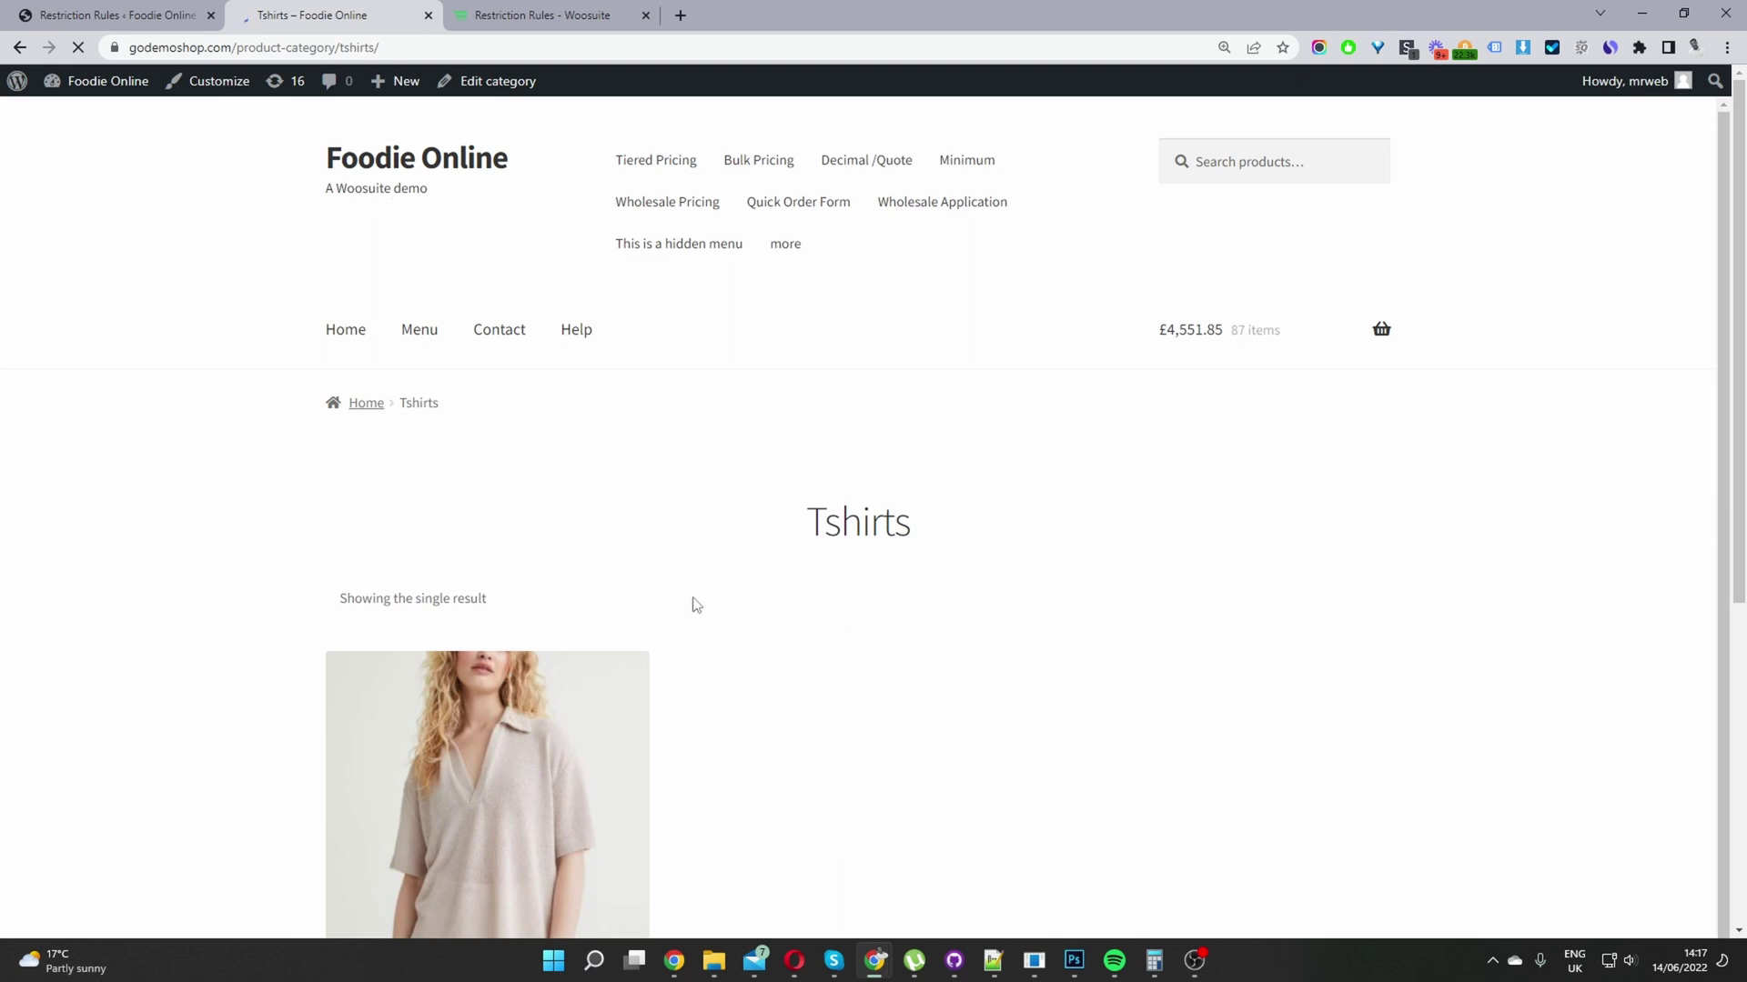
scroll(705, 655, "down", 2)
scroll(484, 644, "down", 3)
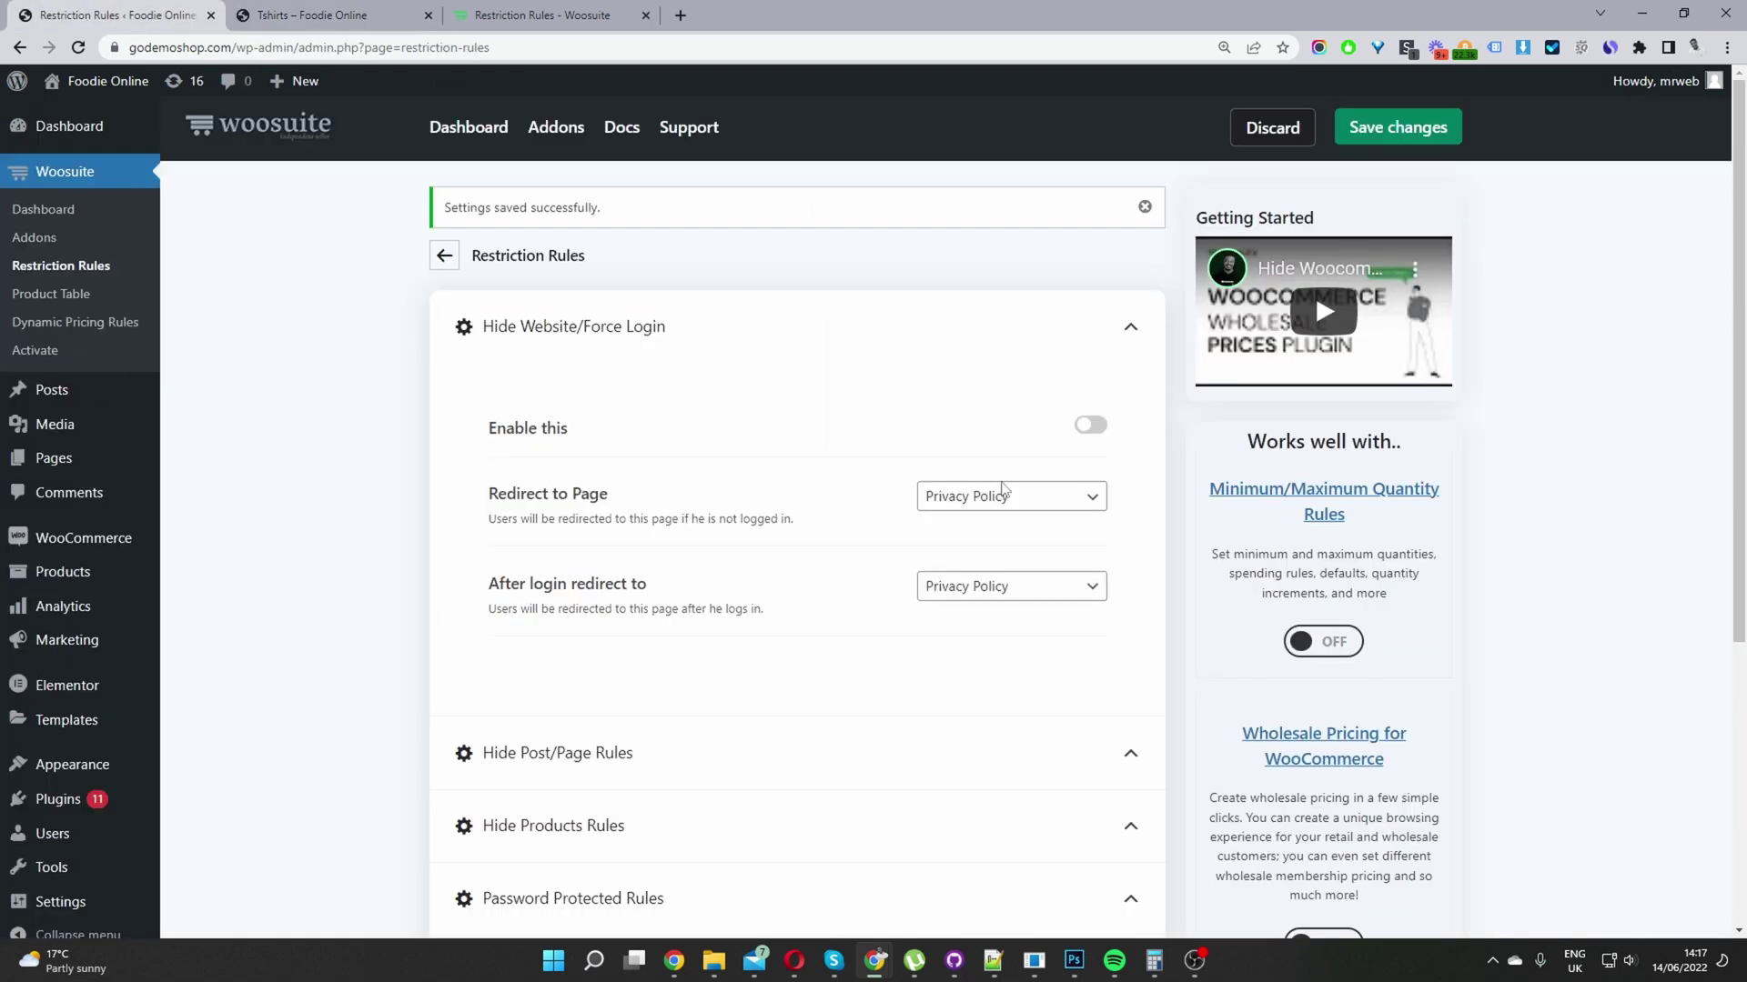
Turn on Lock parent categories and change the password rule's filter from Products to Categories.
scroll(1021, 508, "down", 5)
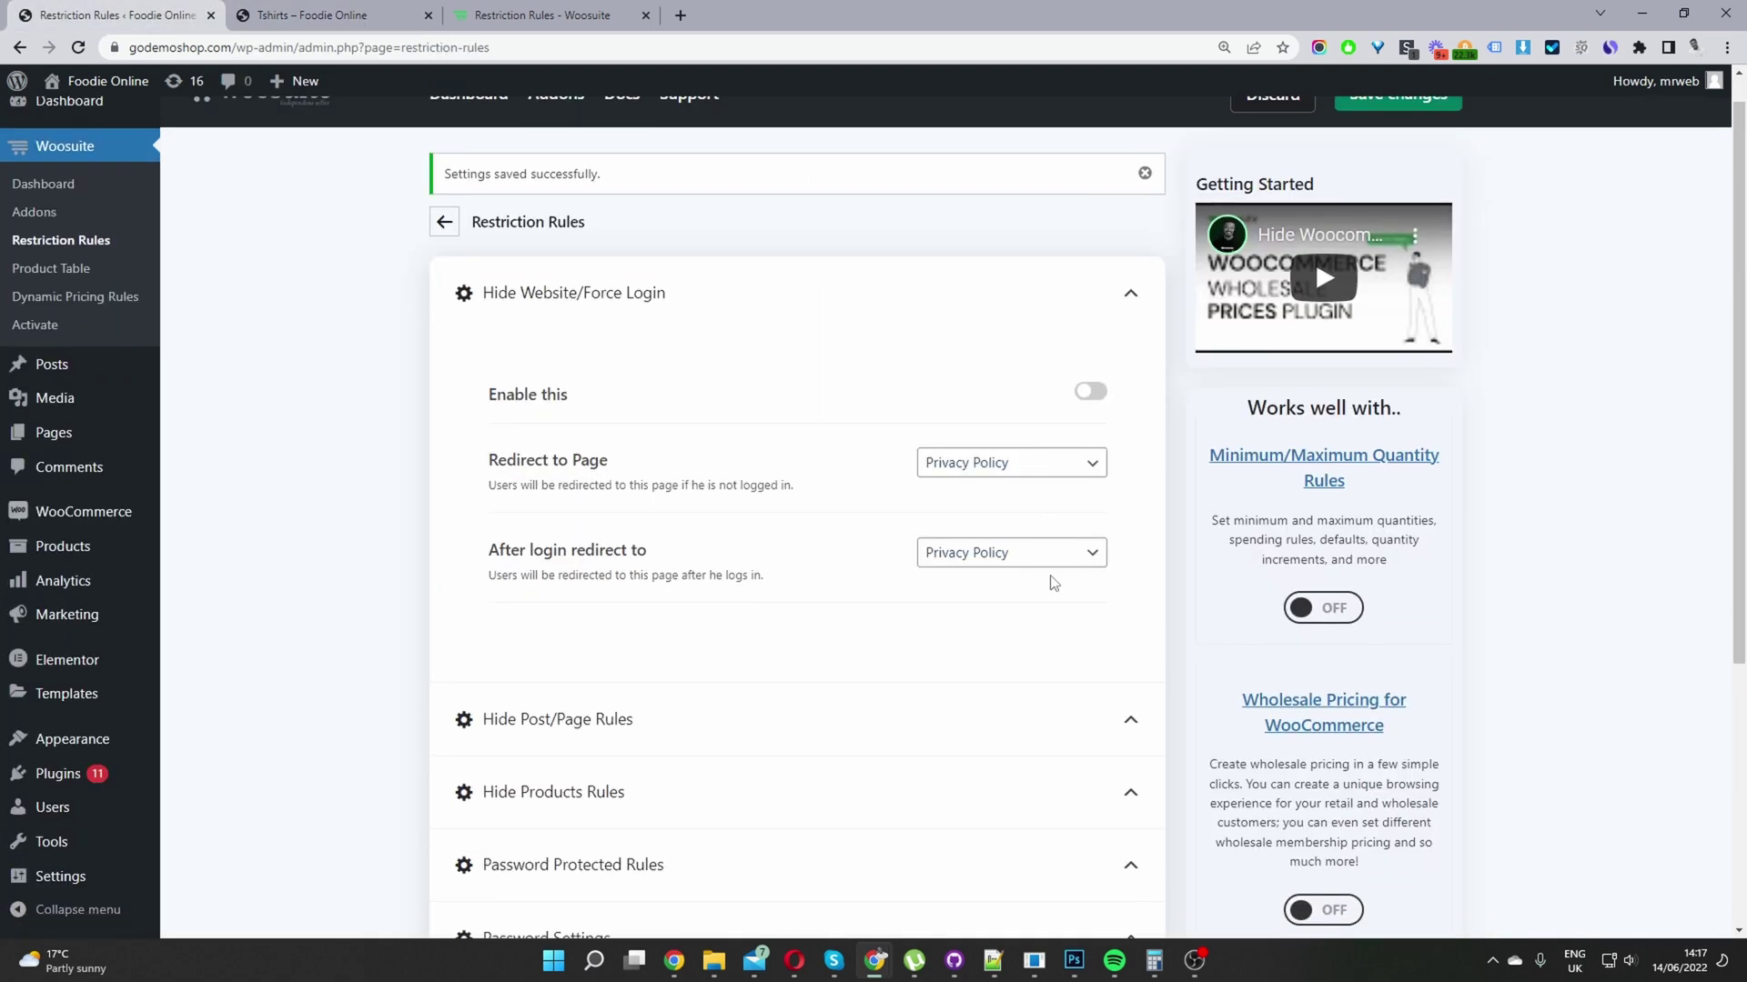
left_click(586, 471)
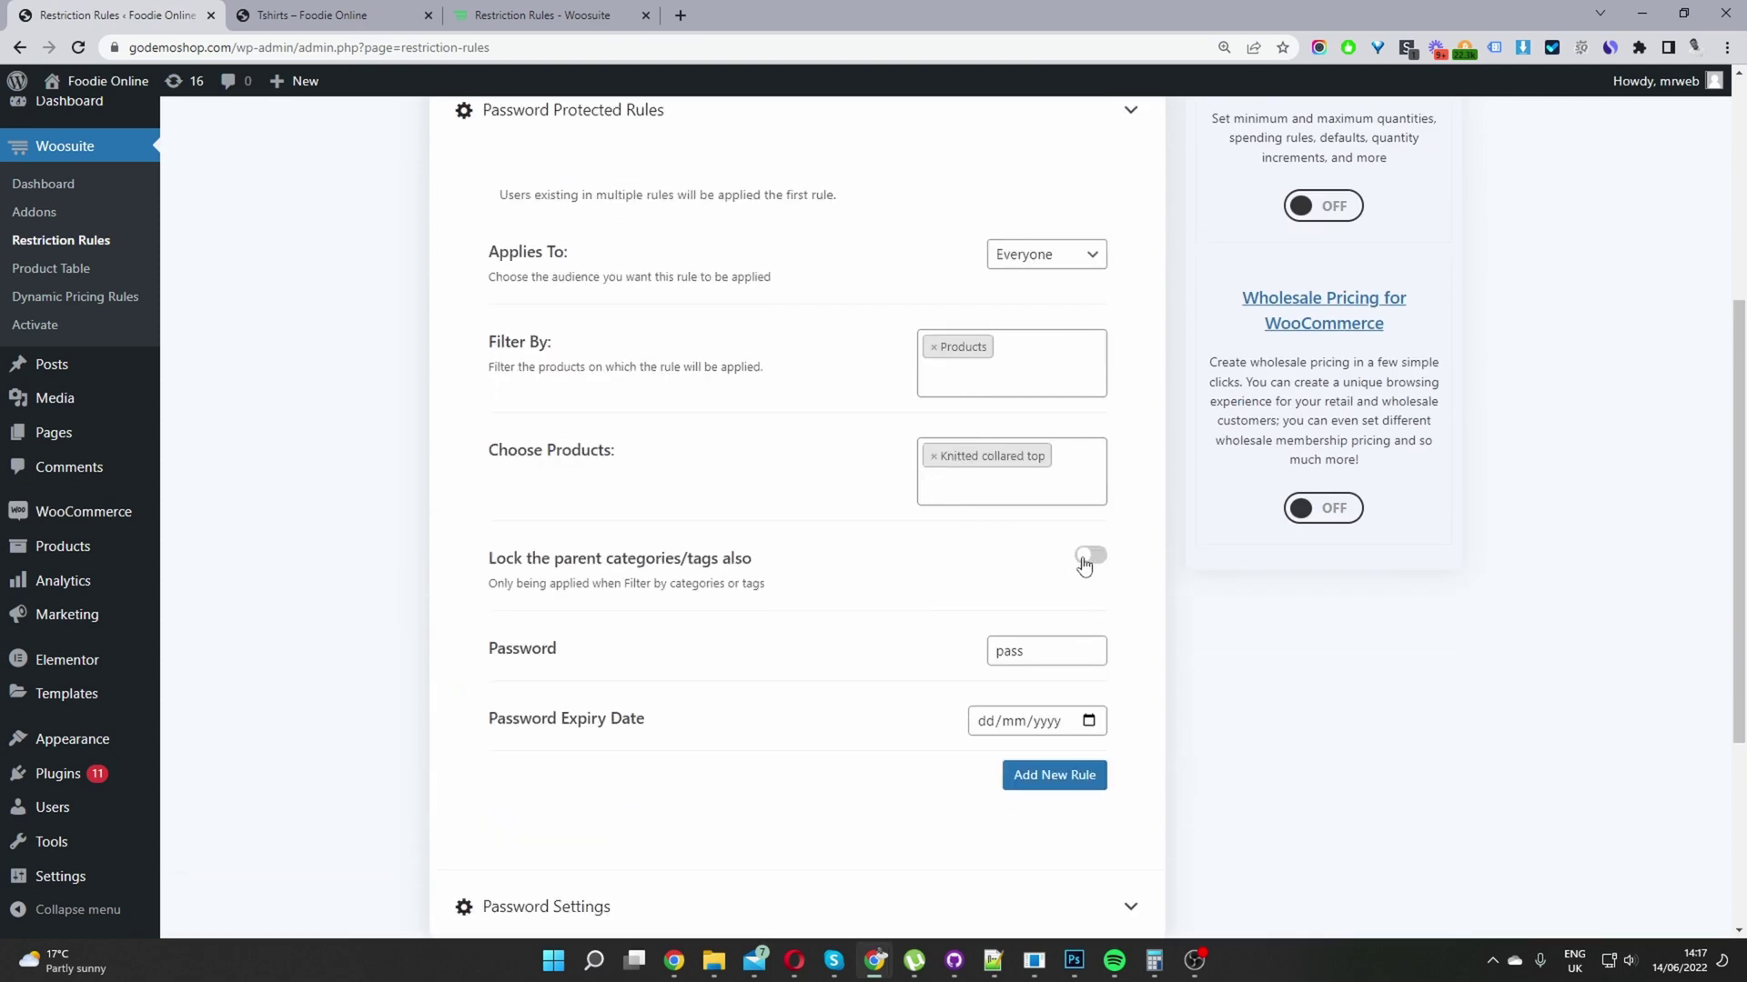
left_click(1085, 557)
left_click(934, 348)
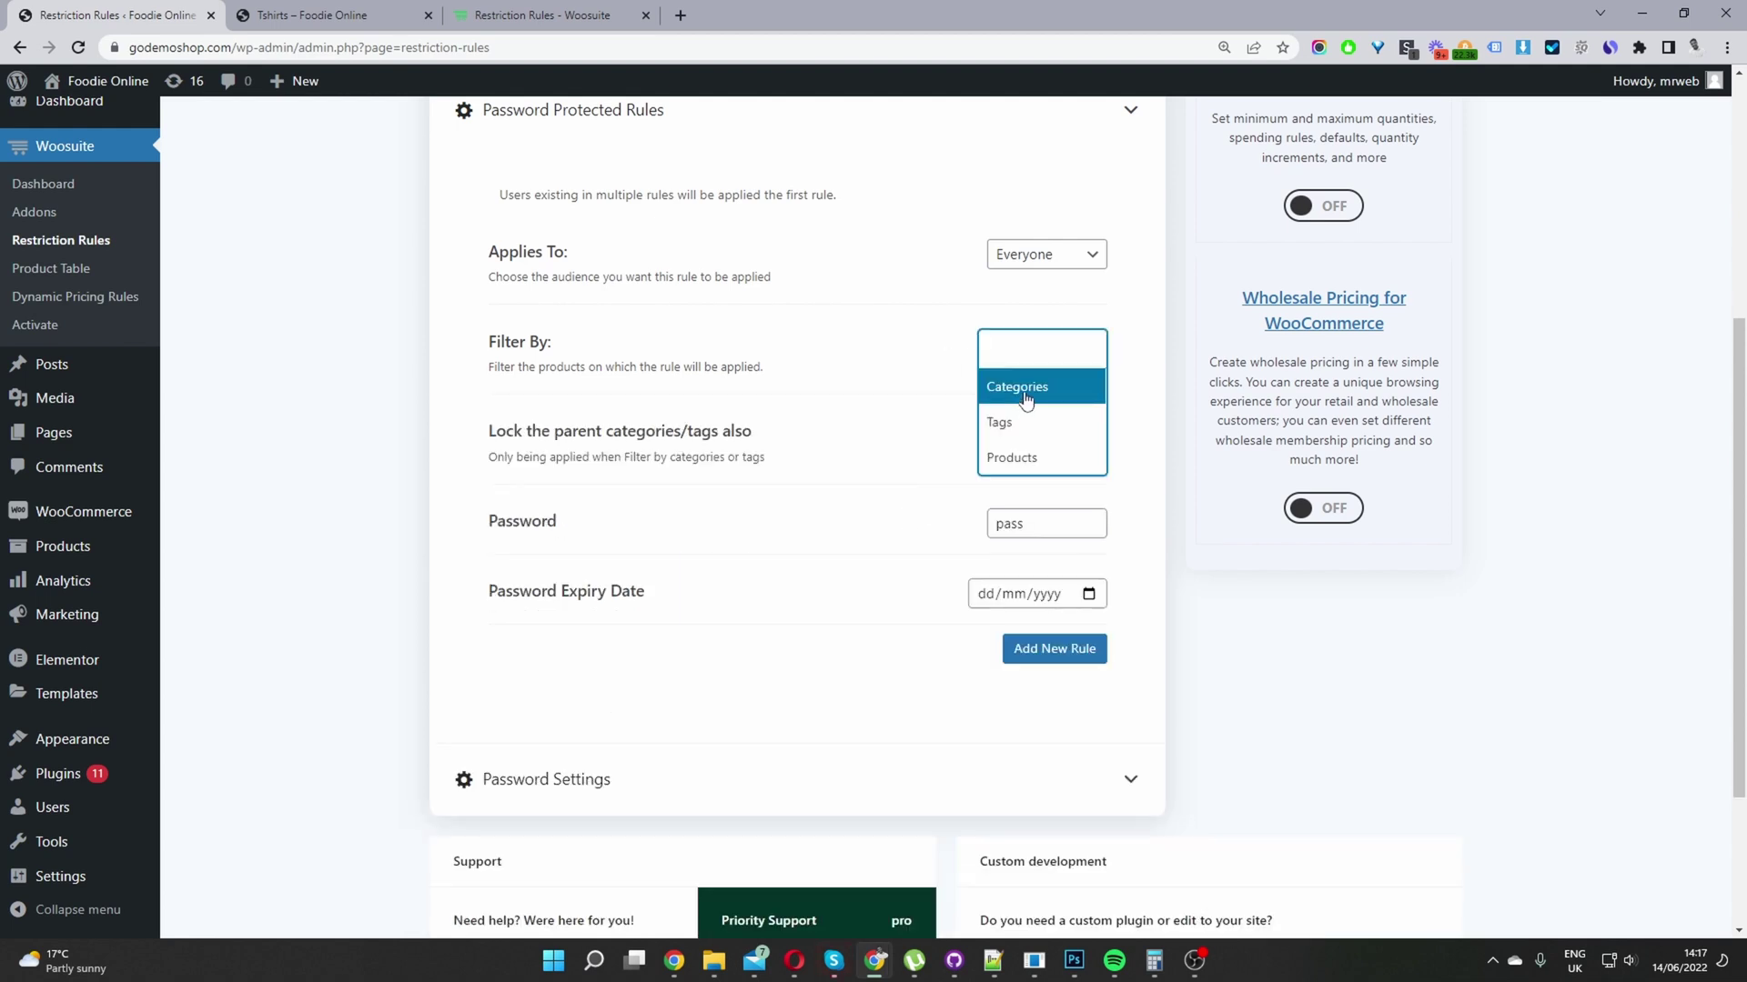
left_click(1025, 388)
Add both Tshirts categories to the rule, save with Ctrl+S, and return to the Tshirts page.
left_click(937, 464)
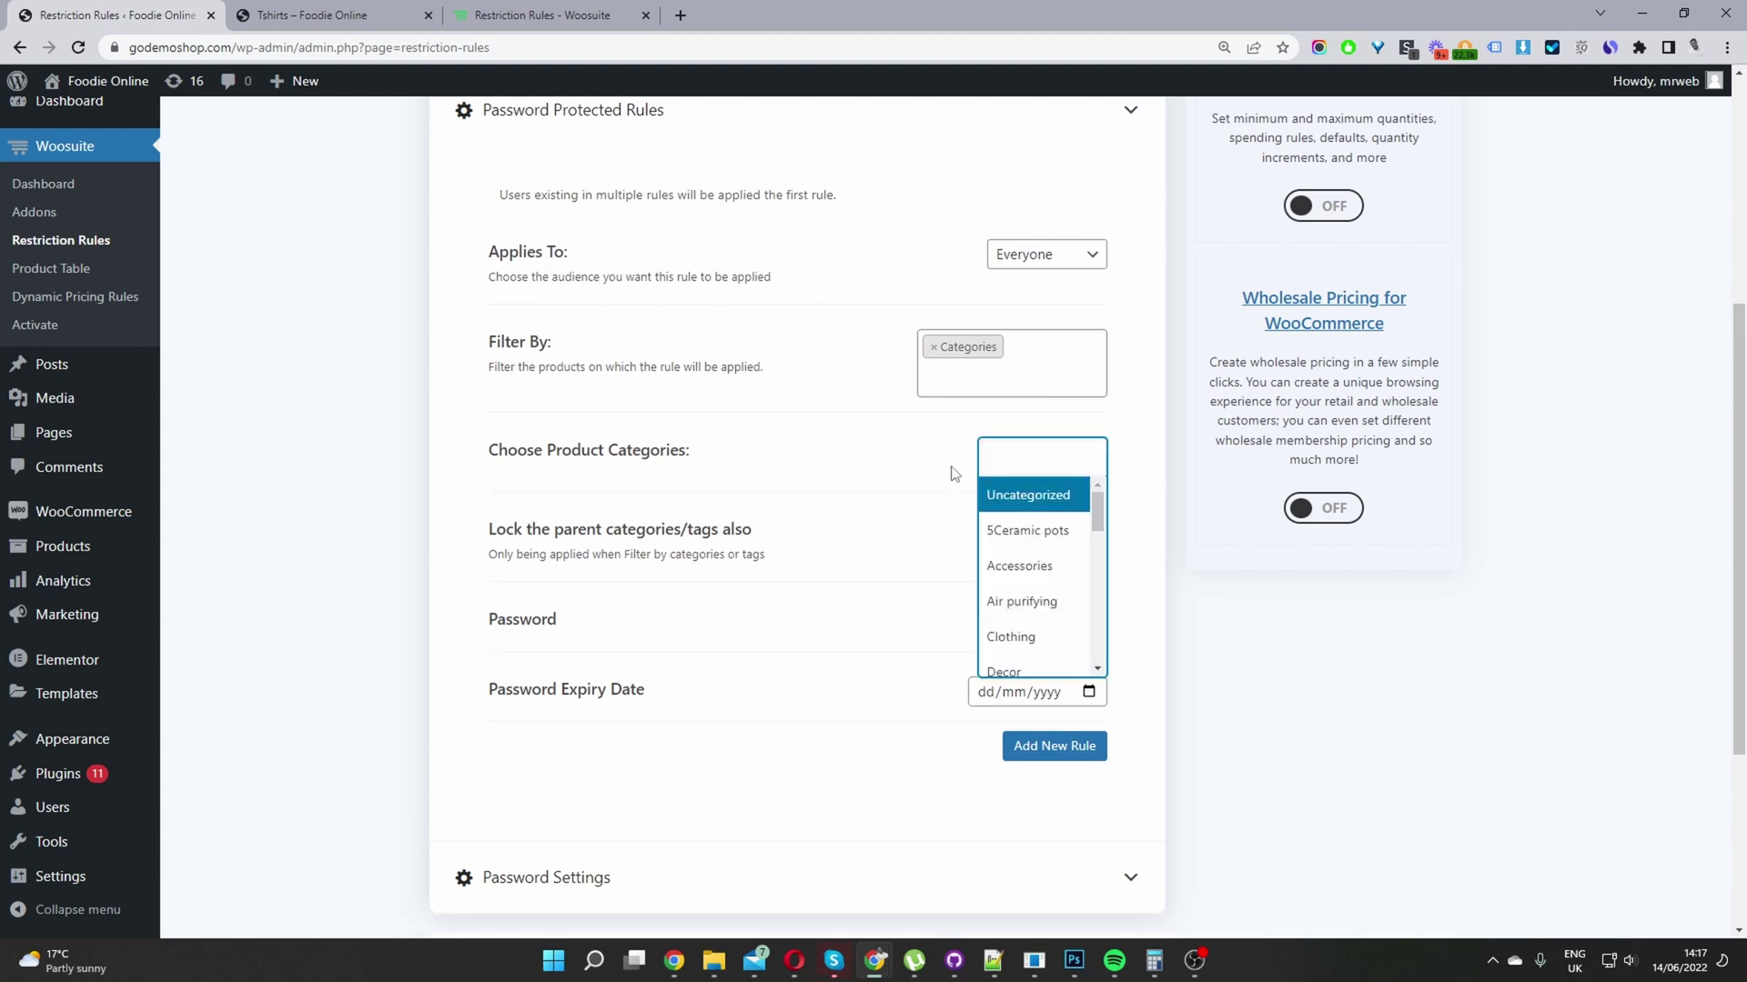
left_click(1002, 462)
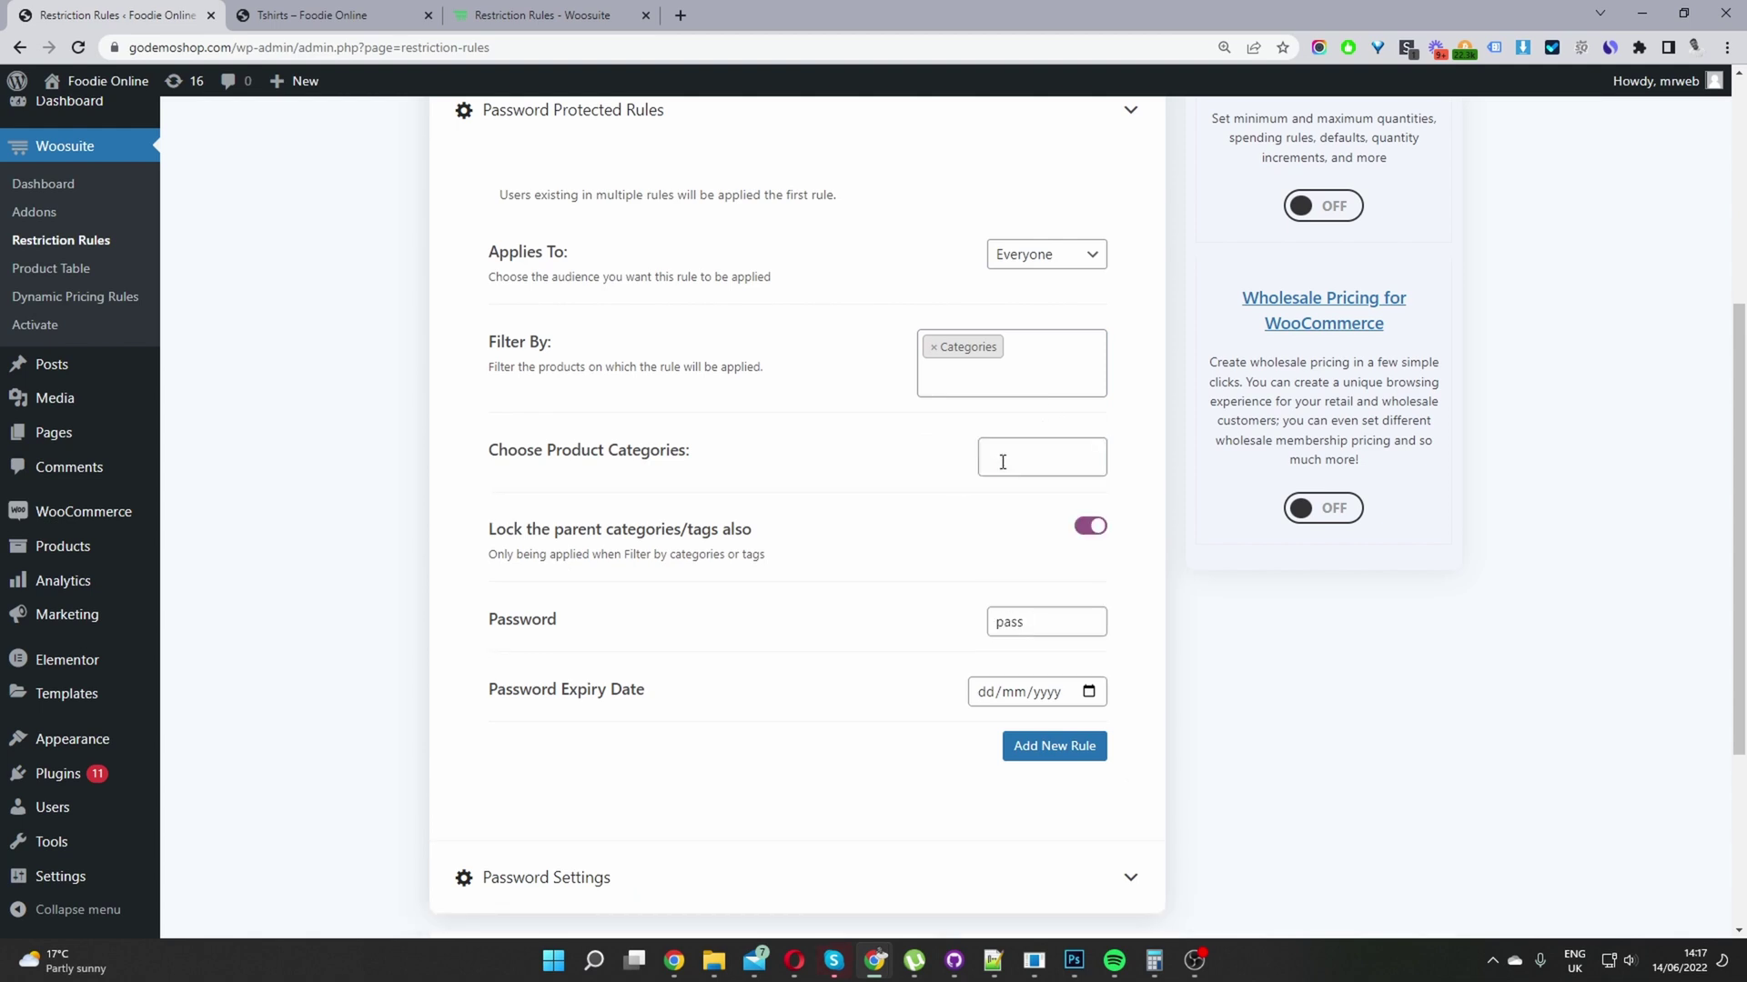
left_click(1002, 462)
type("tsh")
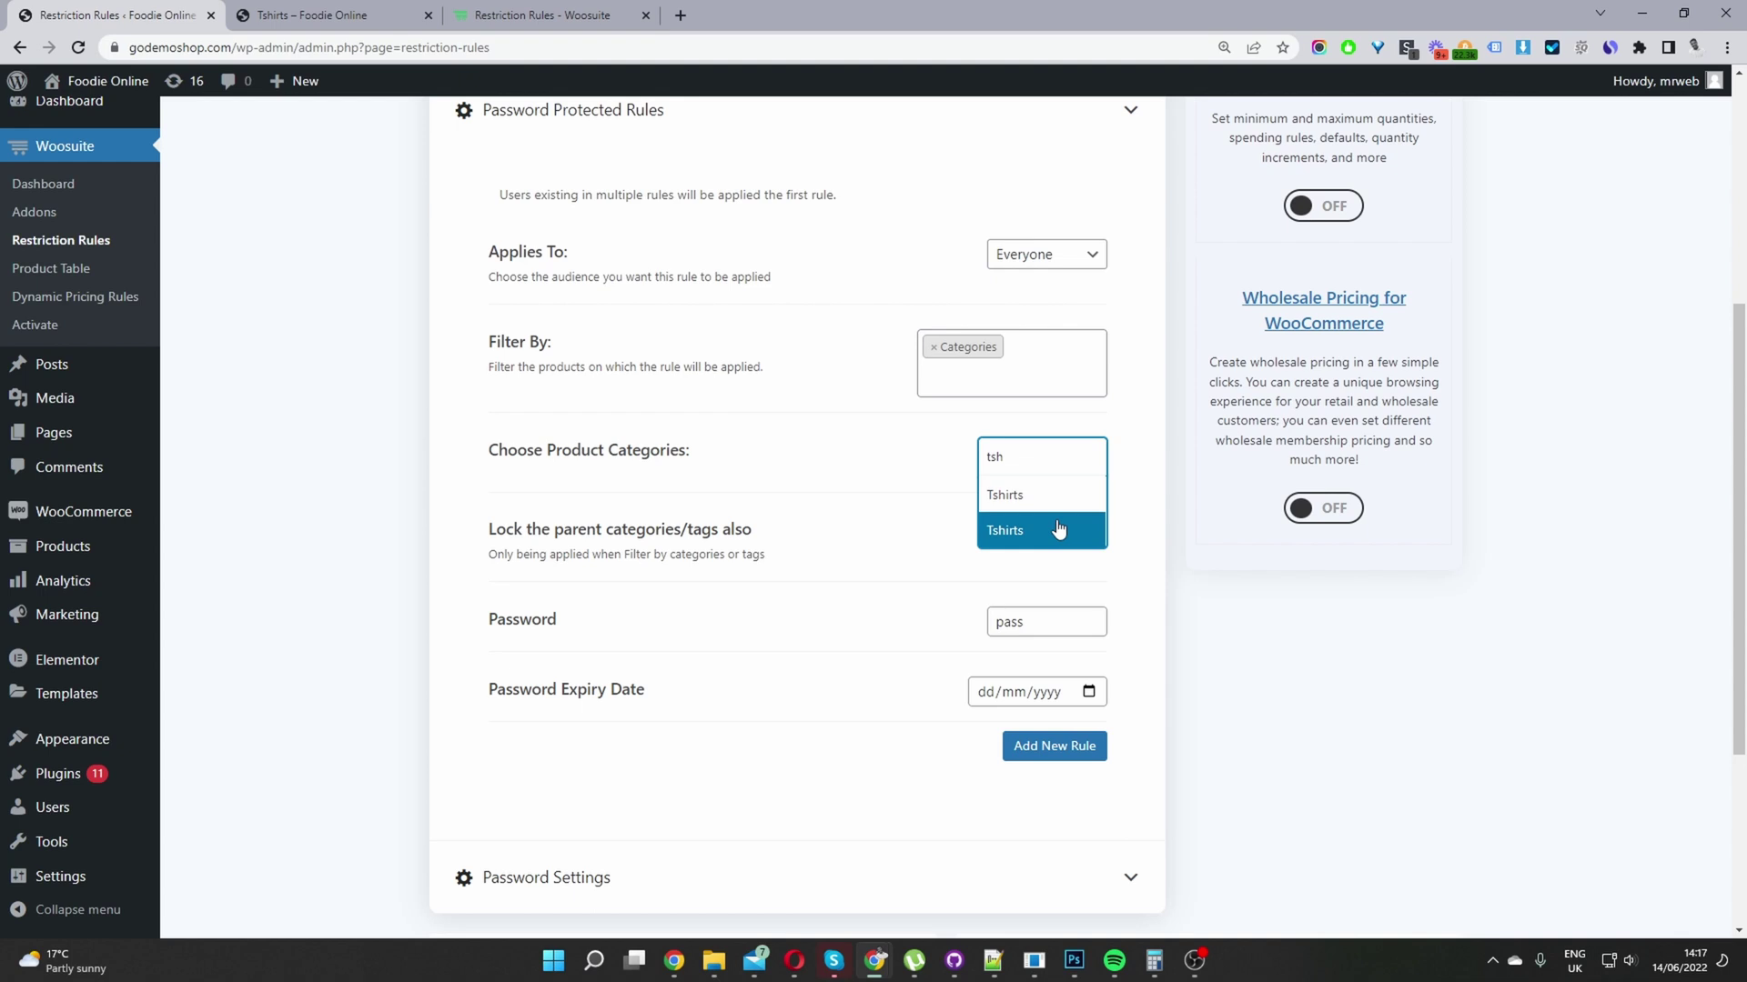
left_click(1055, 498)
left_click(1045, 487)
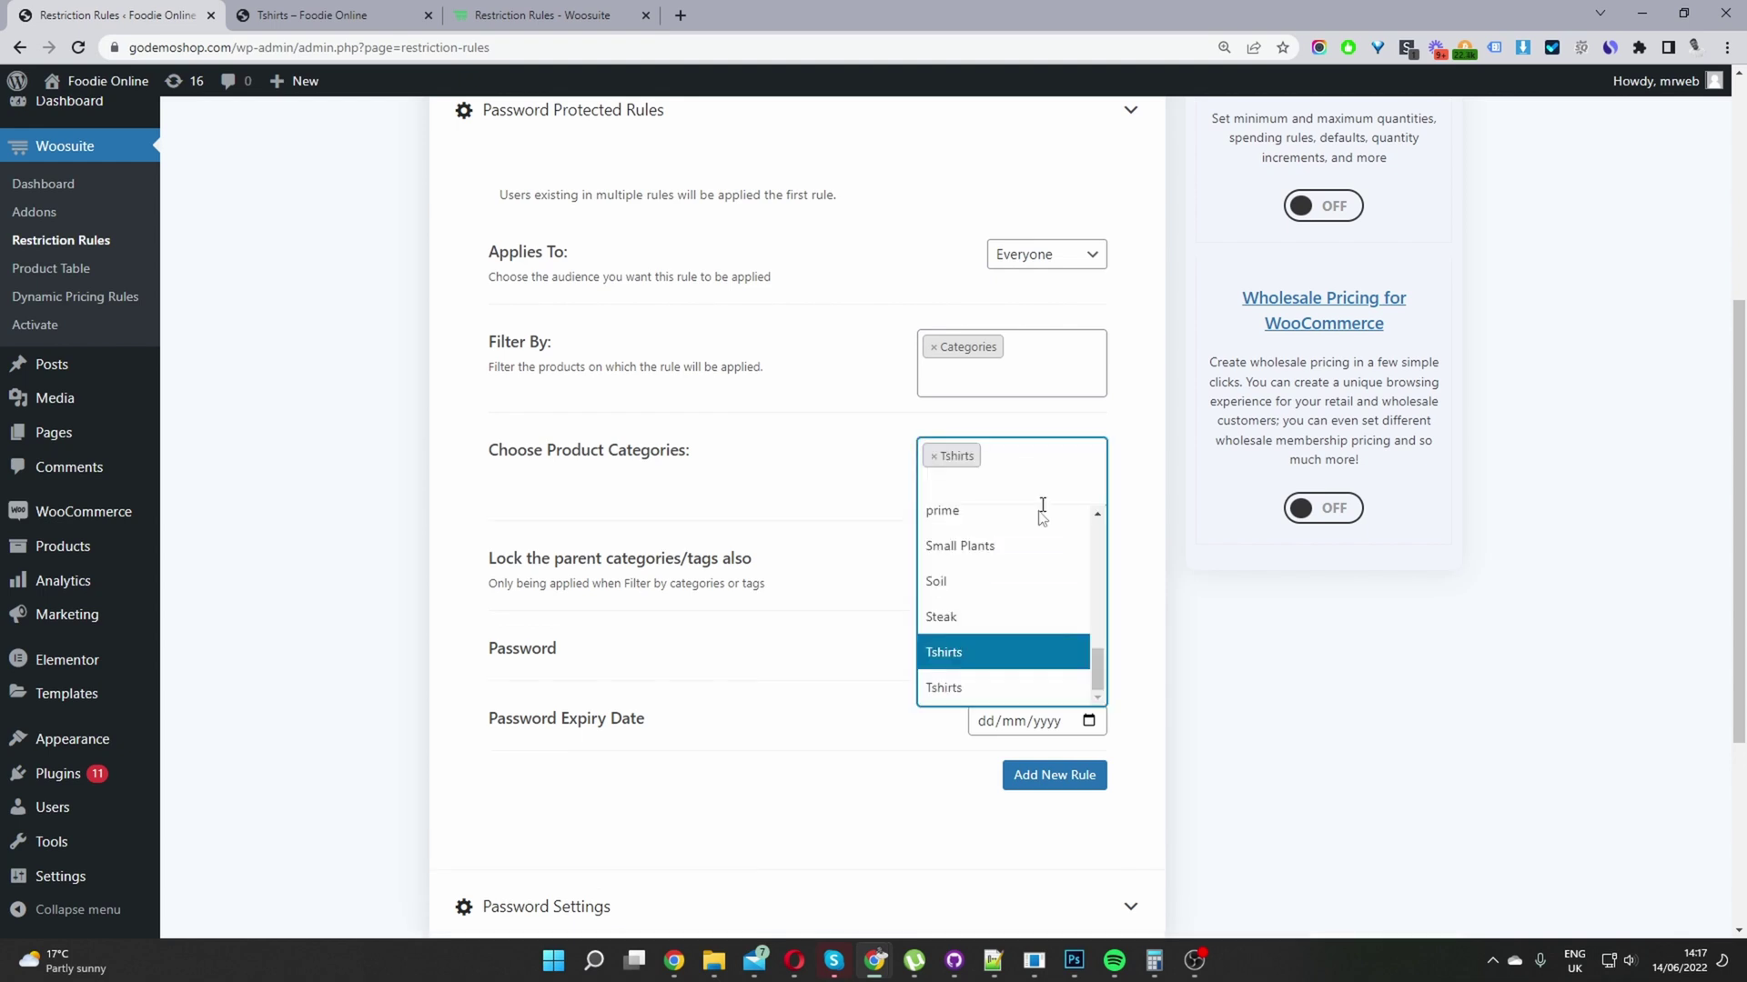
left_click(1008, 685)
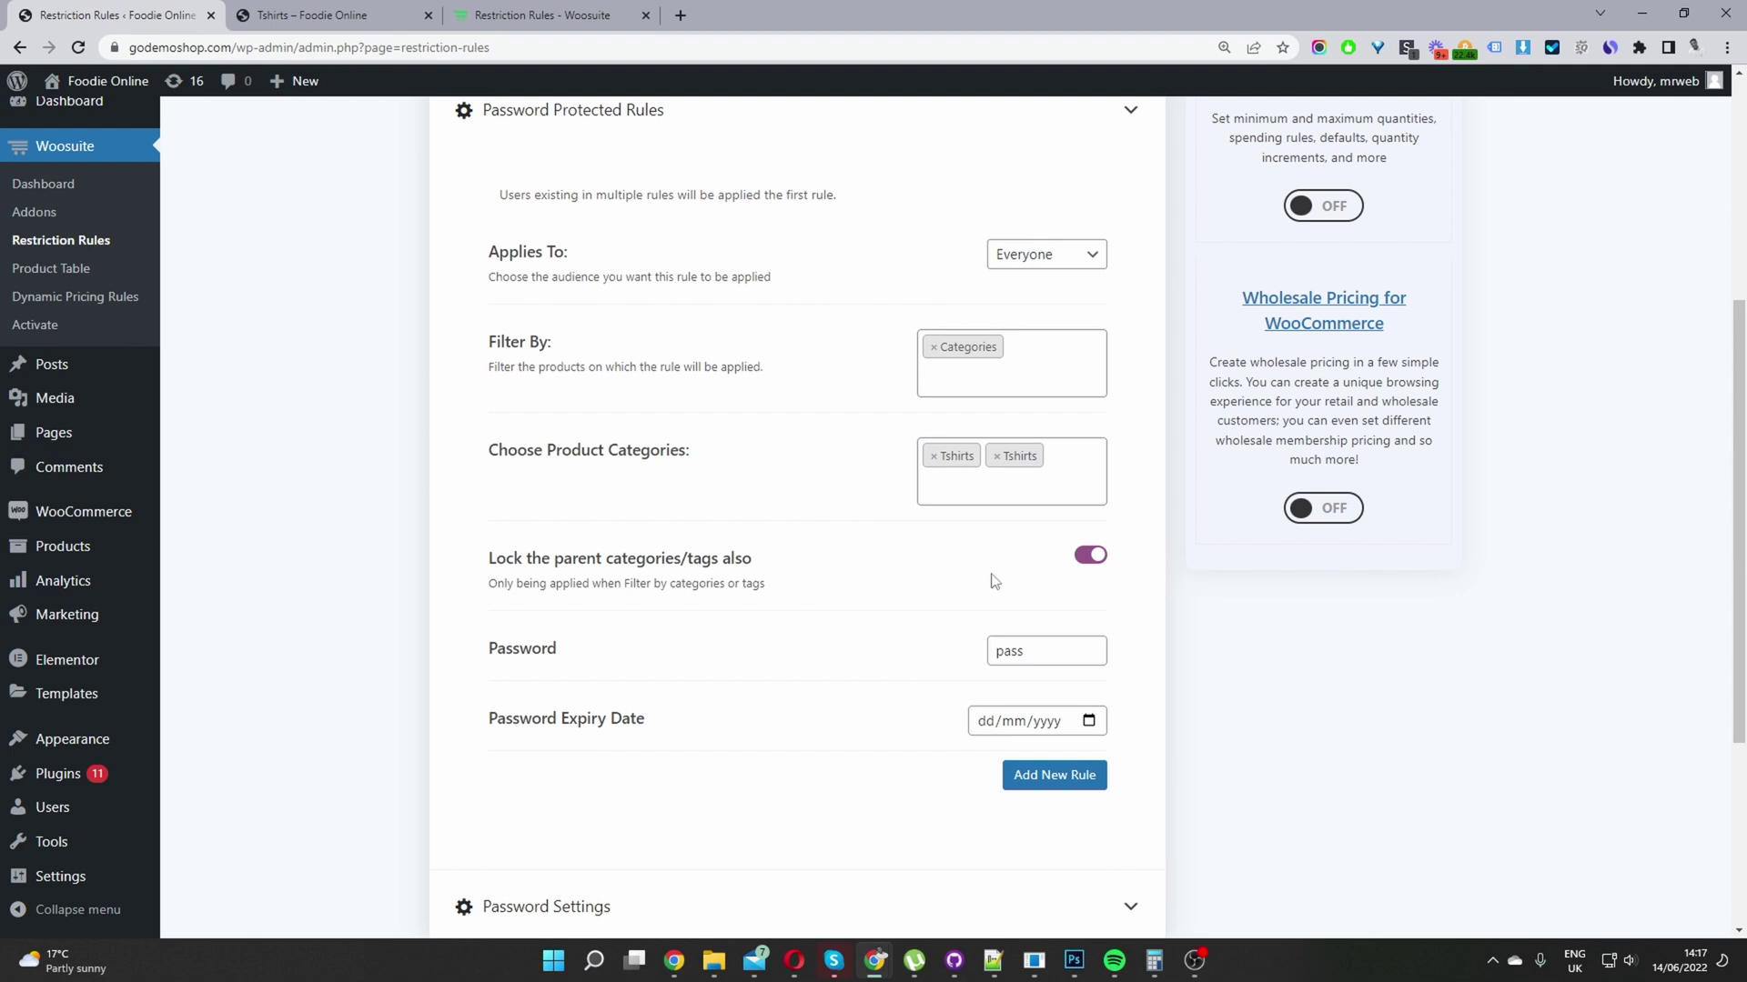
key("ctrl+s")
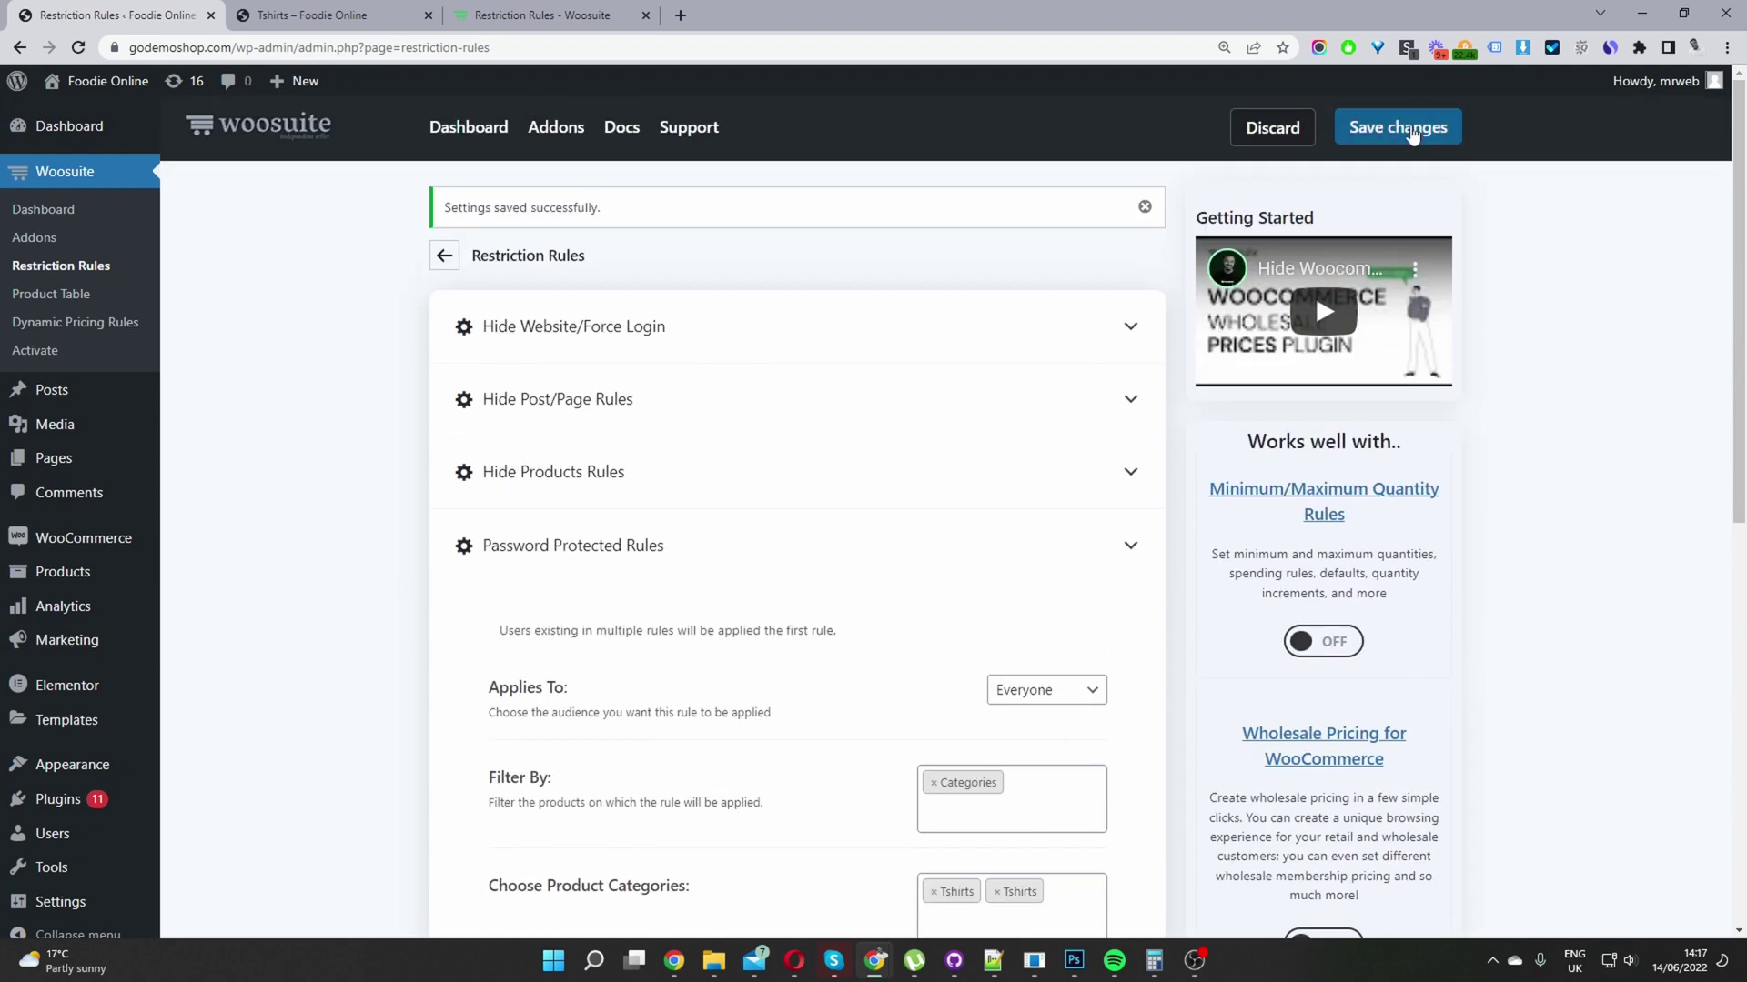
left_click(347, 28)
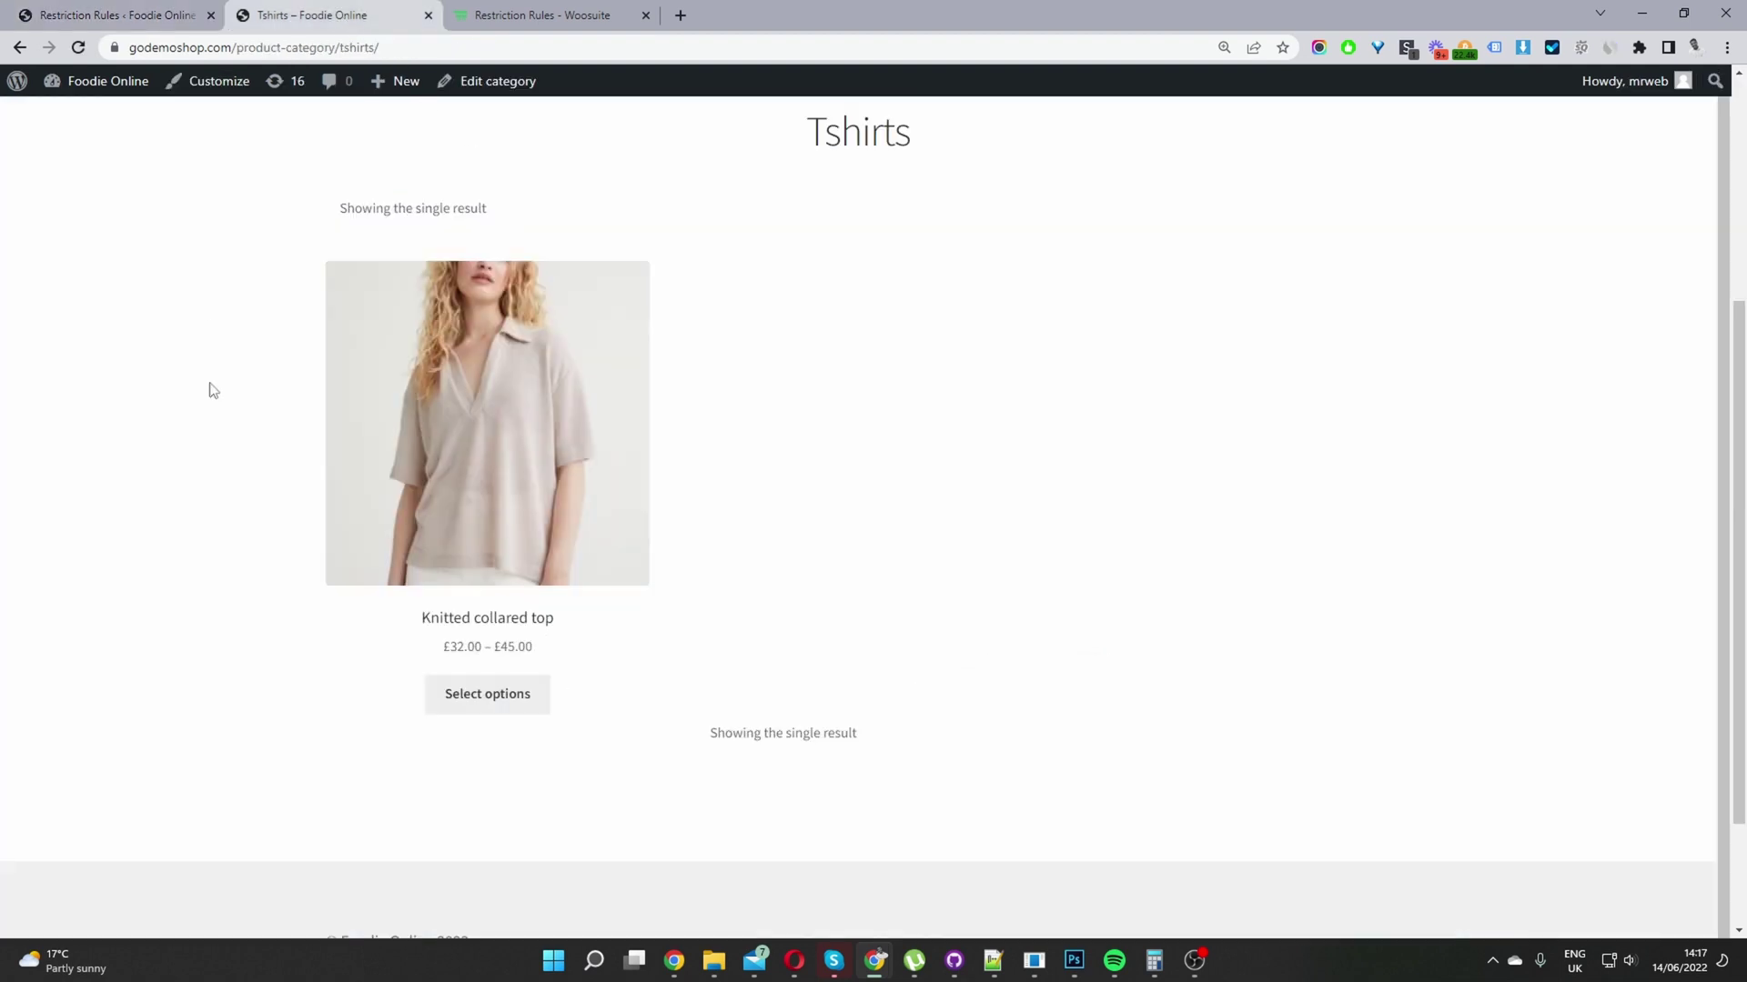
Reload the Tshirts category page and submit the category password in its form.
left_click(78, 46)
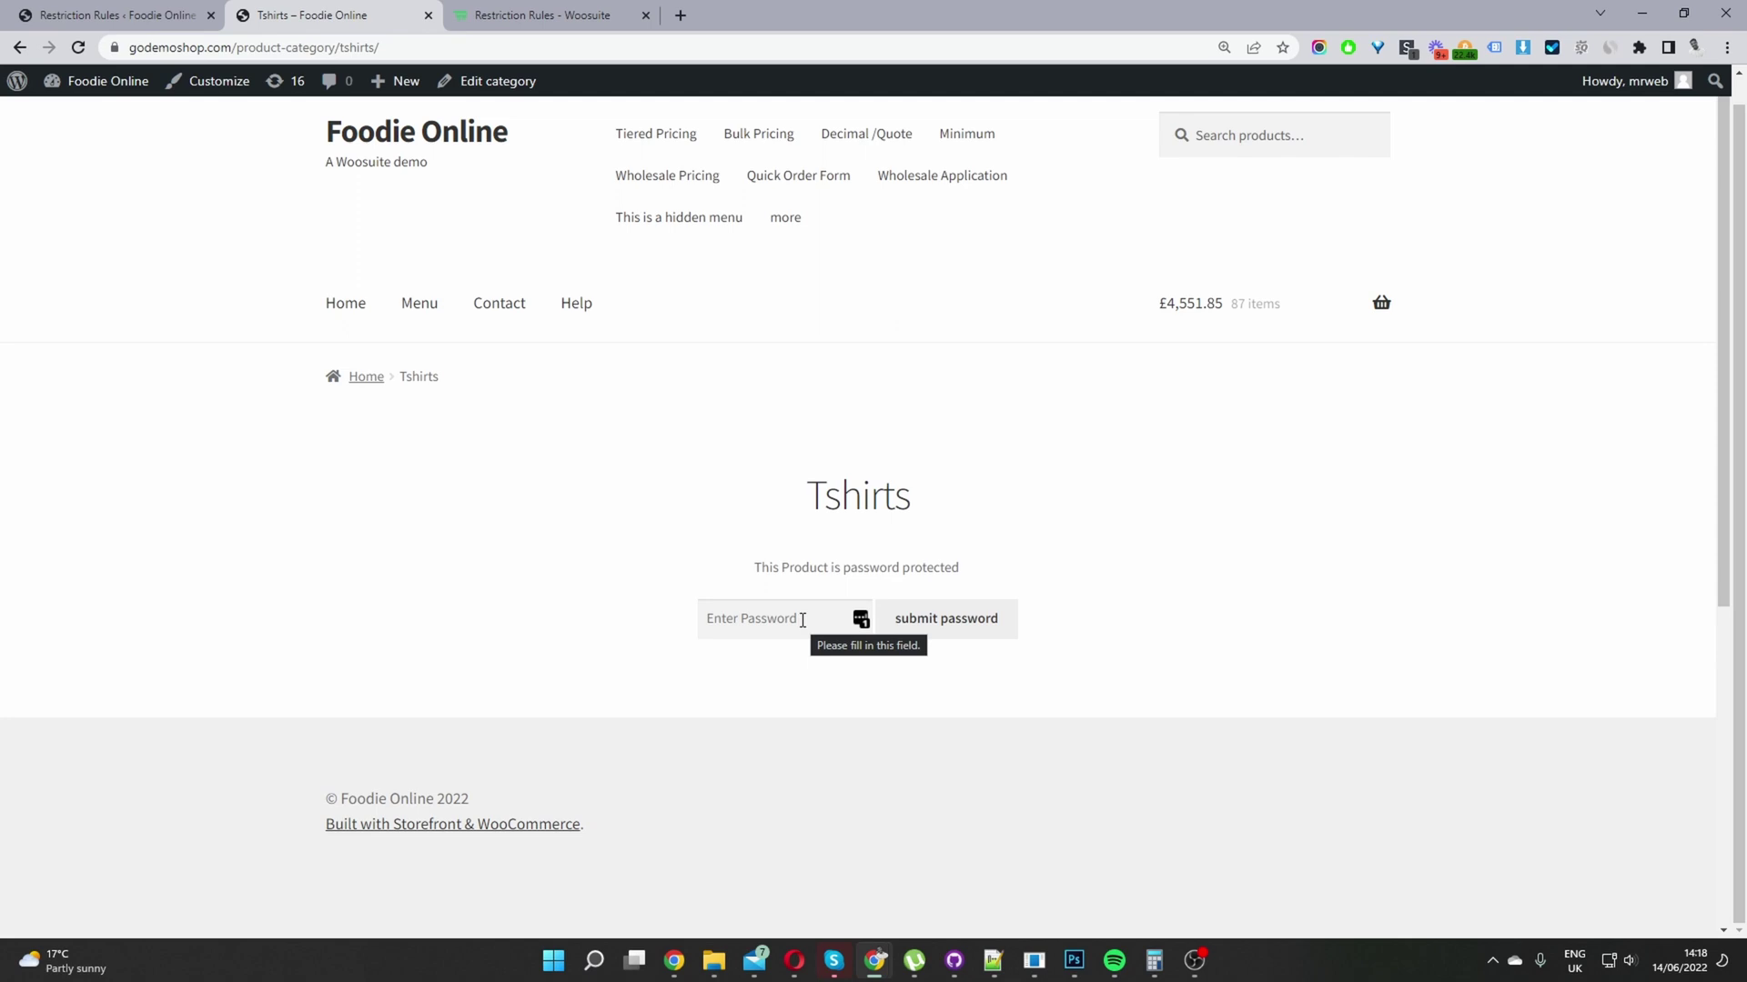
left_click(800, 616)
type("•")
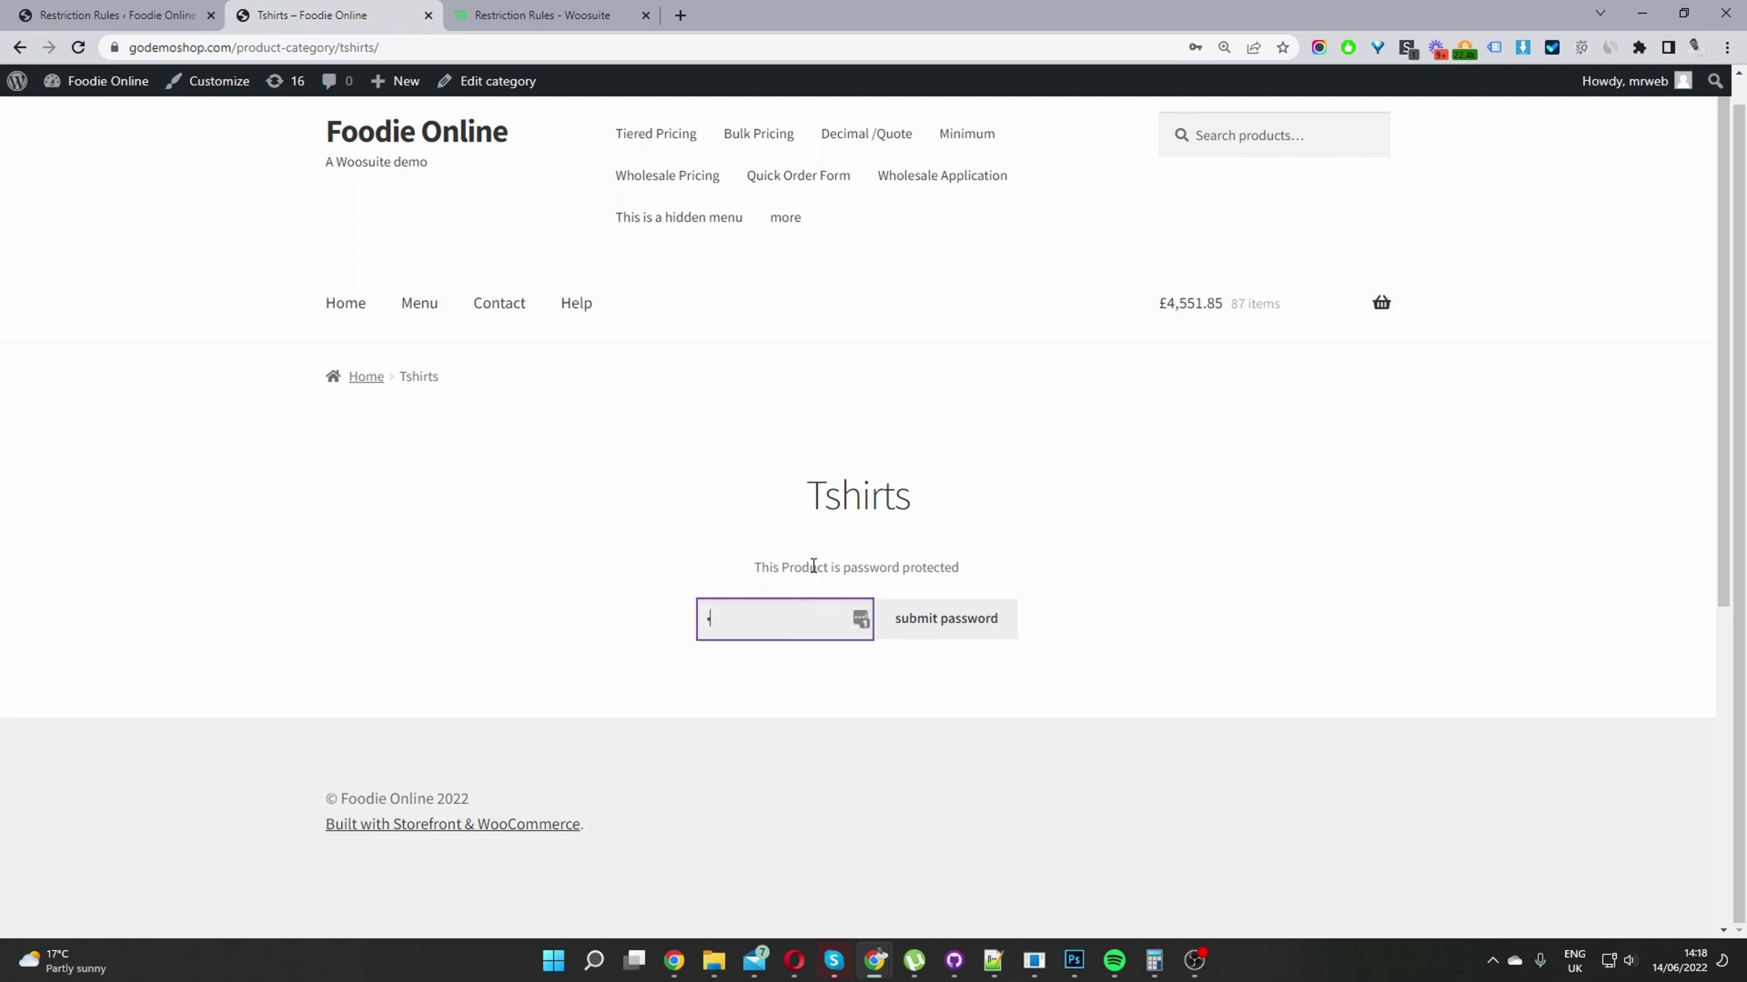
type("•••")
left_click(897, 619)
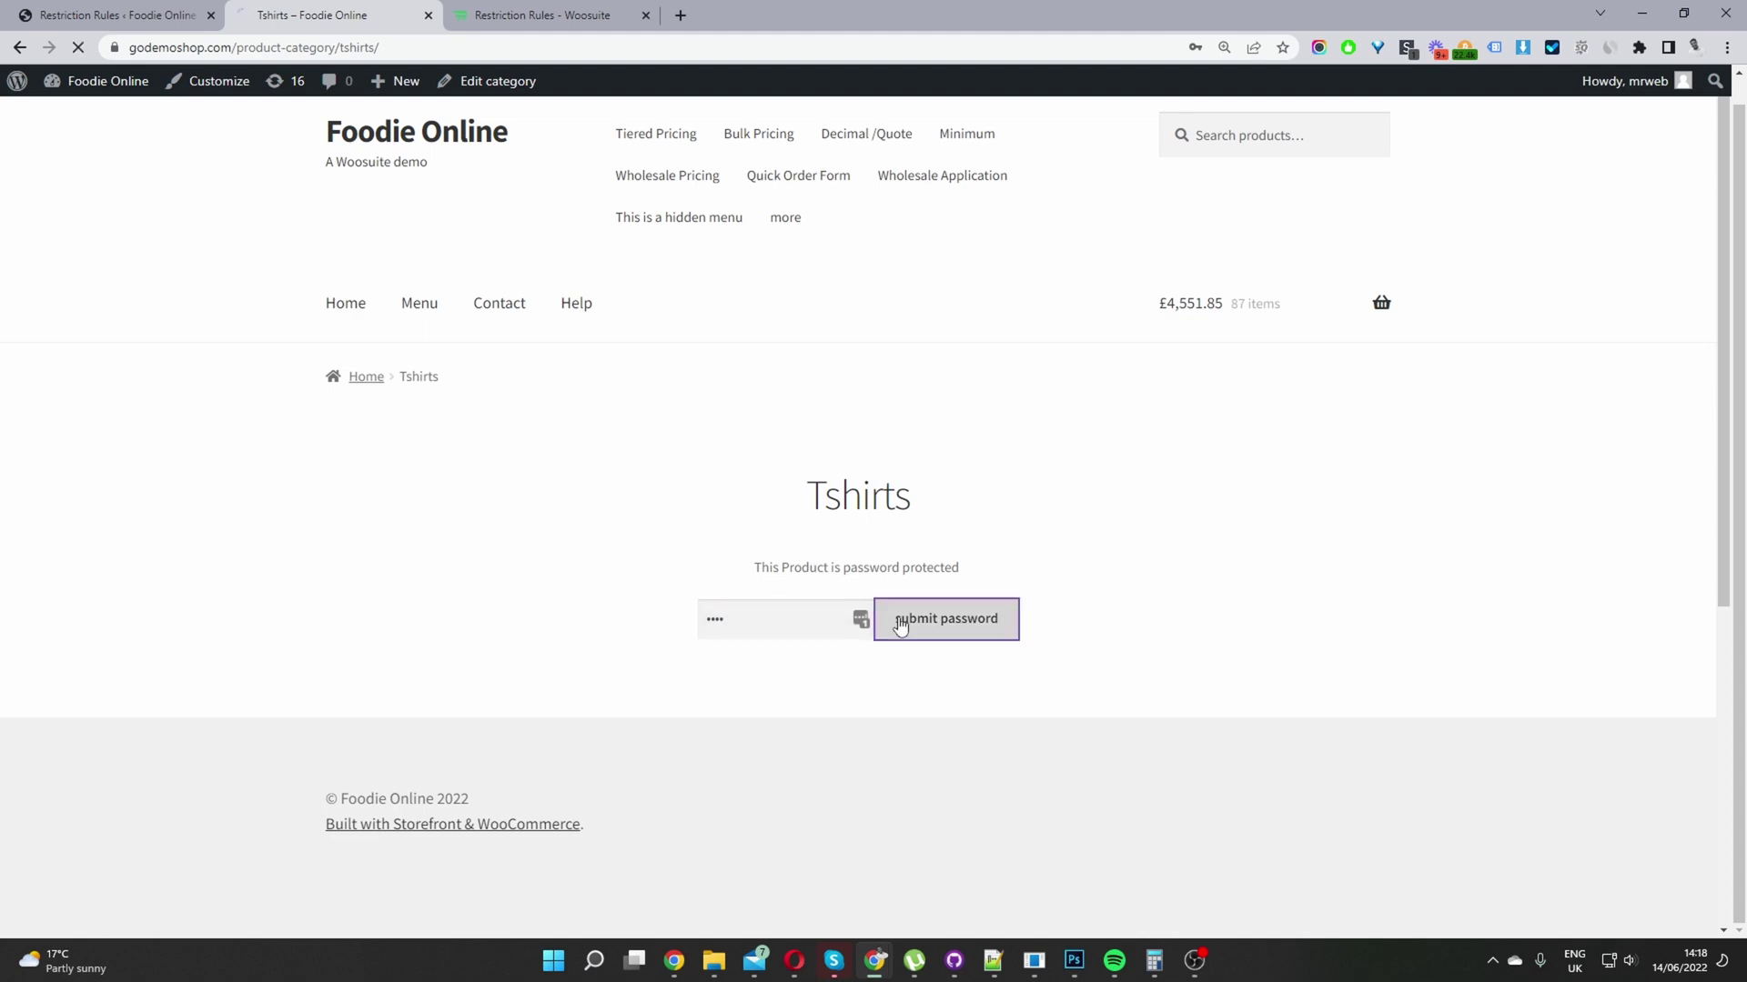
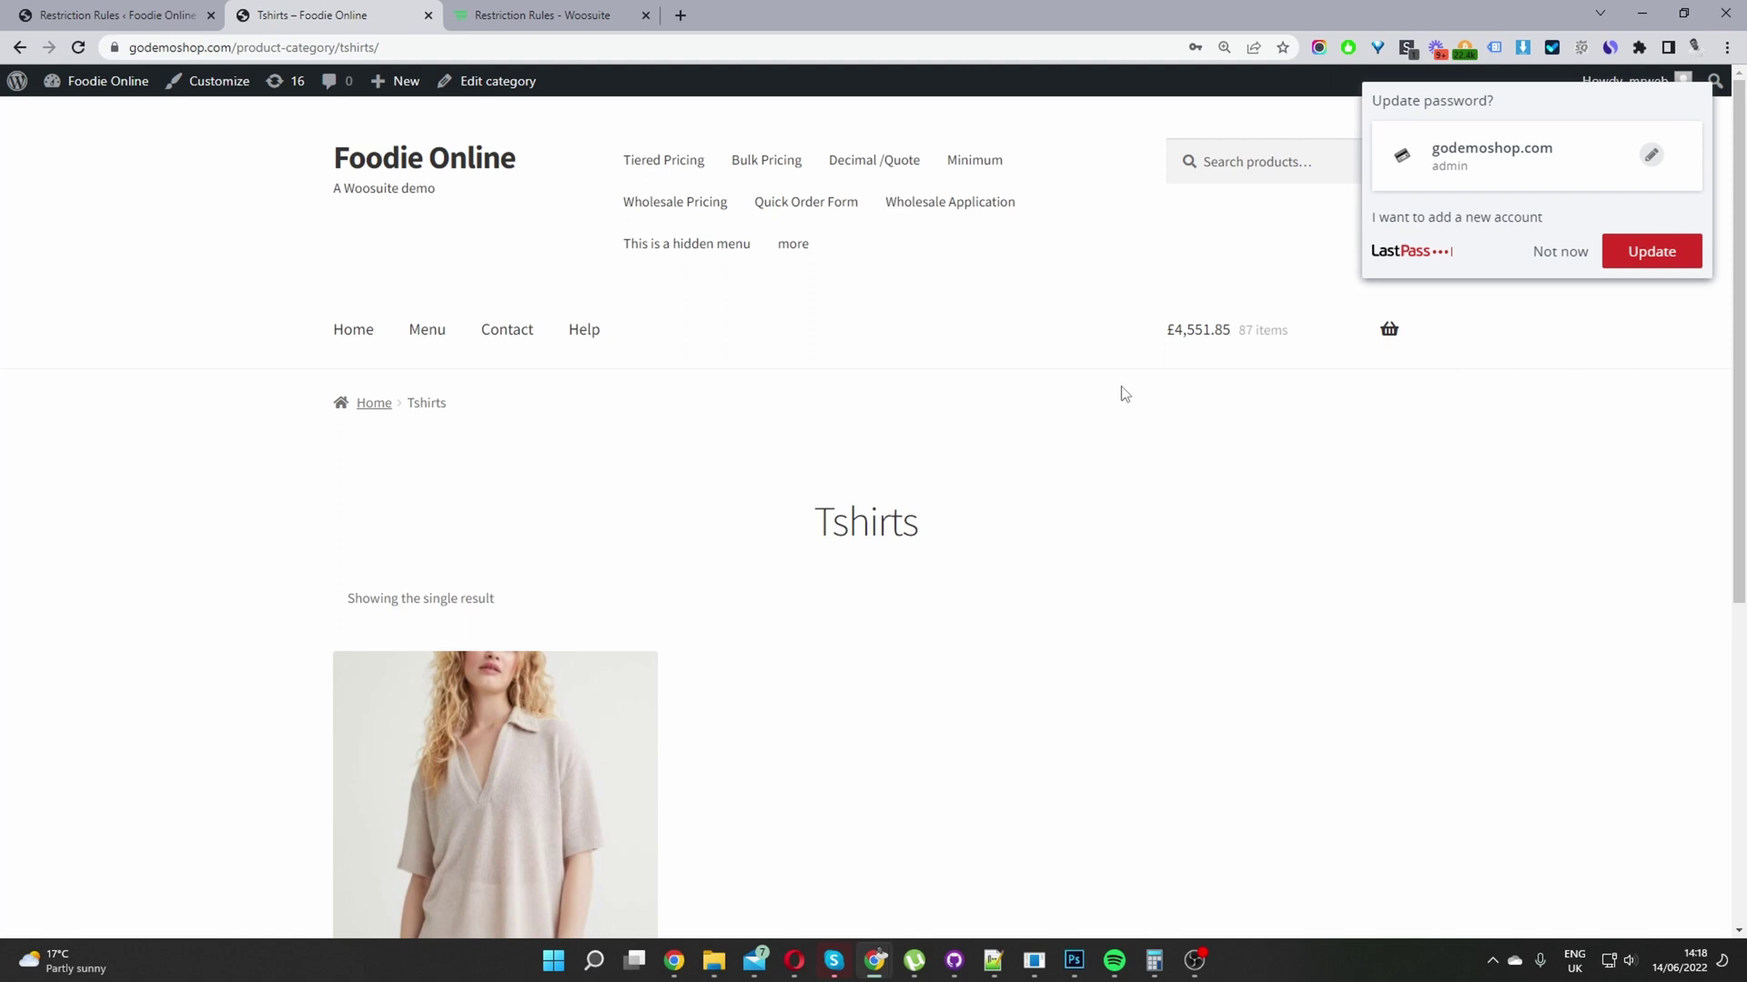
Return to the Restriction Rules settings and expand the Hide Products Rules section.
left_click(86, 15)
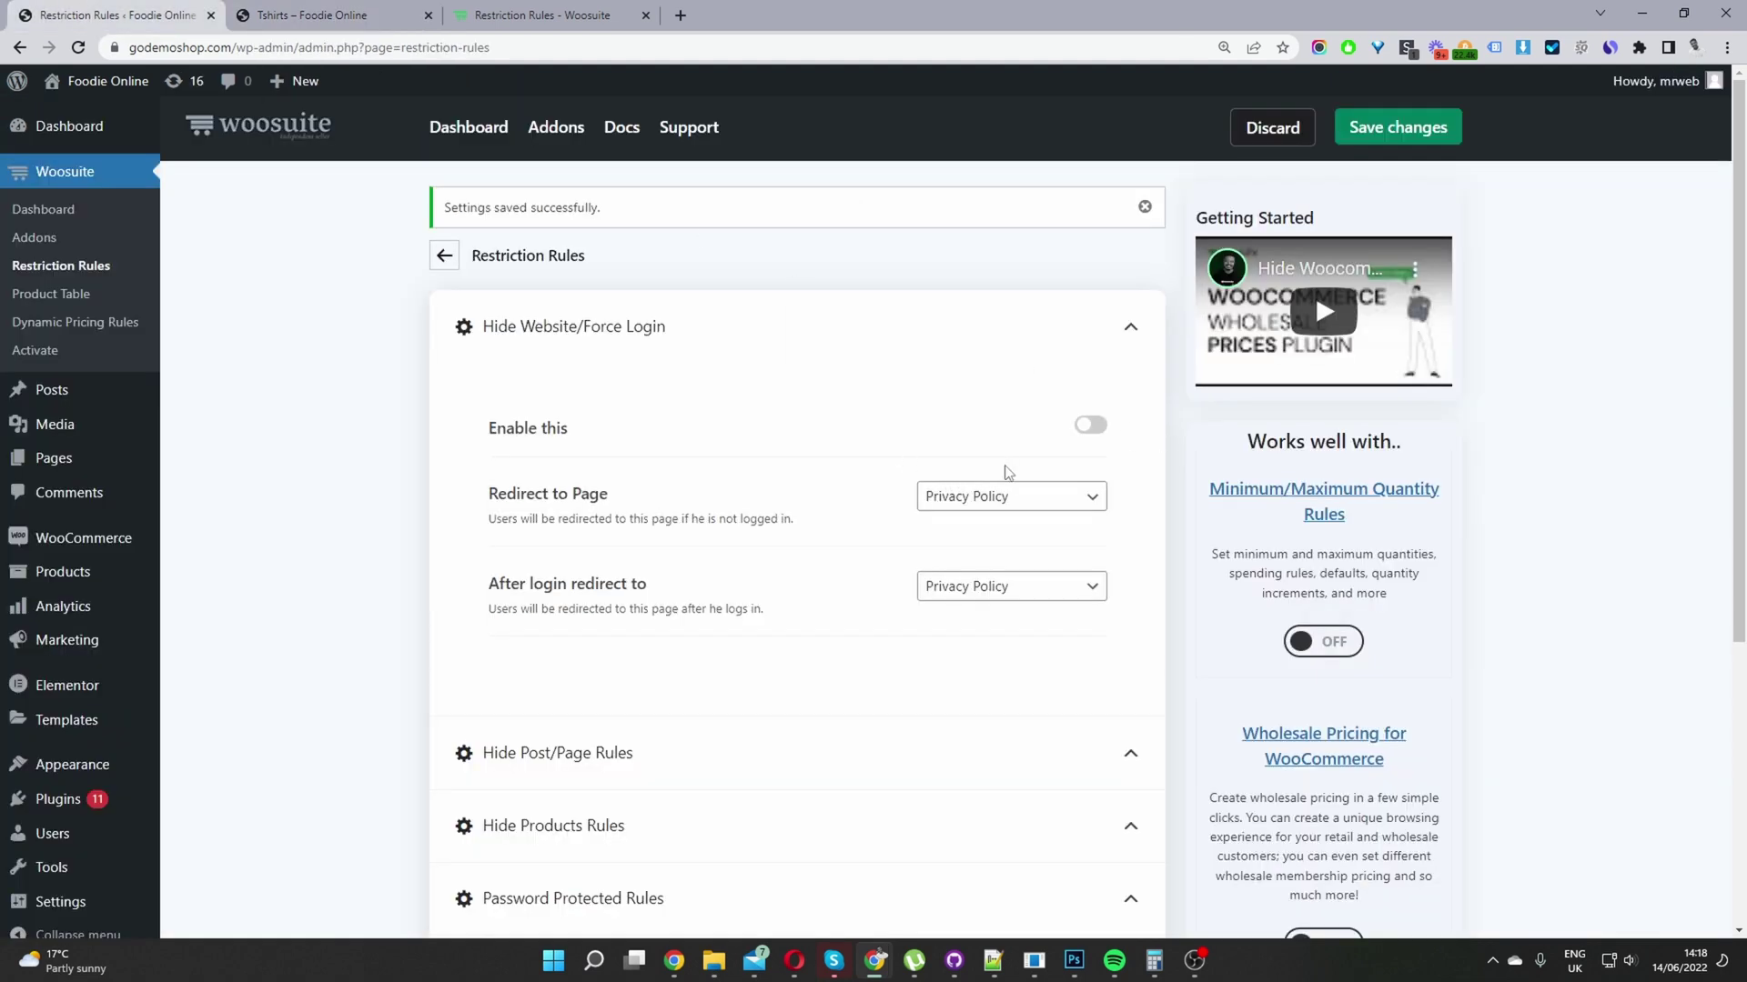
scroll(974, 538, "down", 3)
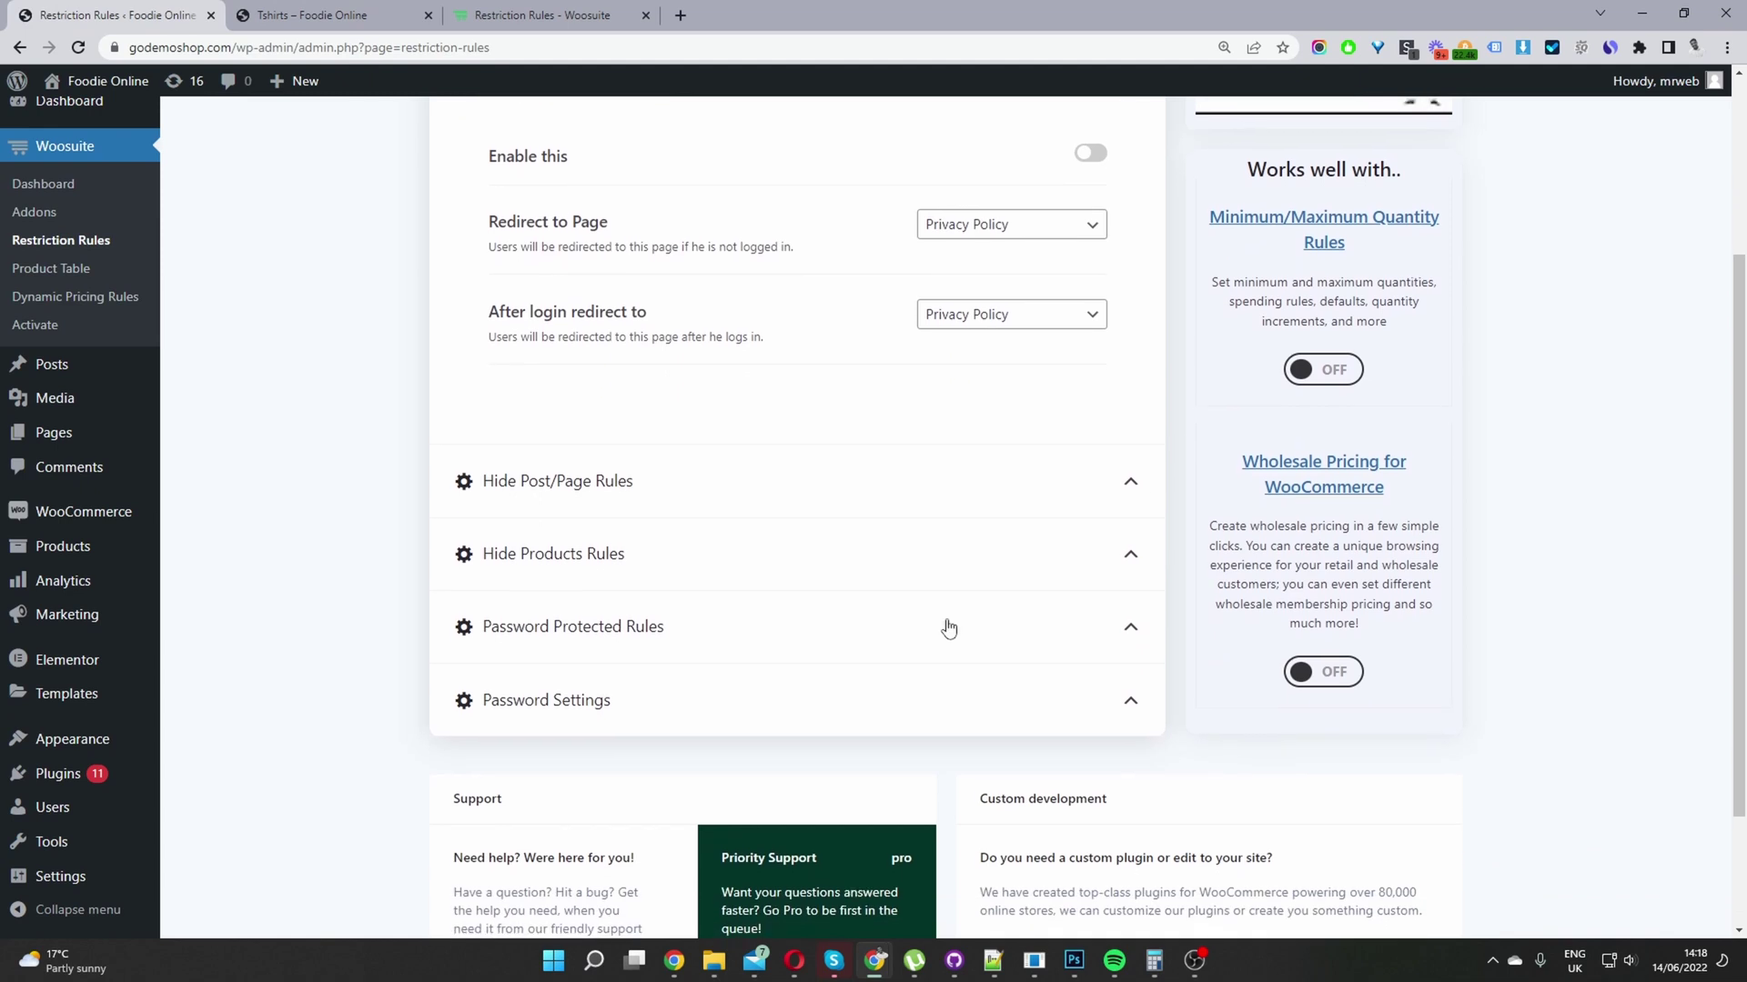
left_click(946, 626)
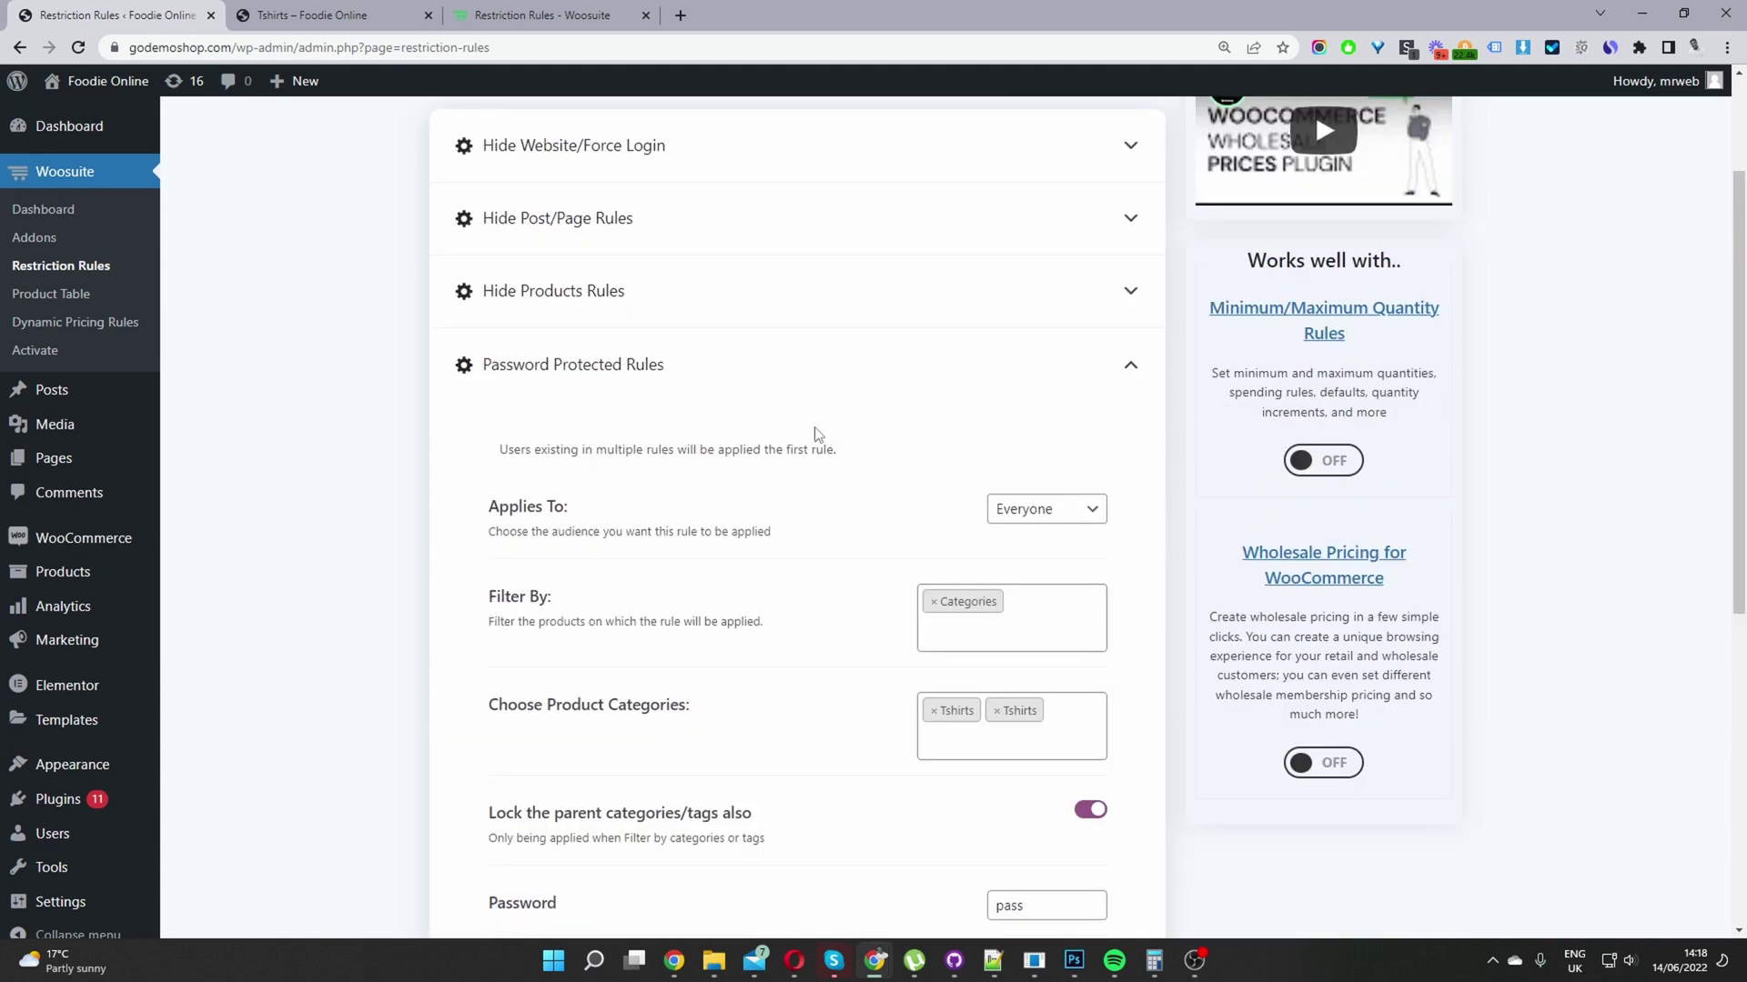
left_click(551, 302)
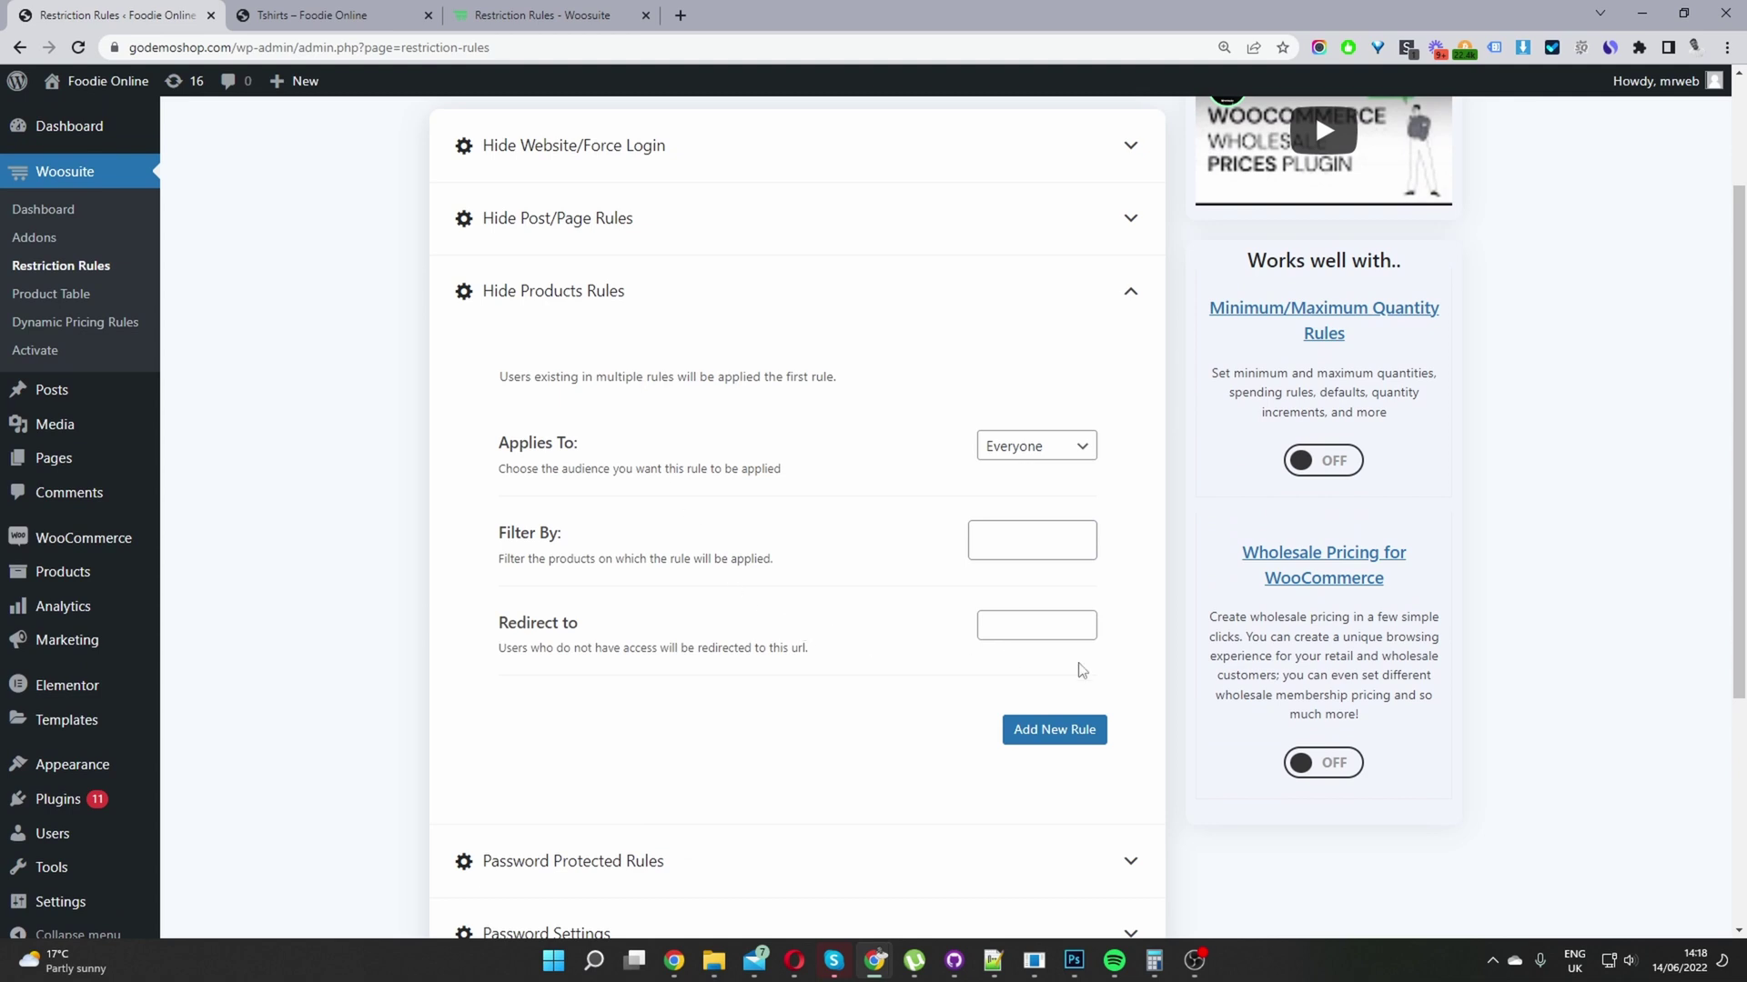
Keep the Hide Products rule on Everyone and open the Air purifying category storefront page alongside.
left_click(1029, 450)
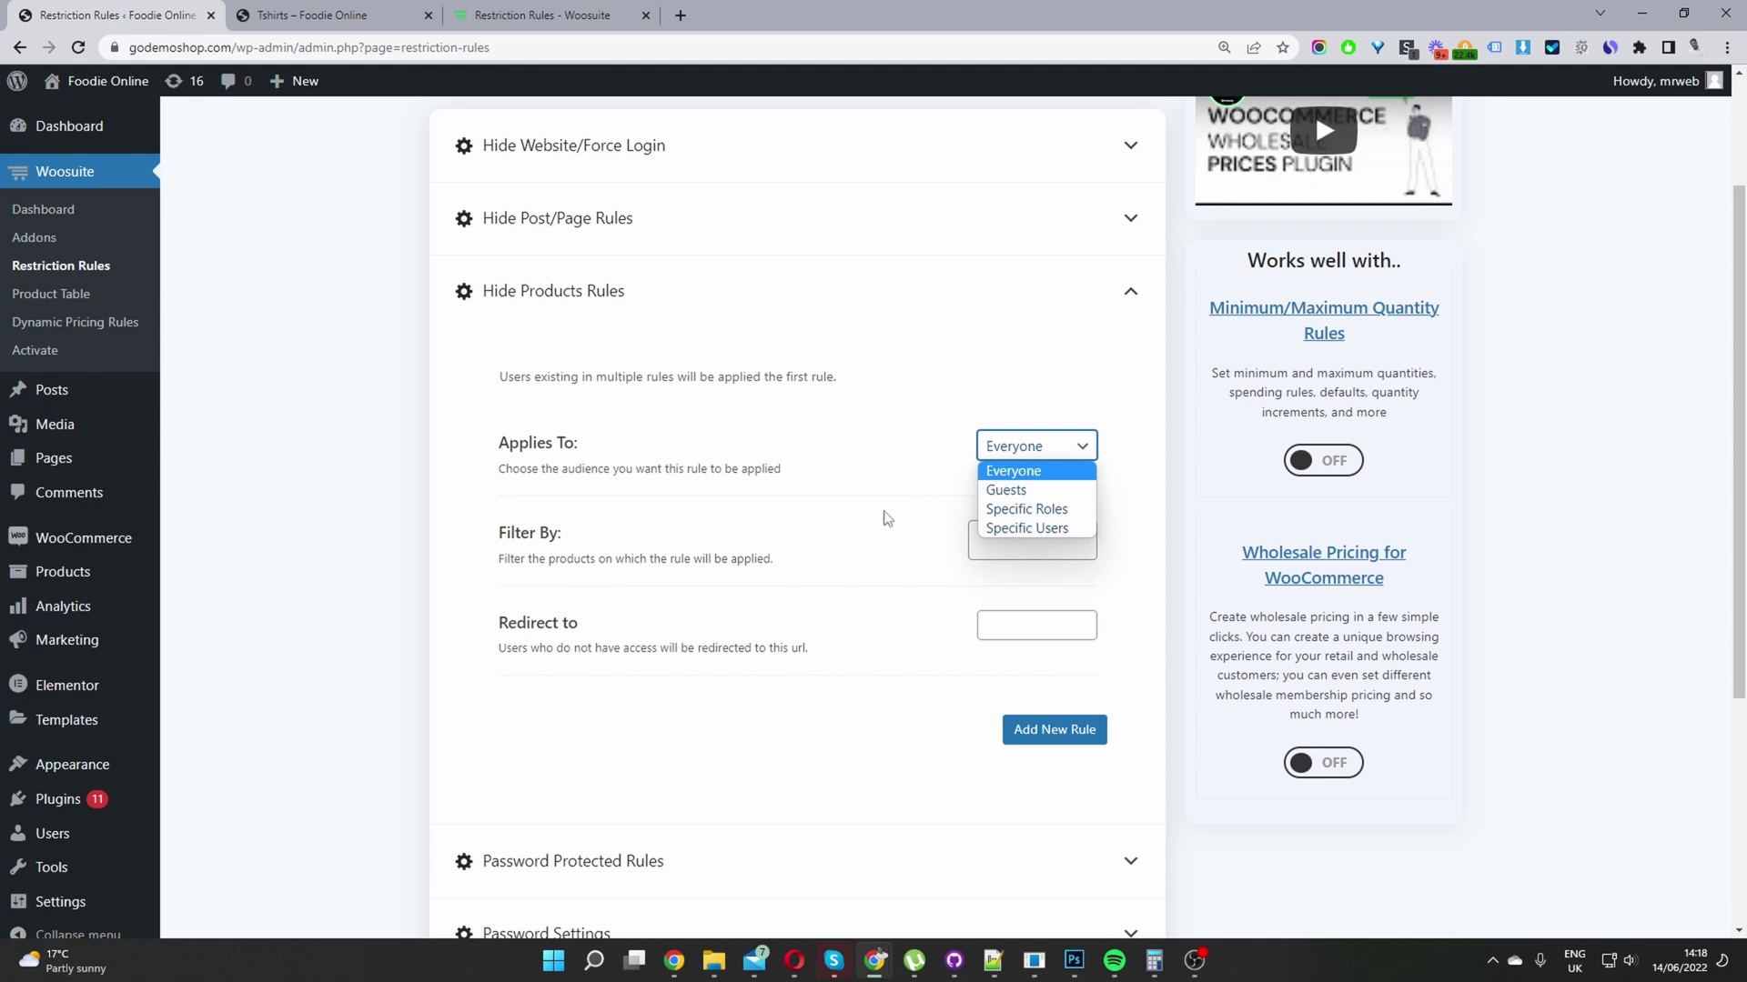
left_click(882, 515)
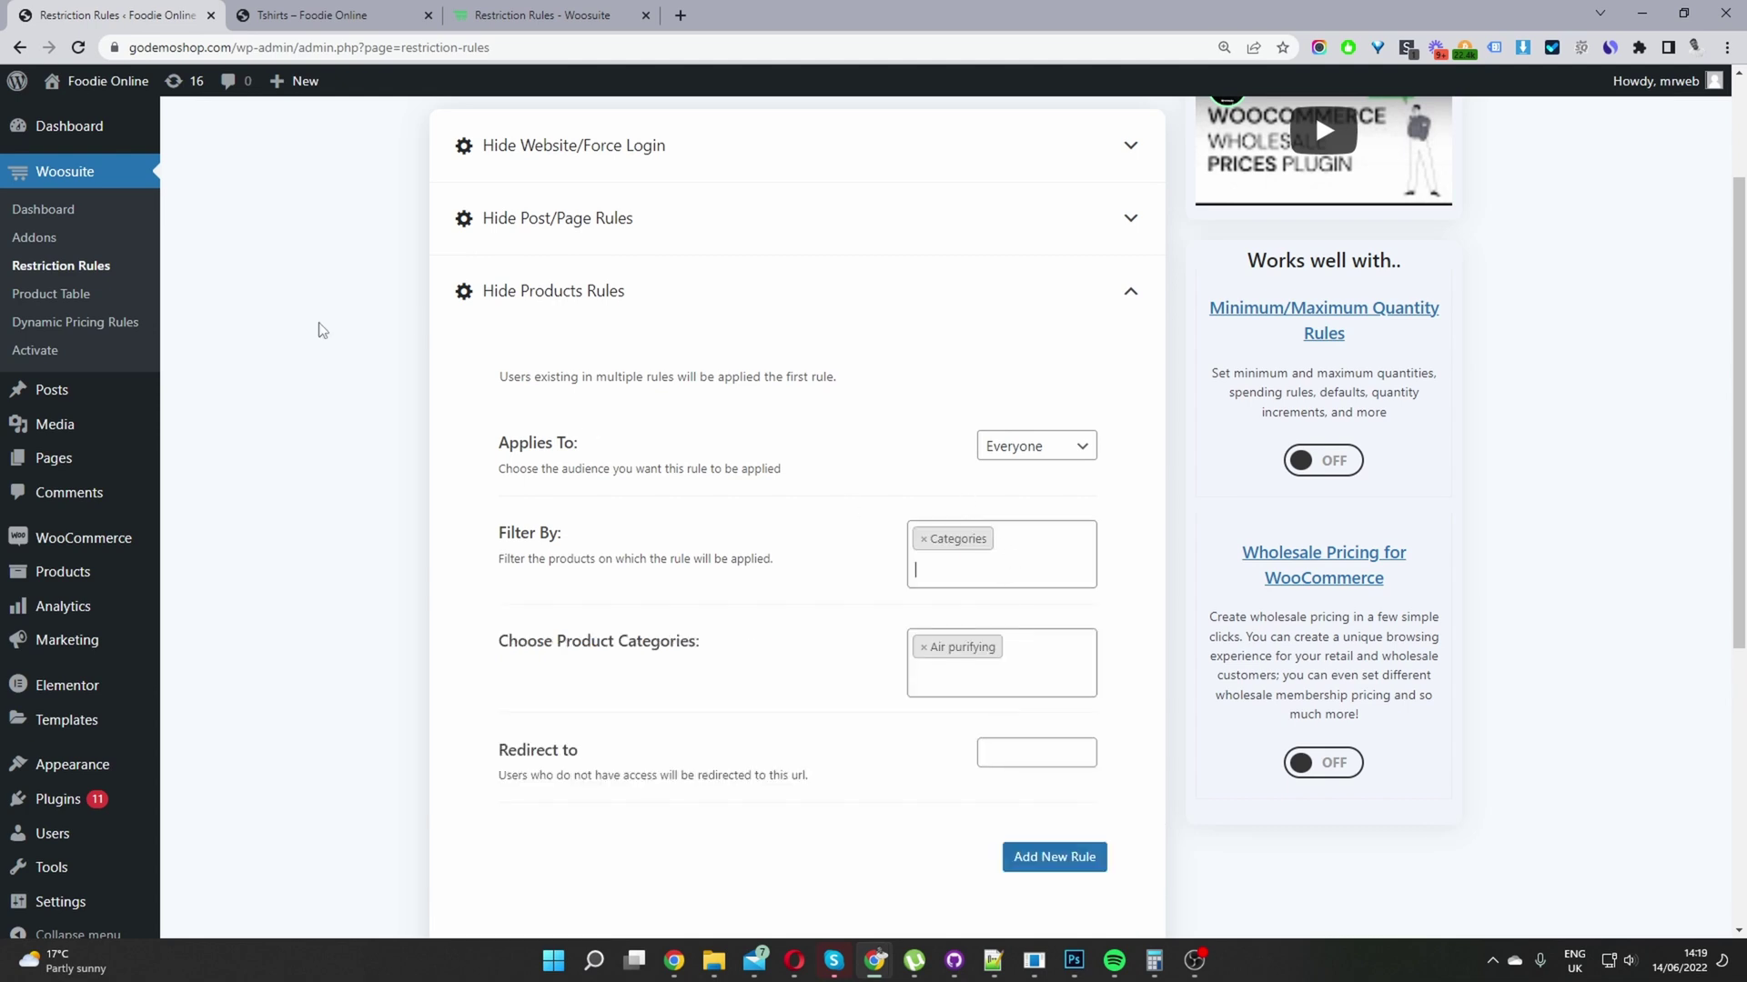
mouse_move(109, 571)
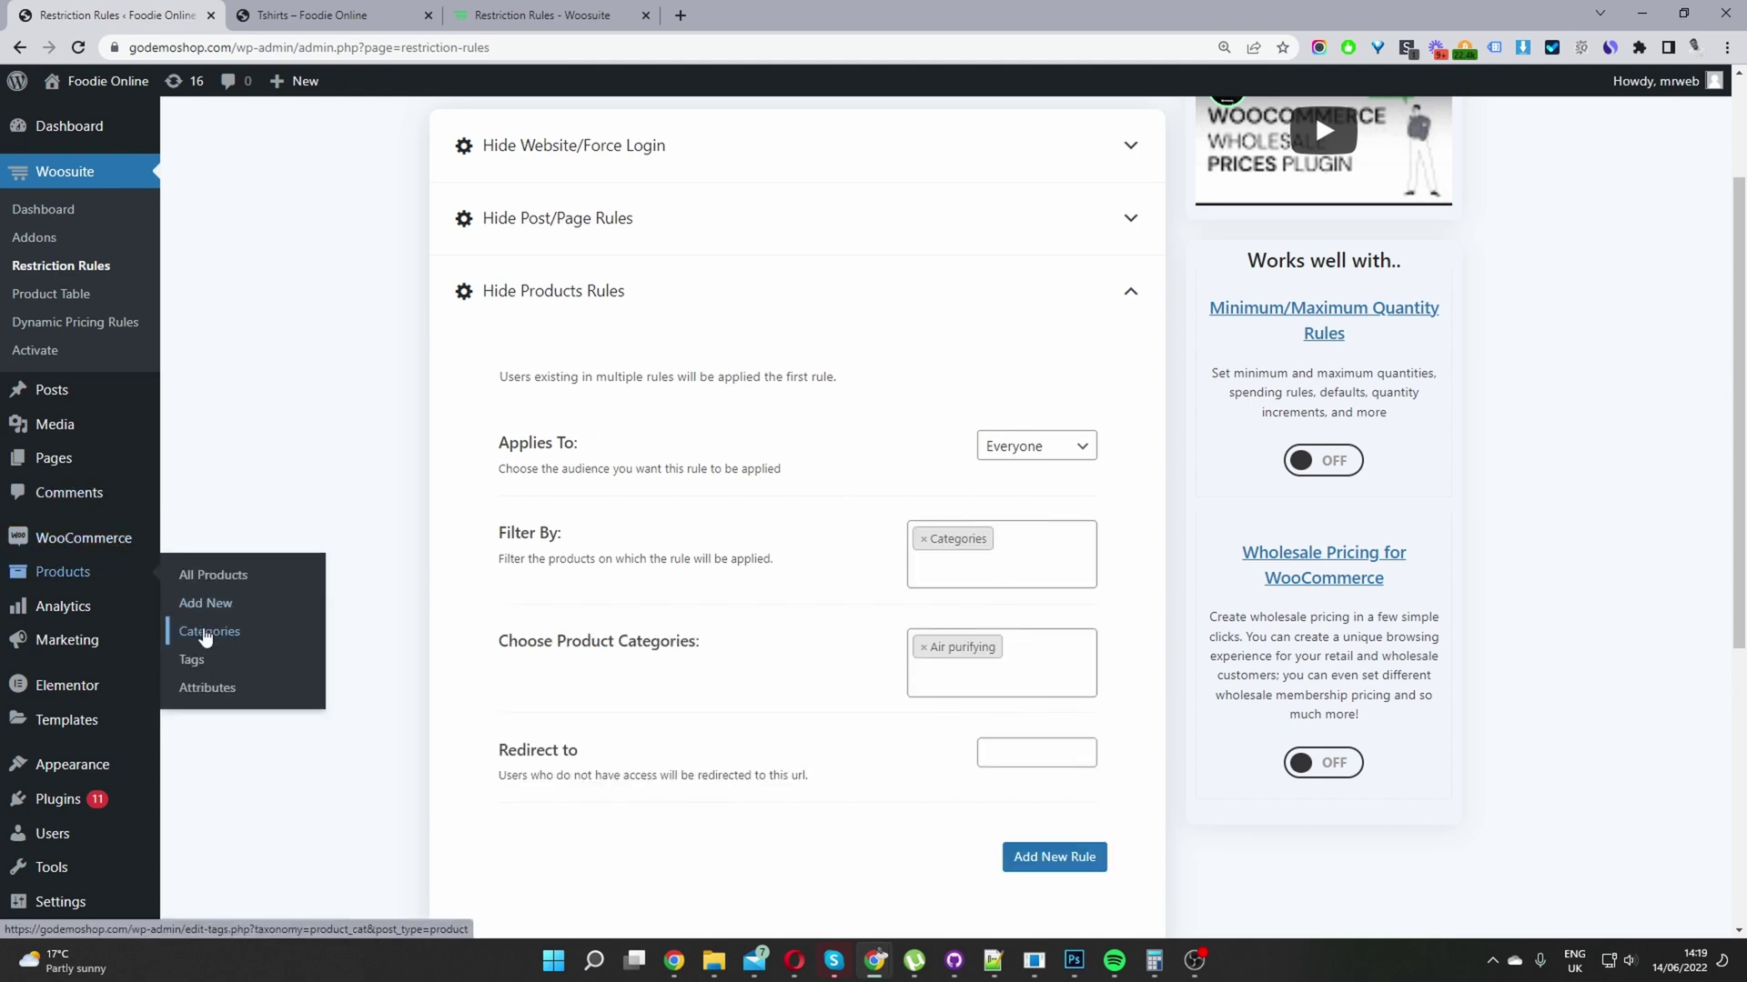
middle_click(193, 631)
key("ctrl+Tab")
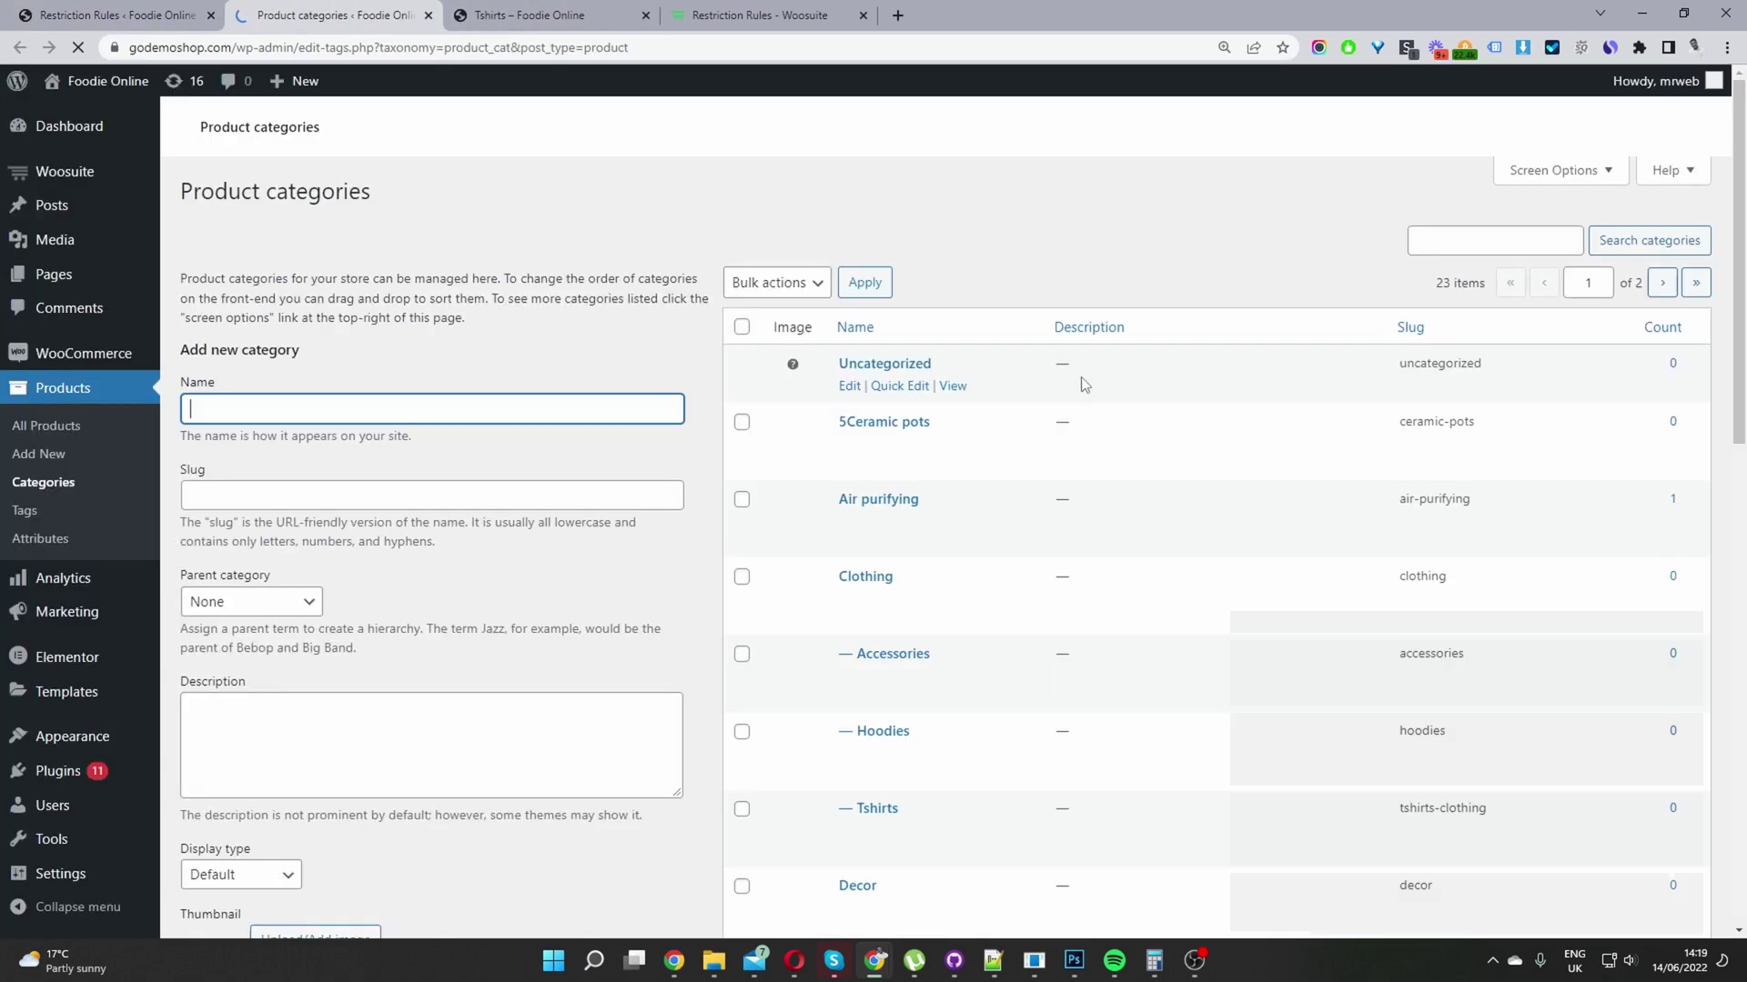
middle_click(937, 531)
key("ctrl+Tab")
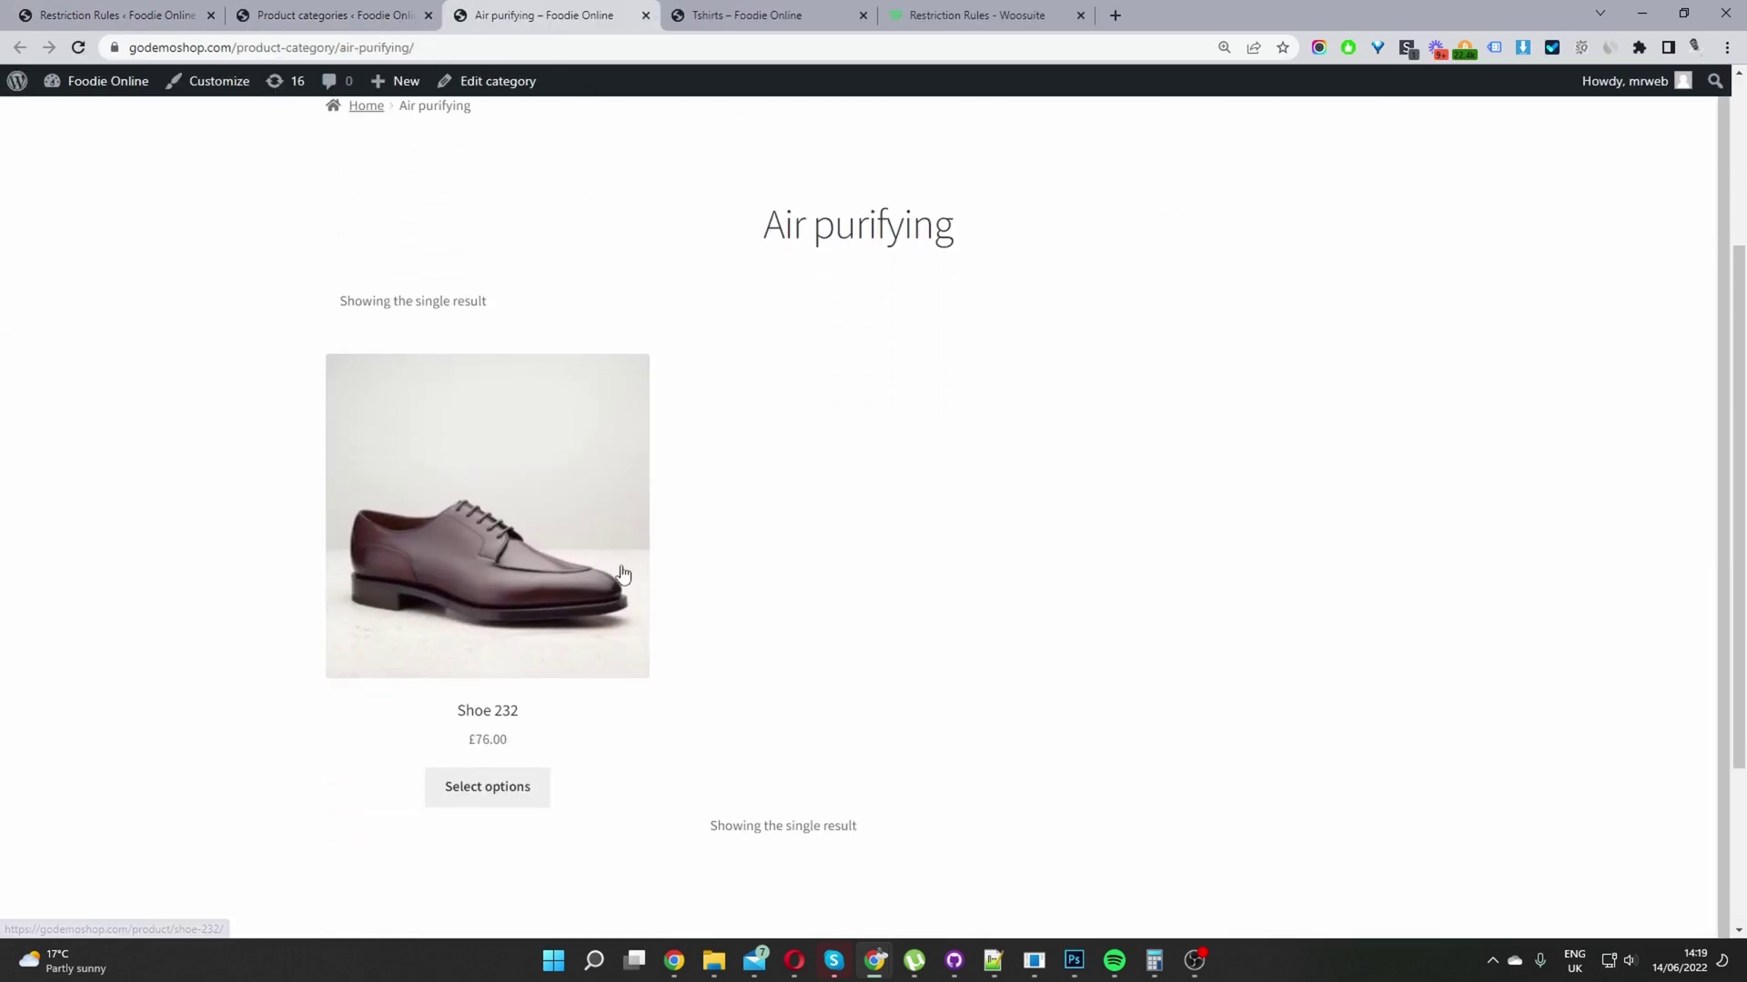
left_click(152, 23)
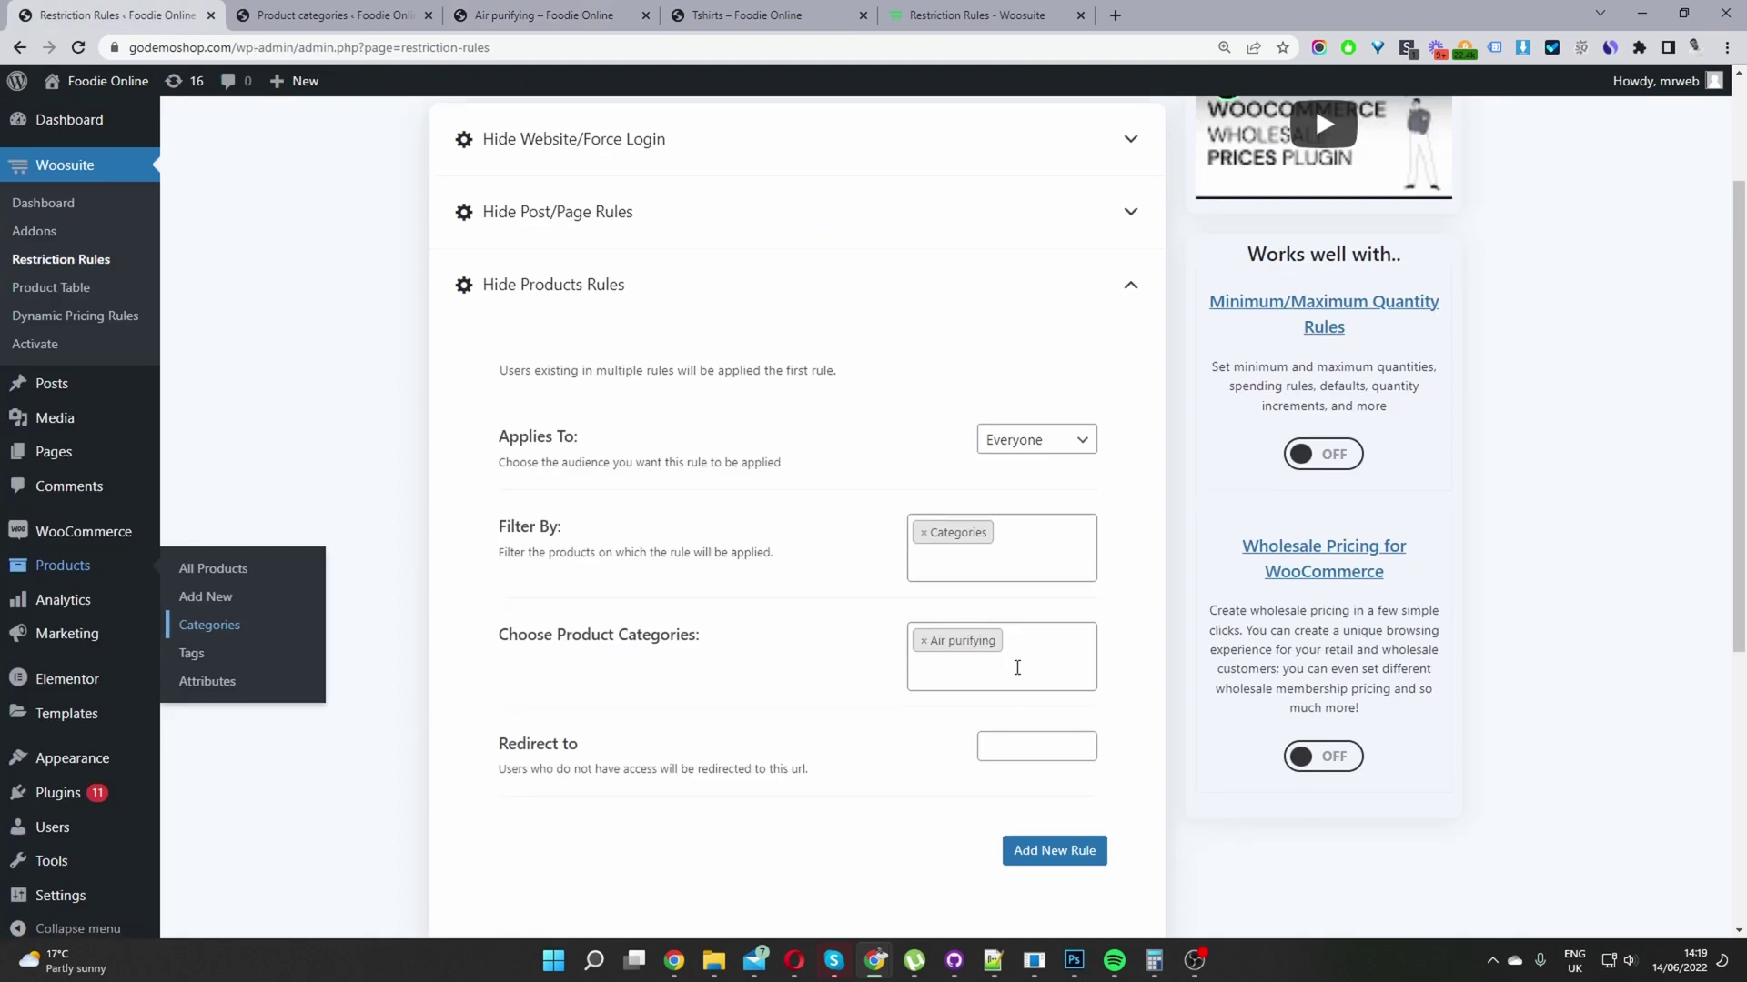
Save the Air purifying Hide Products rule and reload the Air purifying storefront page to test it.
scroll(1017, 668, "down", 2)
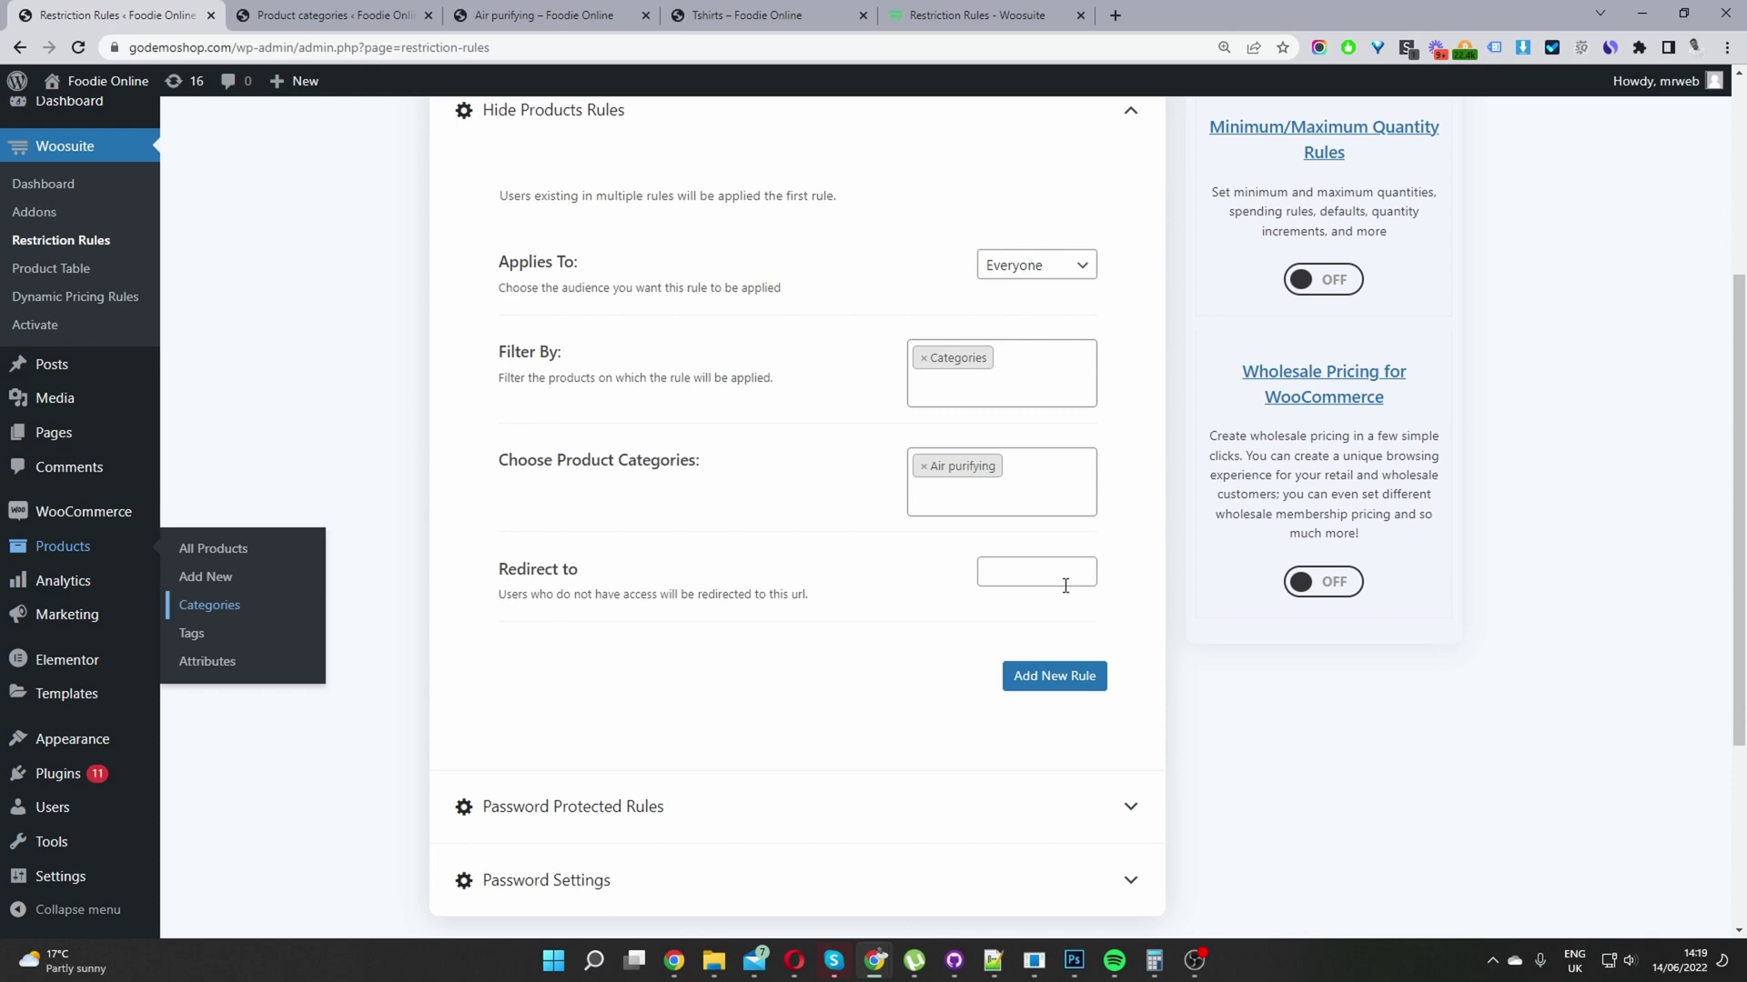
scroll(1065, 587, "up", 4)
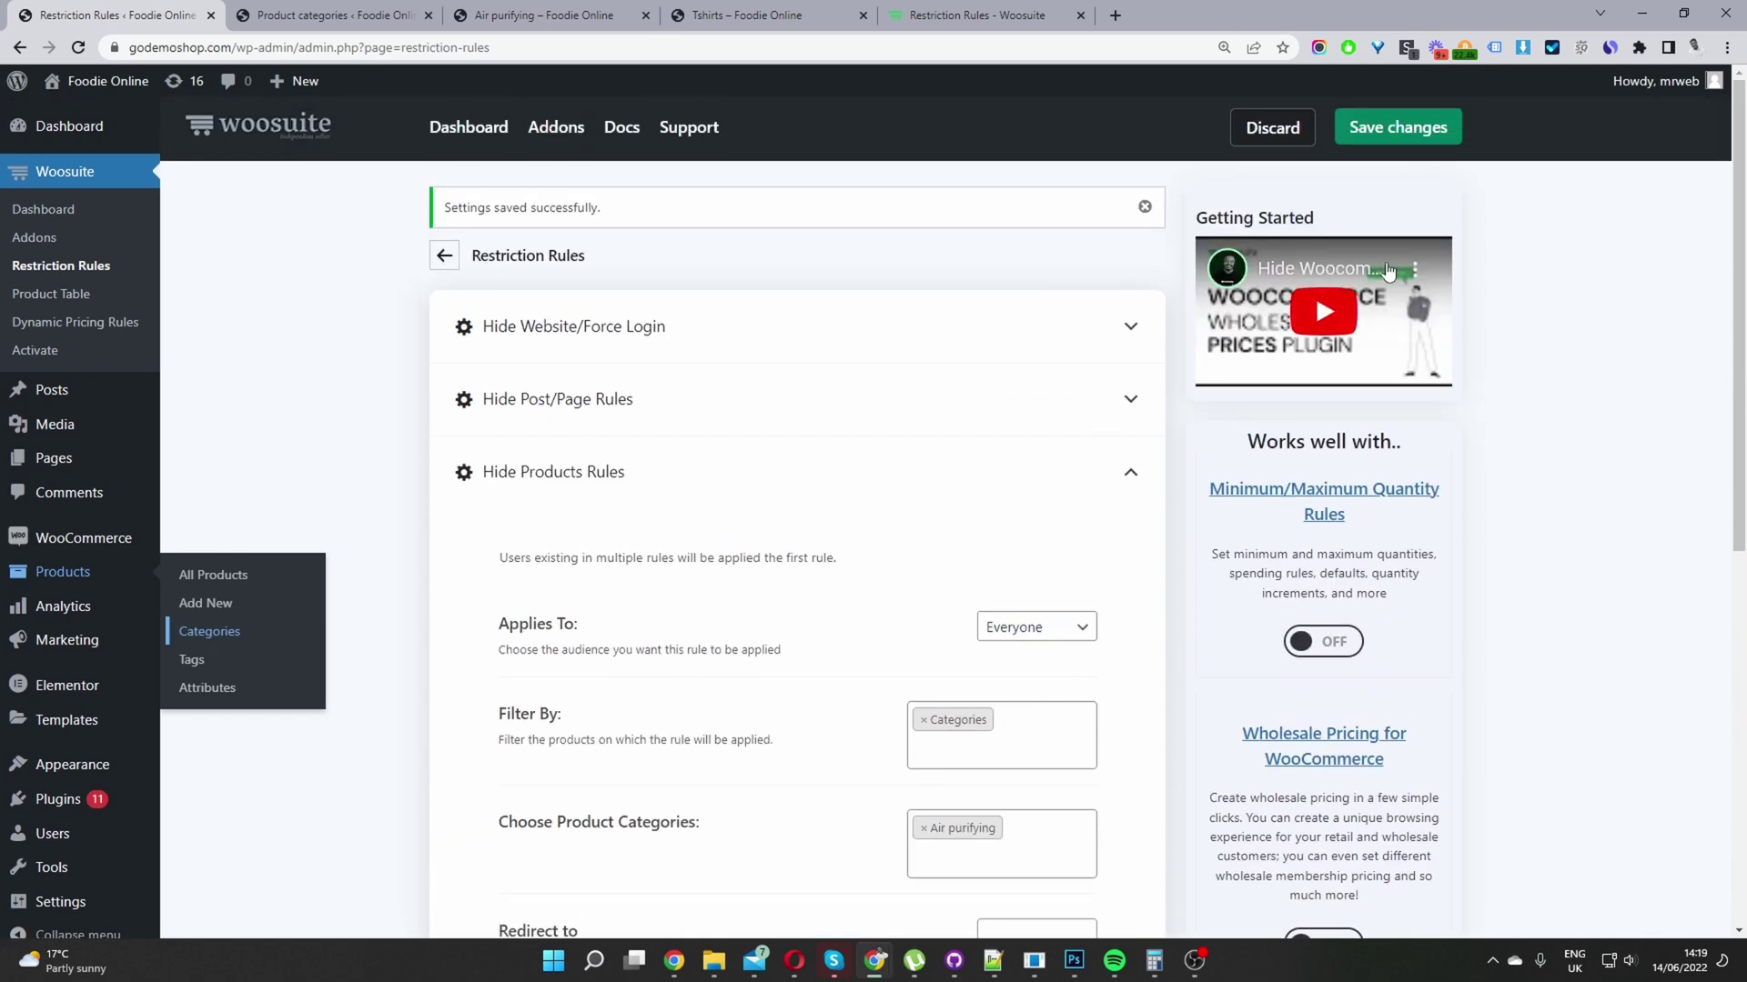
left_click(1402, 146)
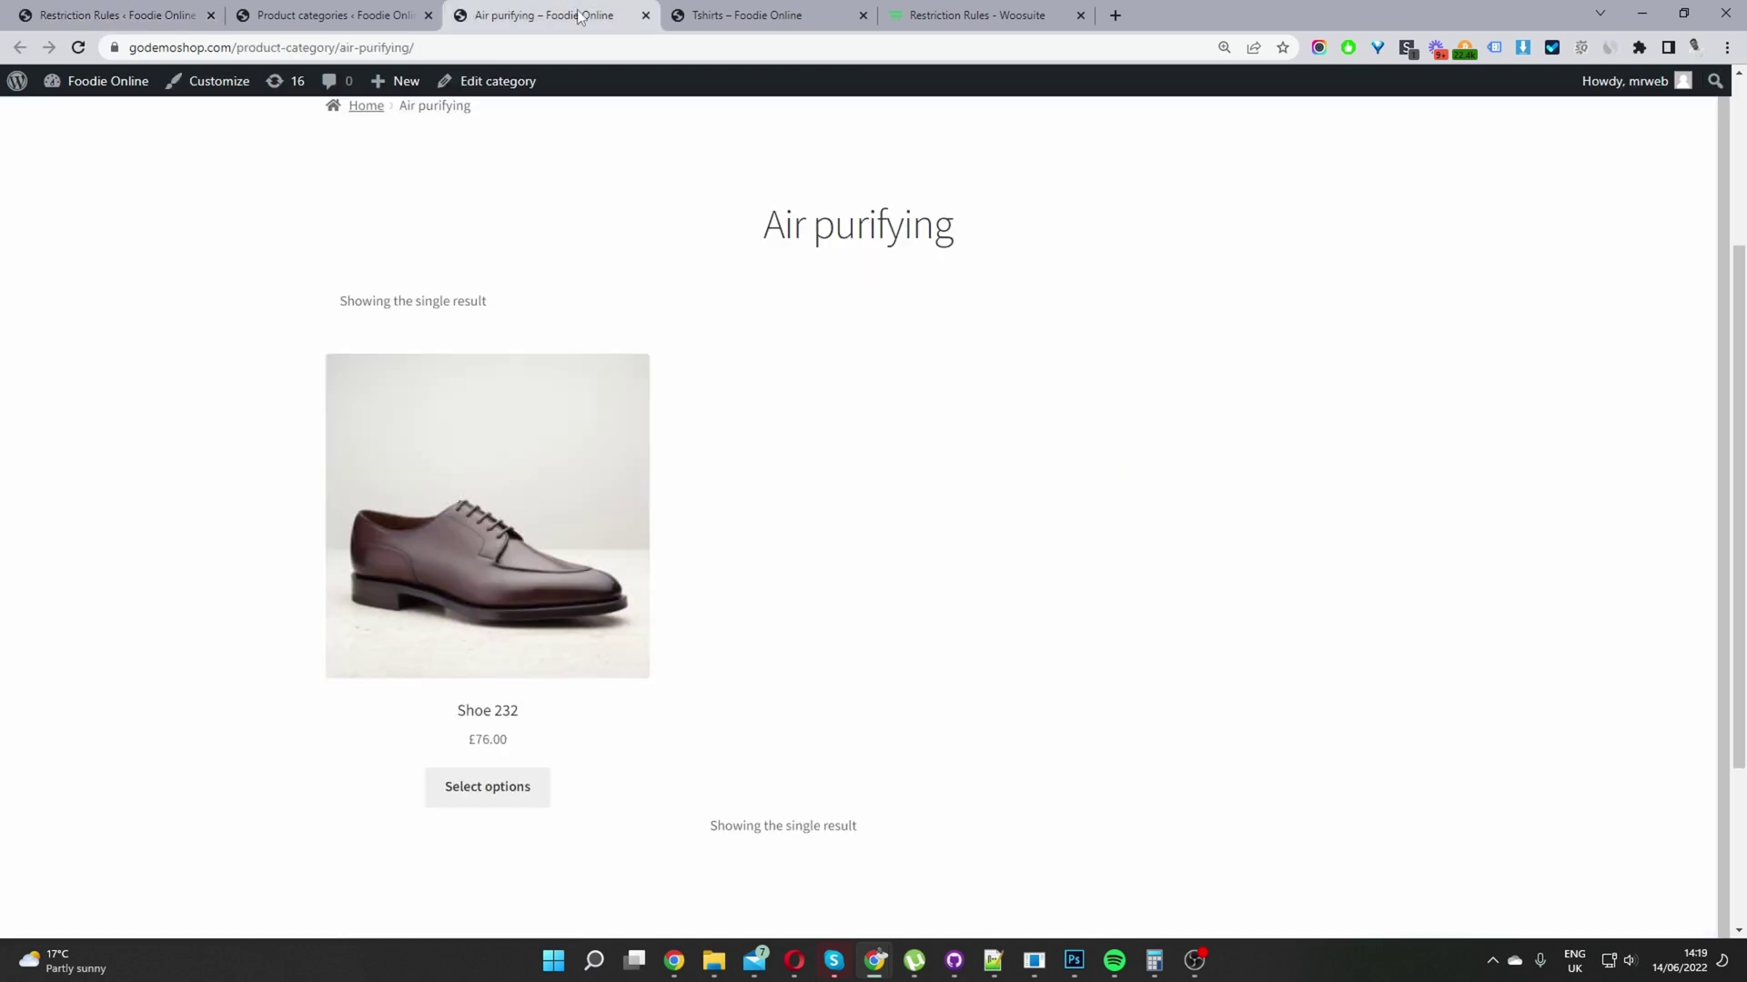
left_click(544, 14)
left_click(78, 47)
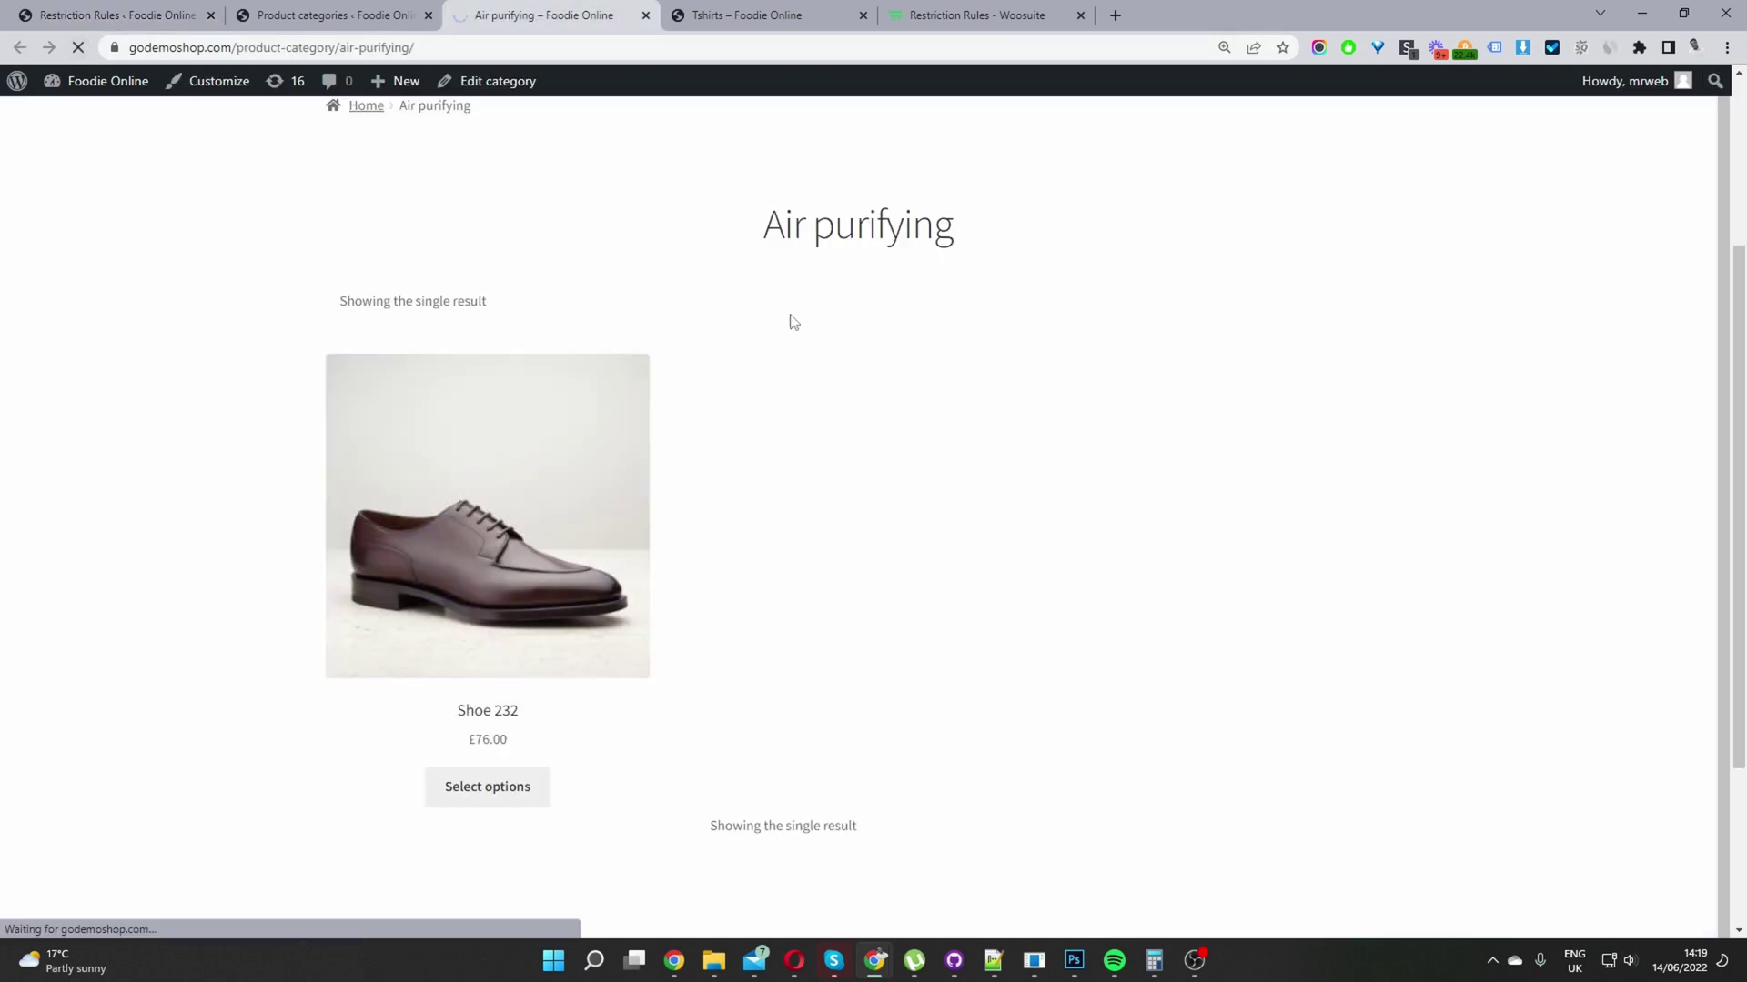
Check that the Air purifying page shows "Oops! That page can’t be found." and return to the settings.
left_click_drag(843, 227, 345, 224)
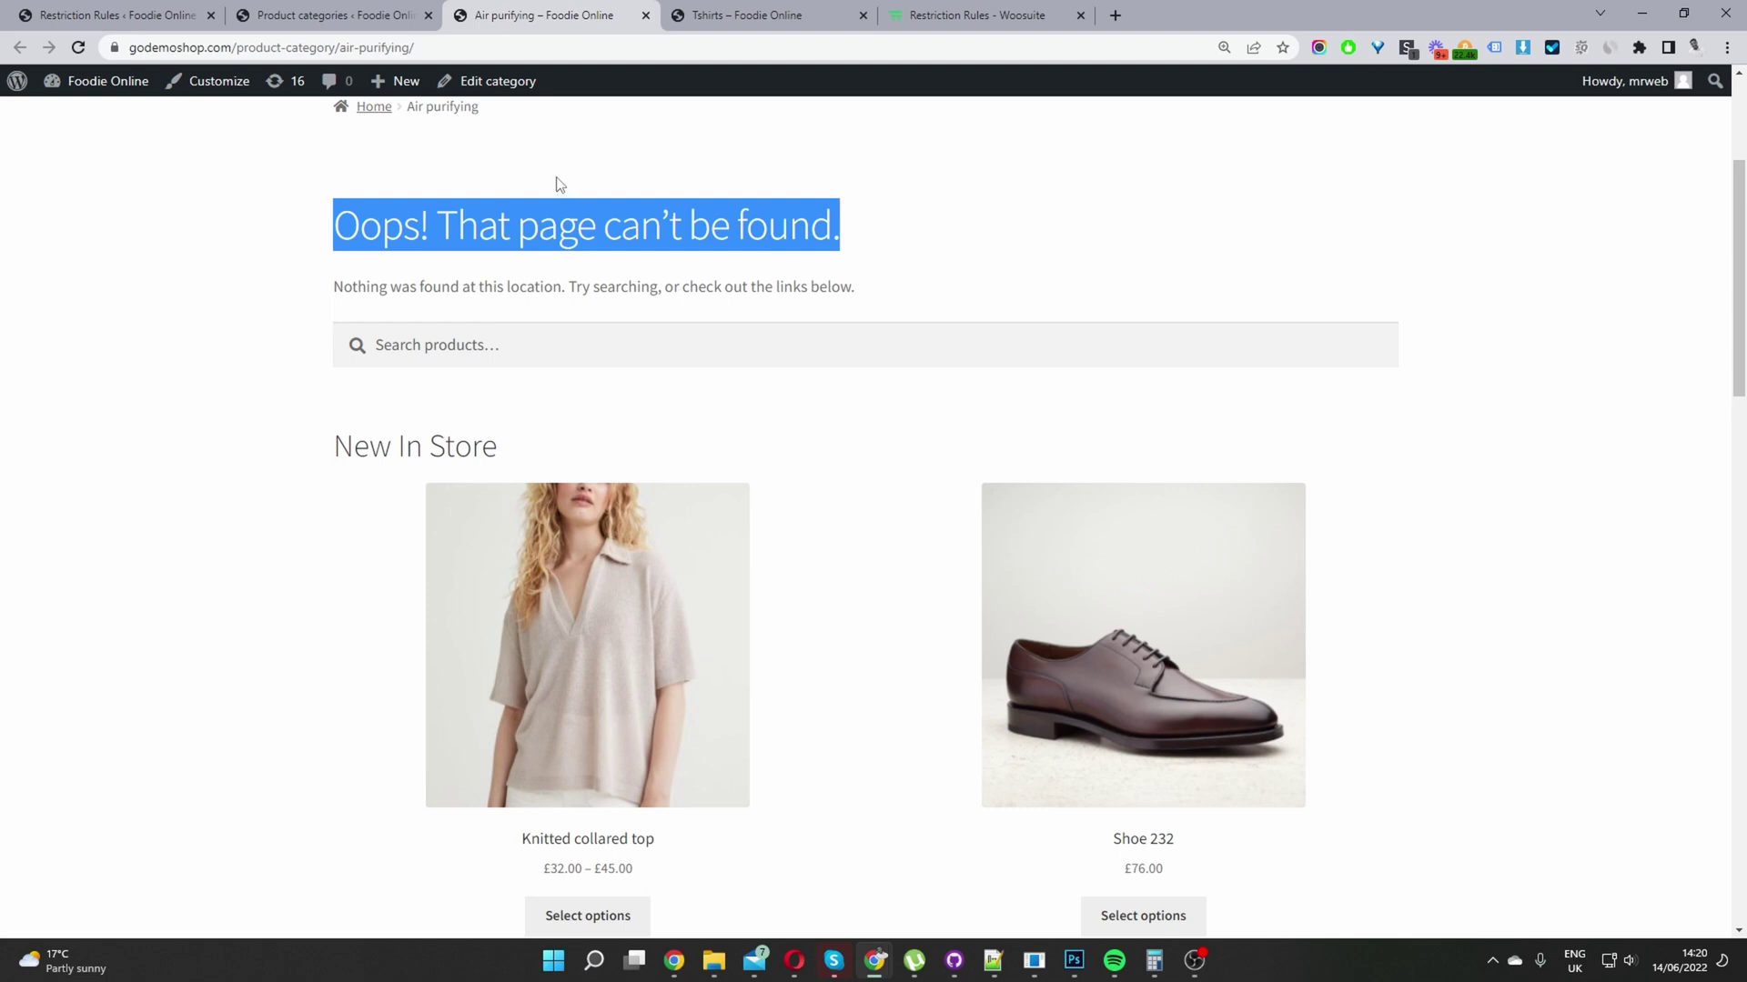
mouse_move(400, 85)
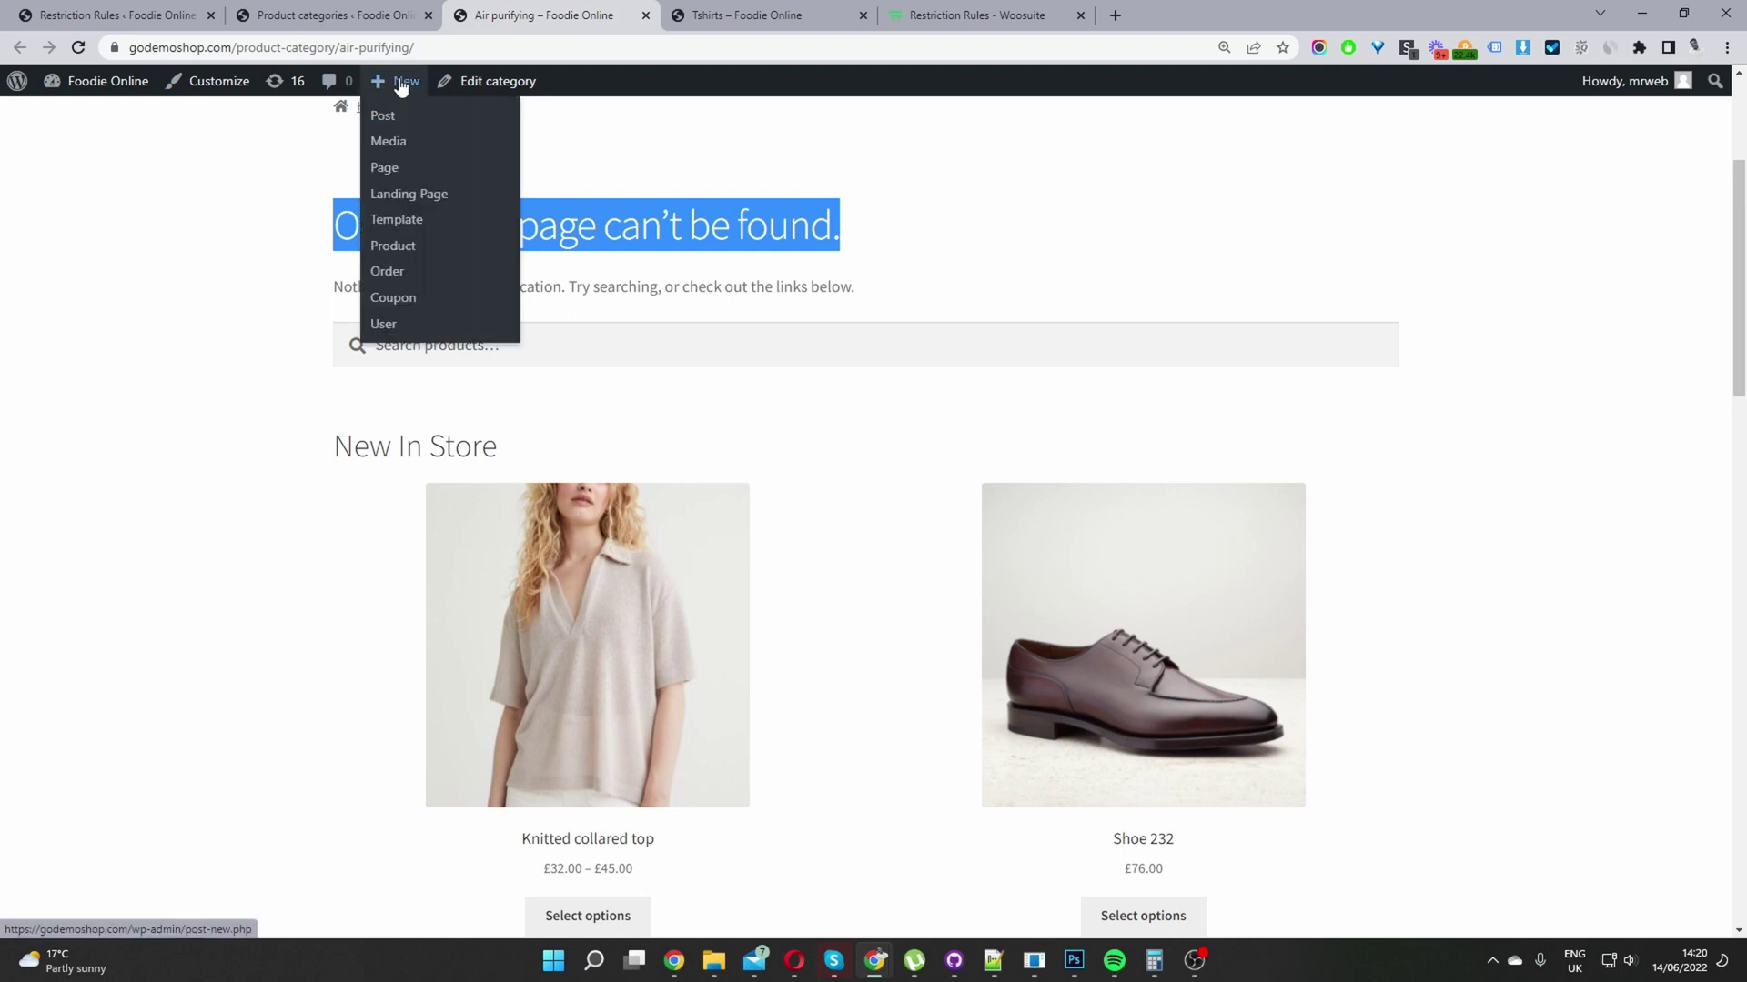
left_click(303, 13)
left_click(114, 15)
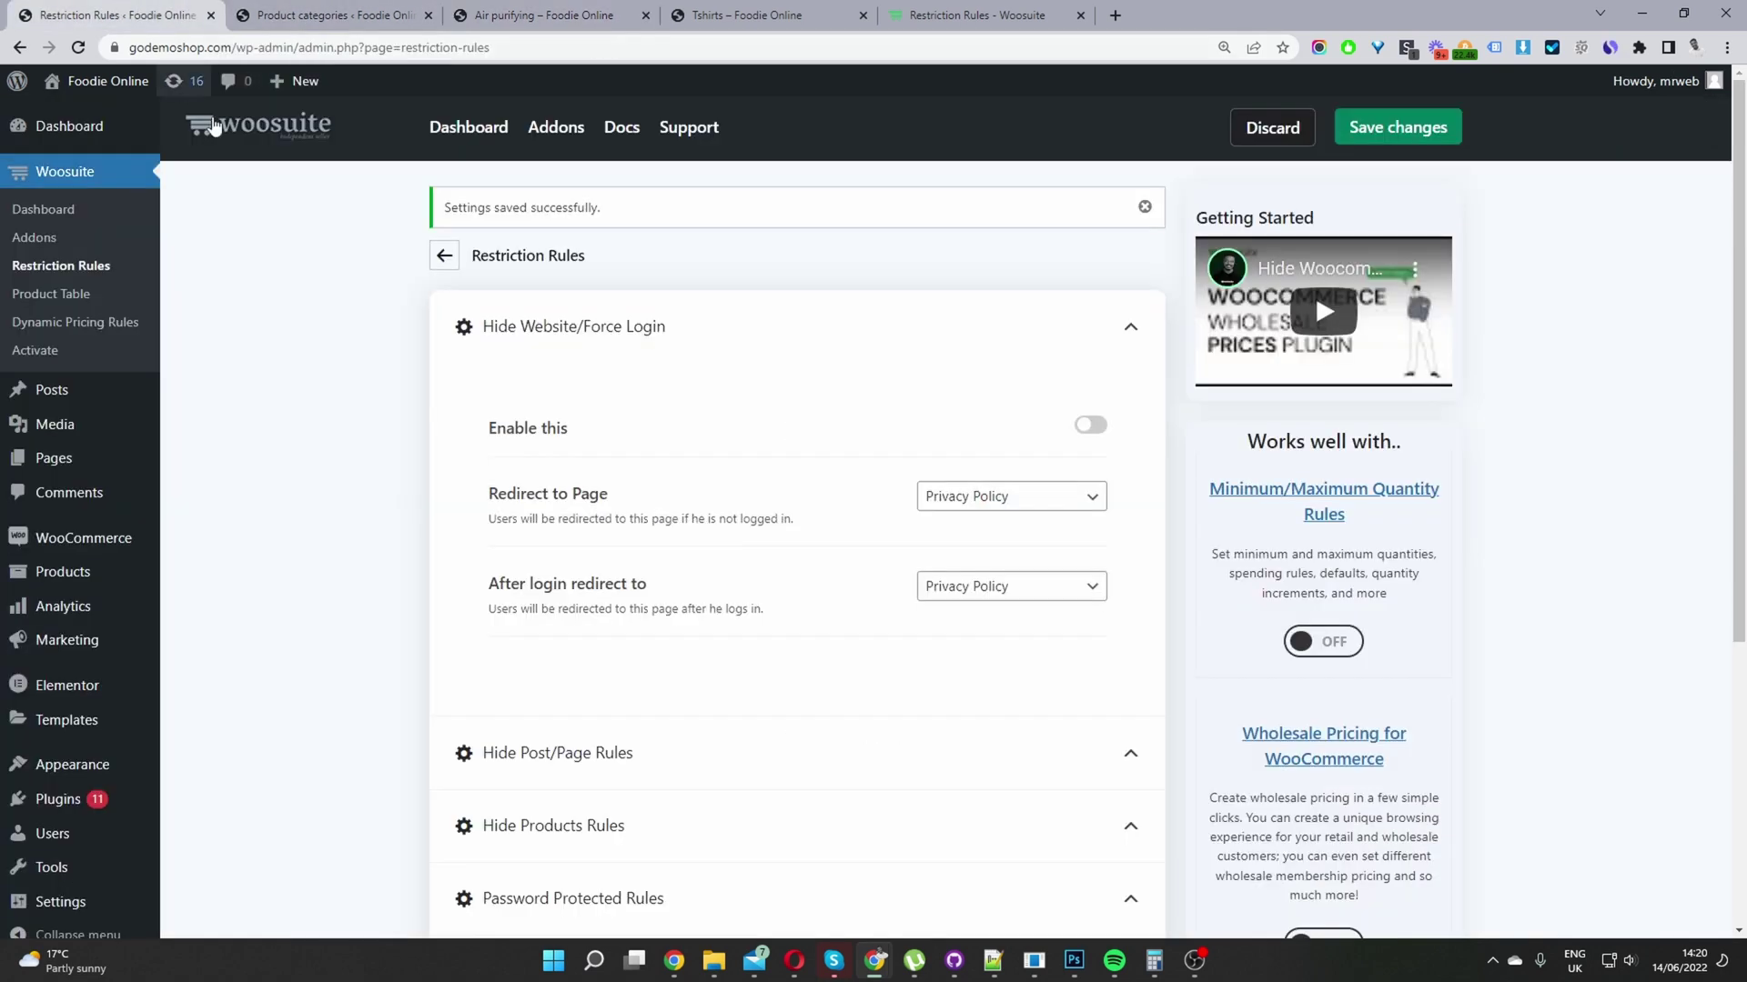
Expand the Hide Products form and copy the Tshirts category page address.
scroll(813, 437, "down", 3)
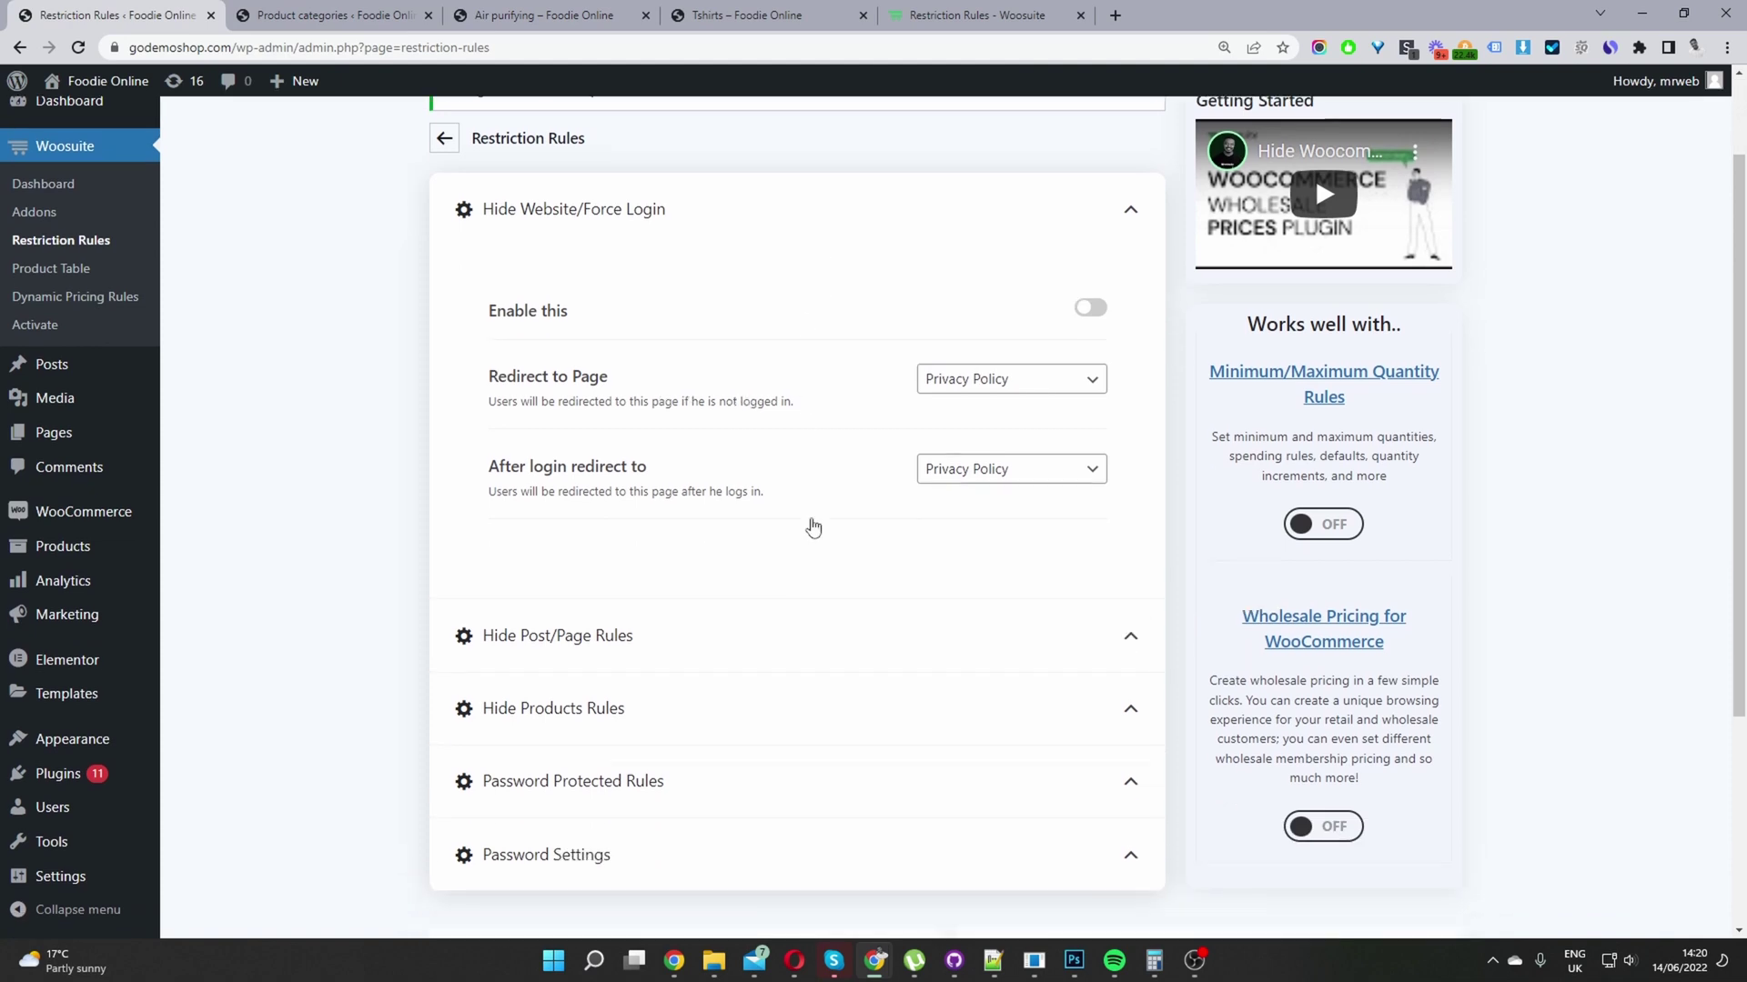
left_click(557, 571)
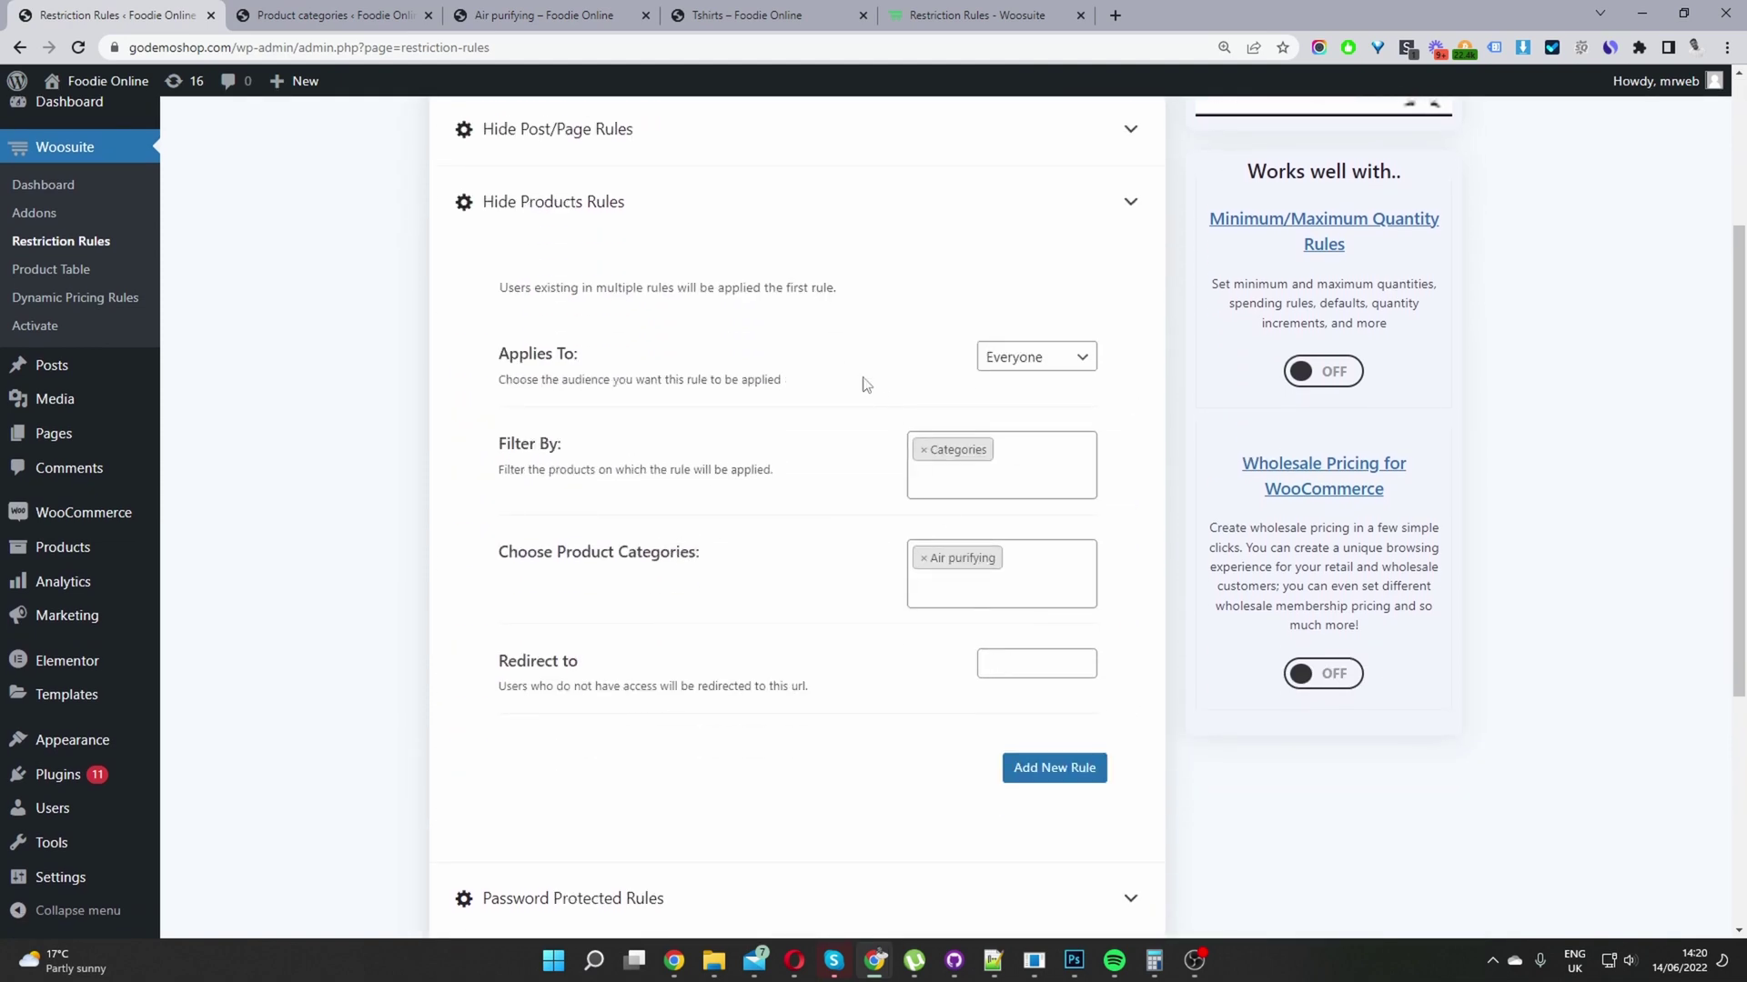
left_click(715, 11)
left_click_drag(387, 48, 100, 70)
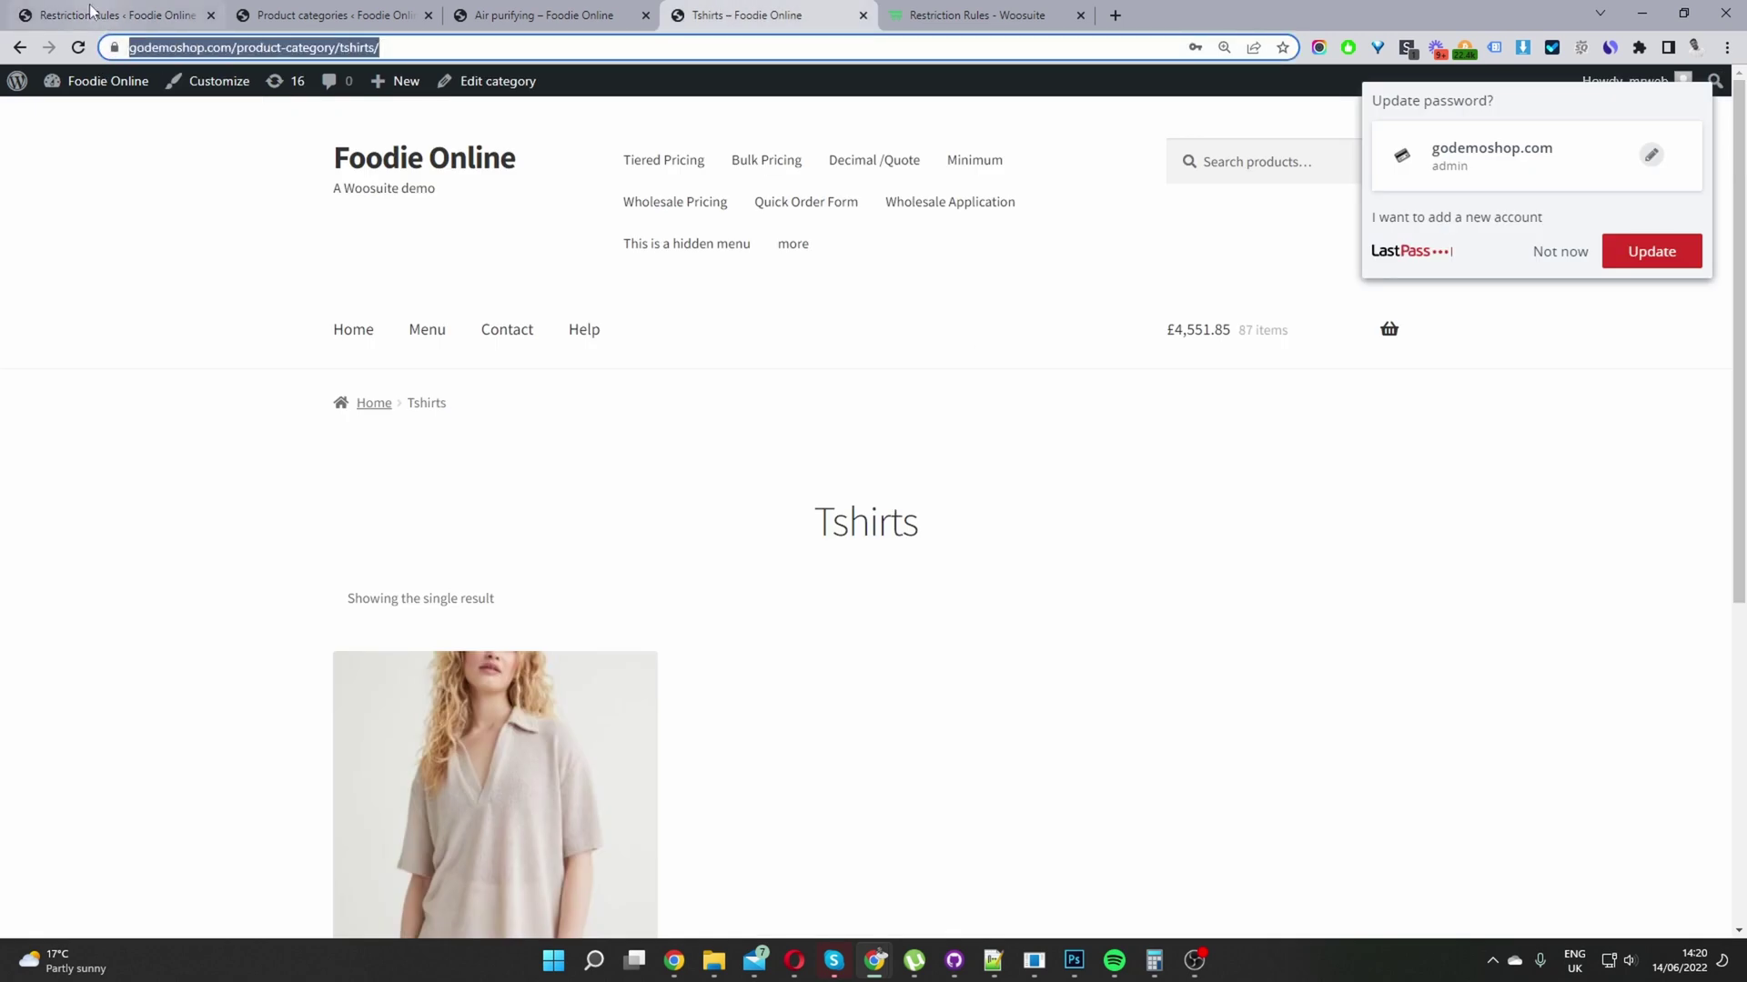
left_click(100, 15)
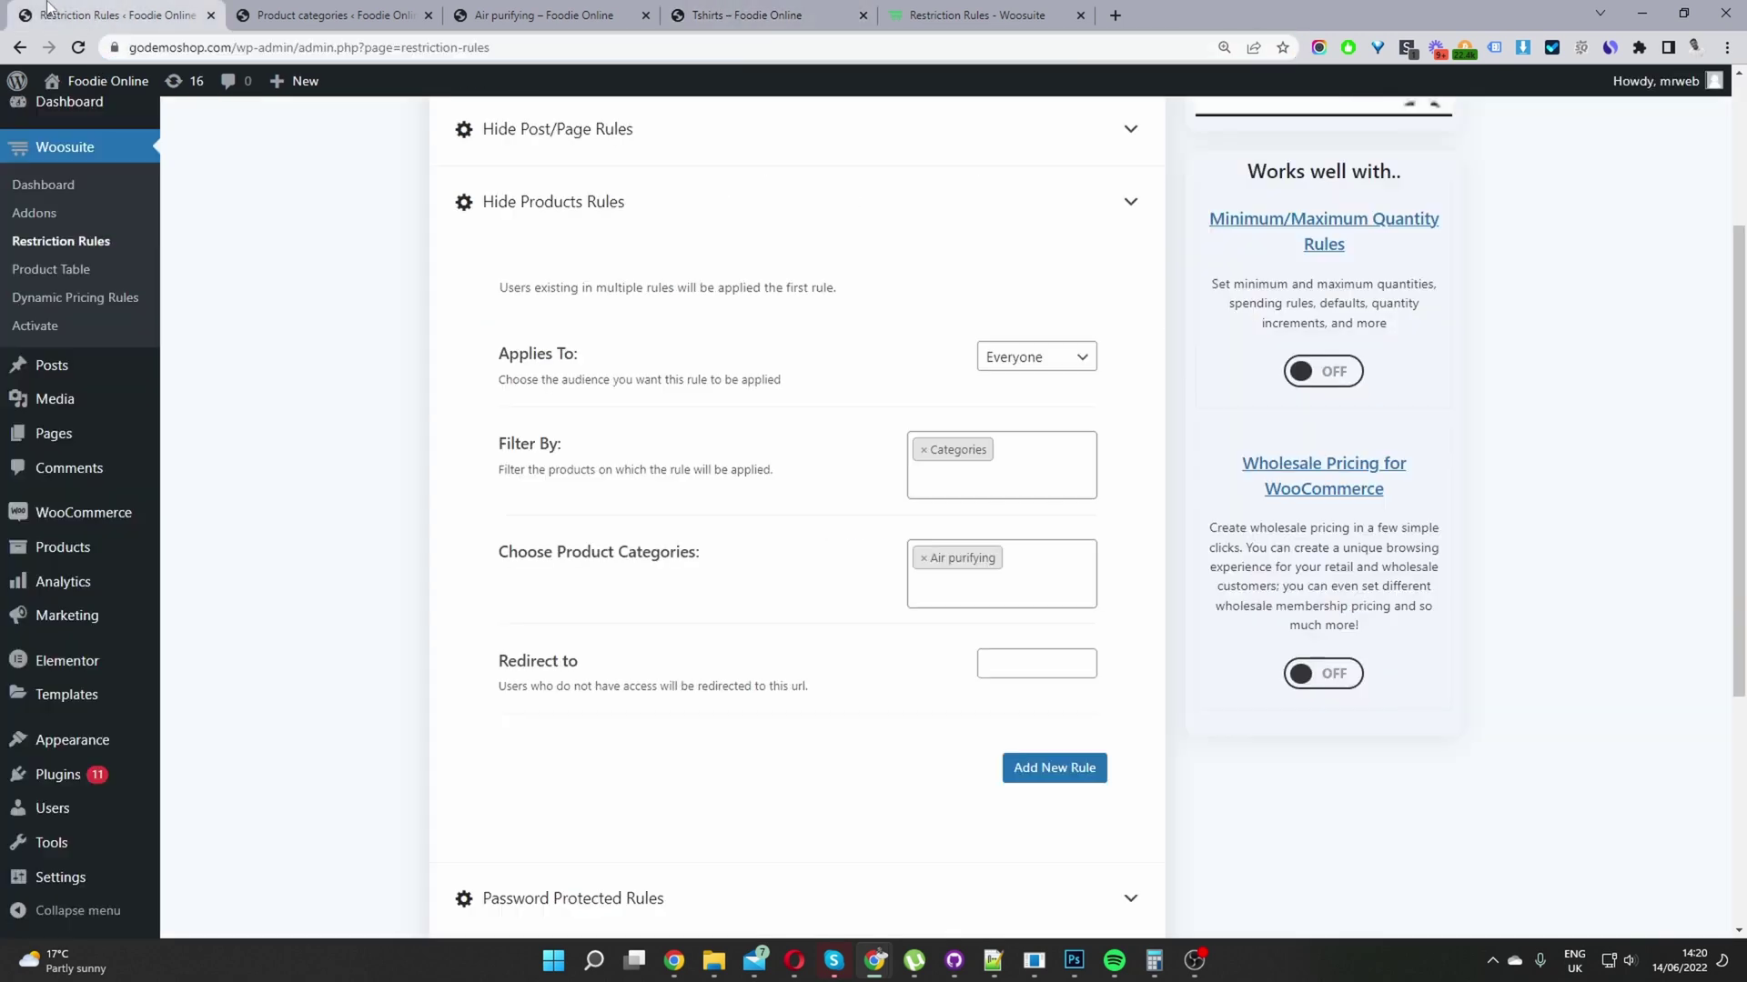
Paste the Tshirts address as the rule's redirect destination and save the Hide Products rule.
left_click(1009, 651)
key("ctrl+v")
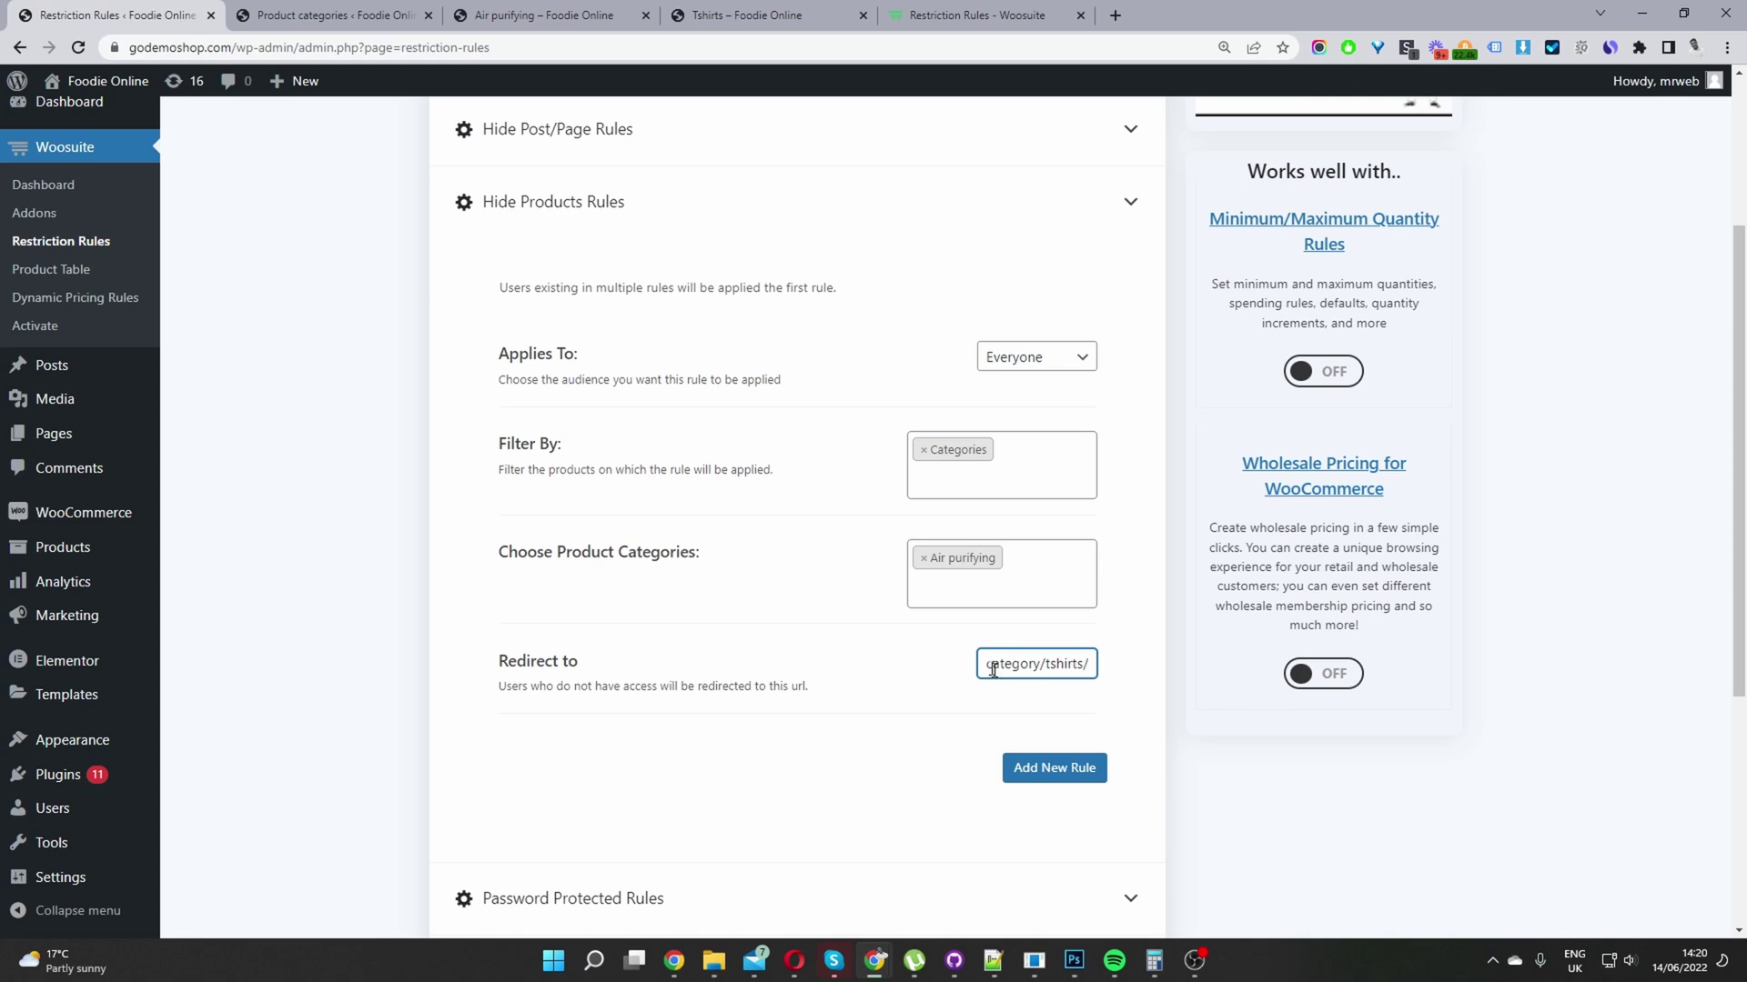
key("Return")
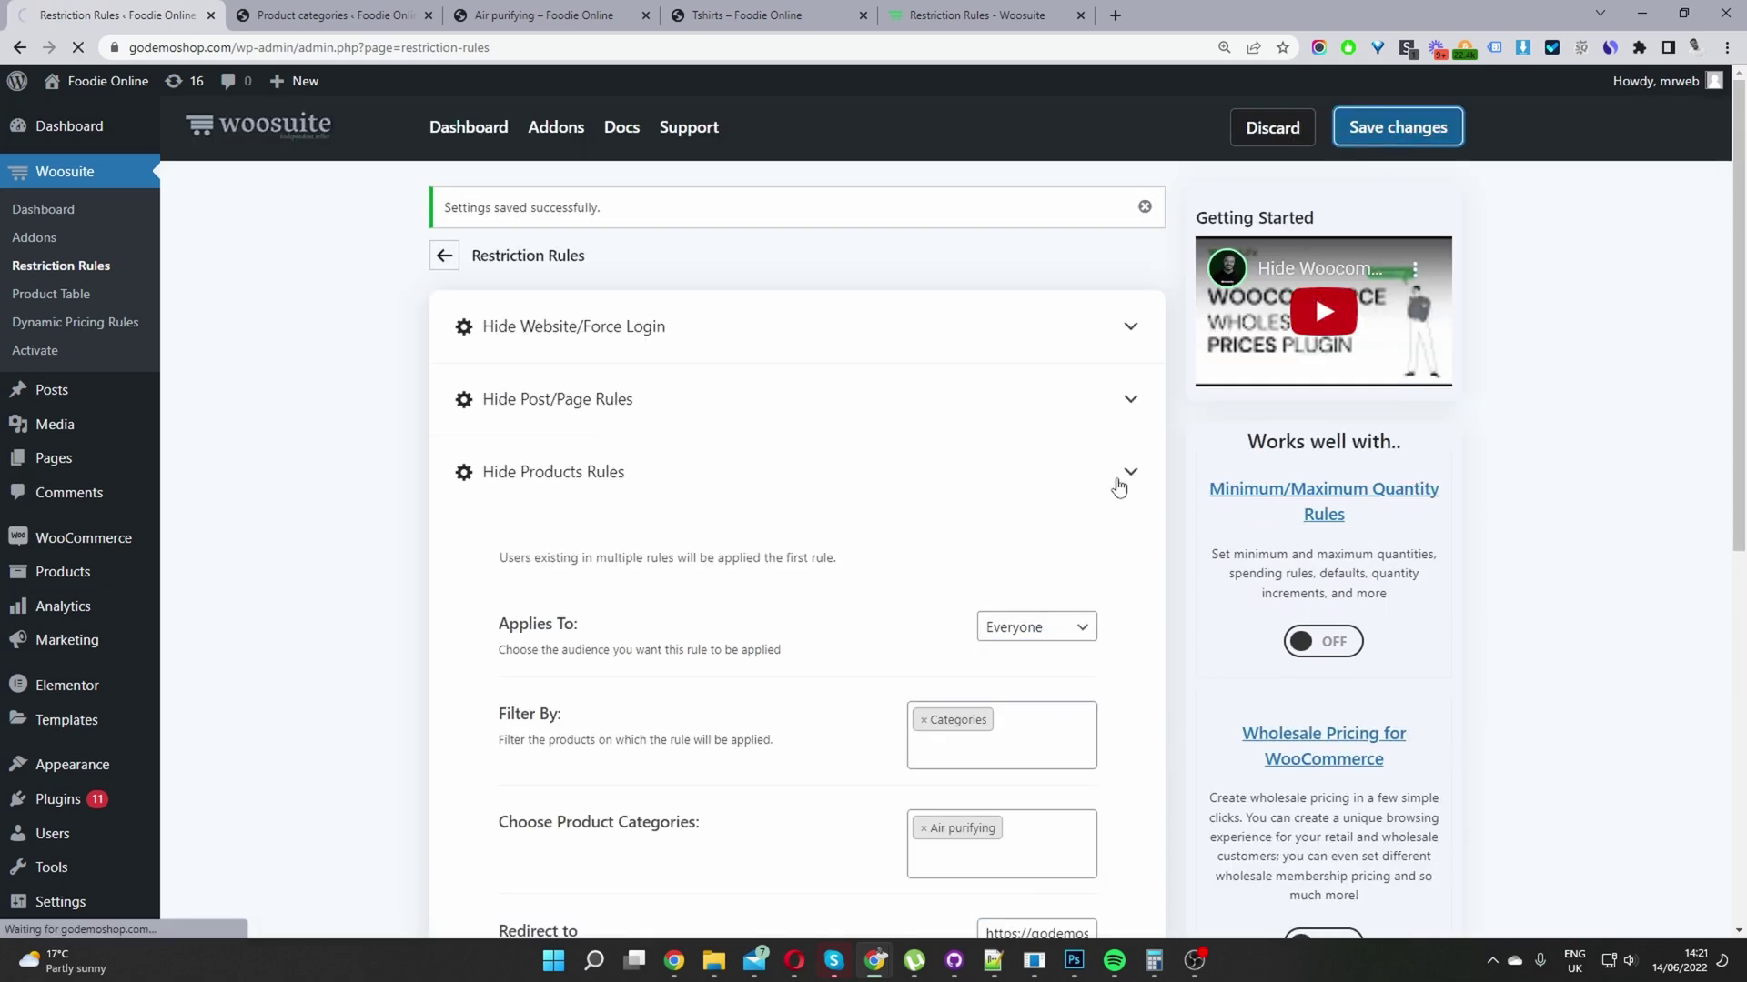
left_click(545, 15)
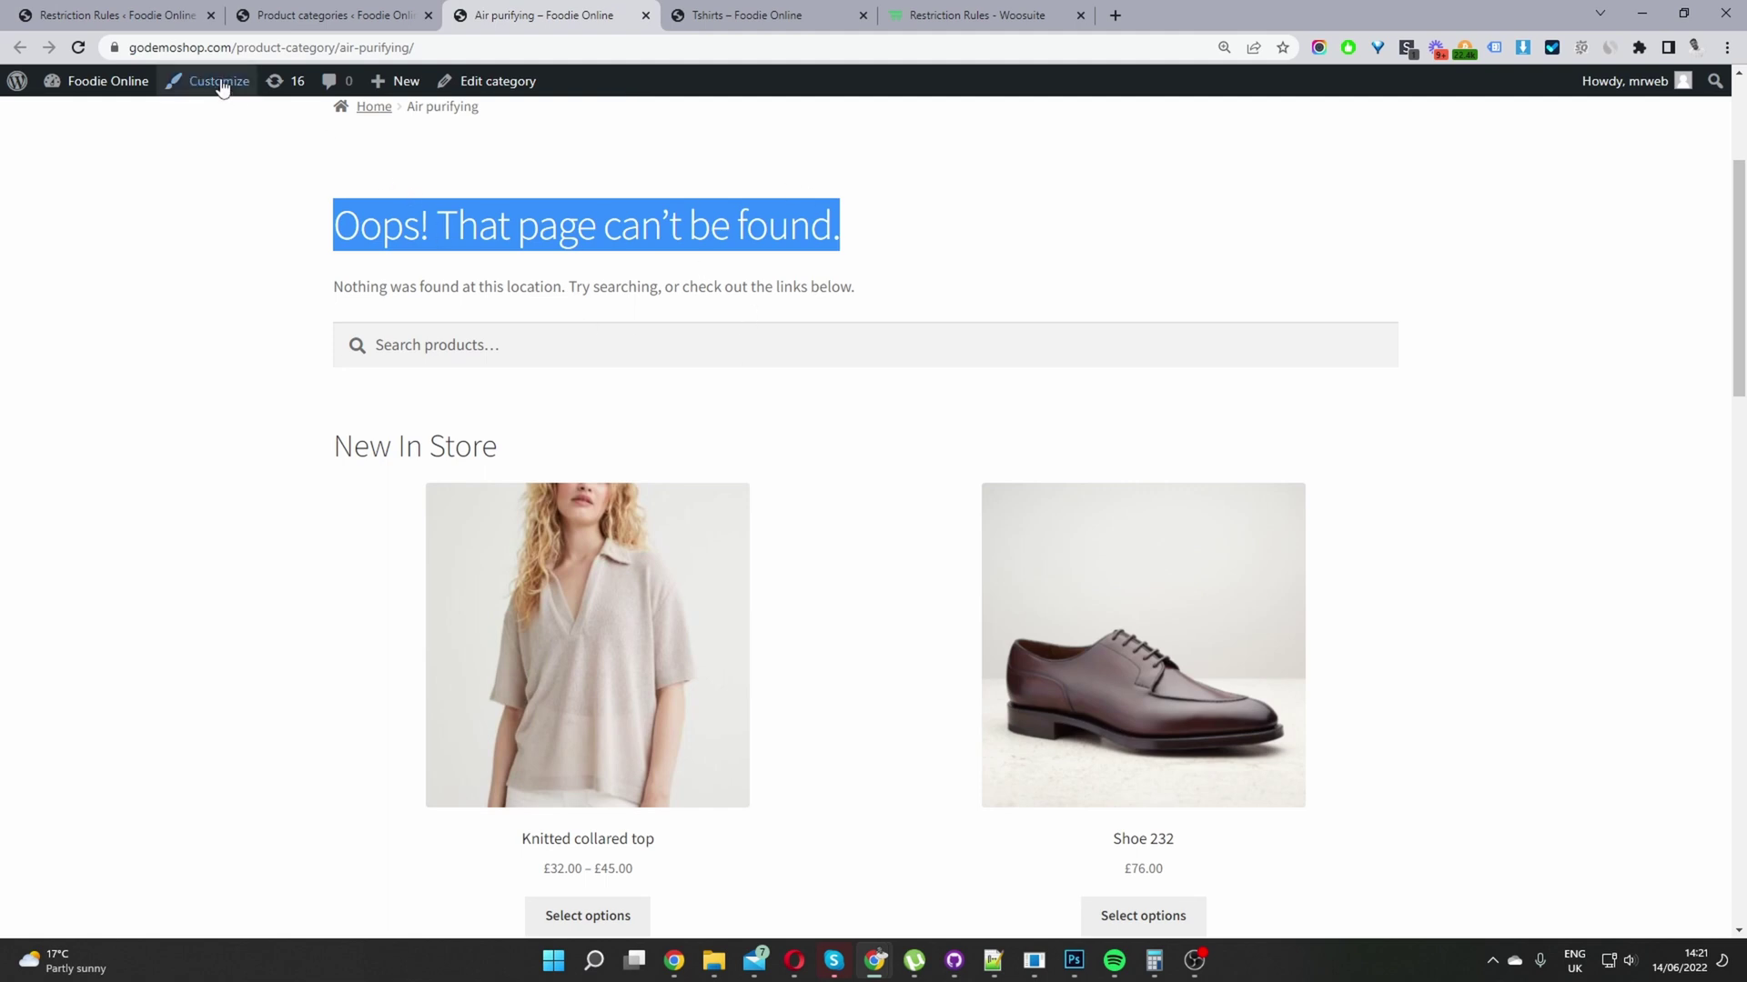
Reload the Air purifying page and confirm it lands on the password-protected Tshirts category.
left_click(78, 47)
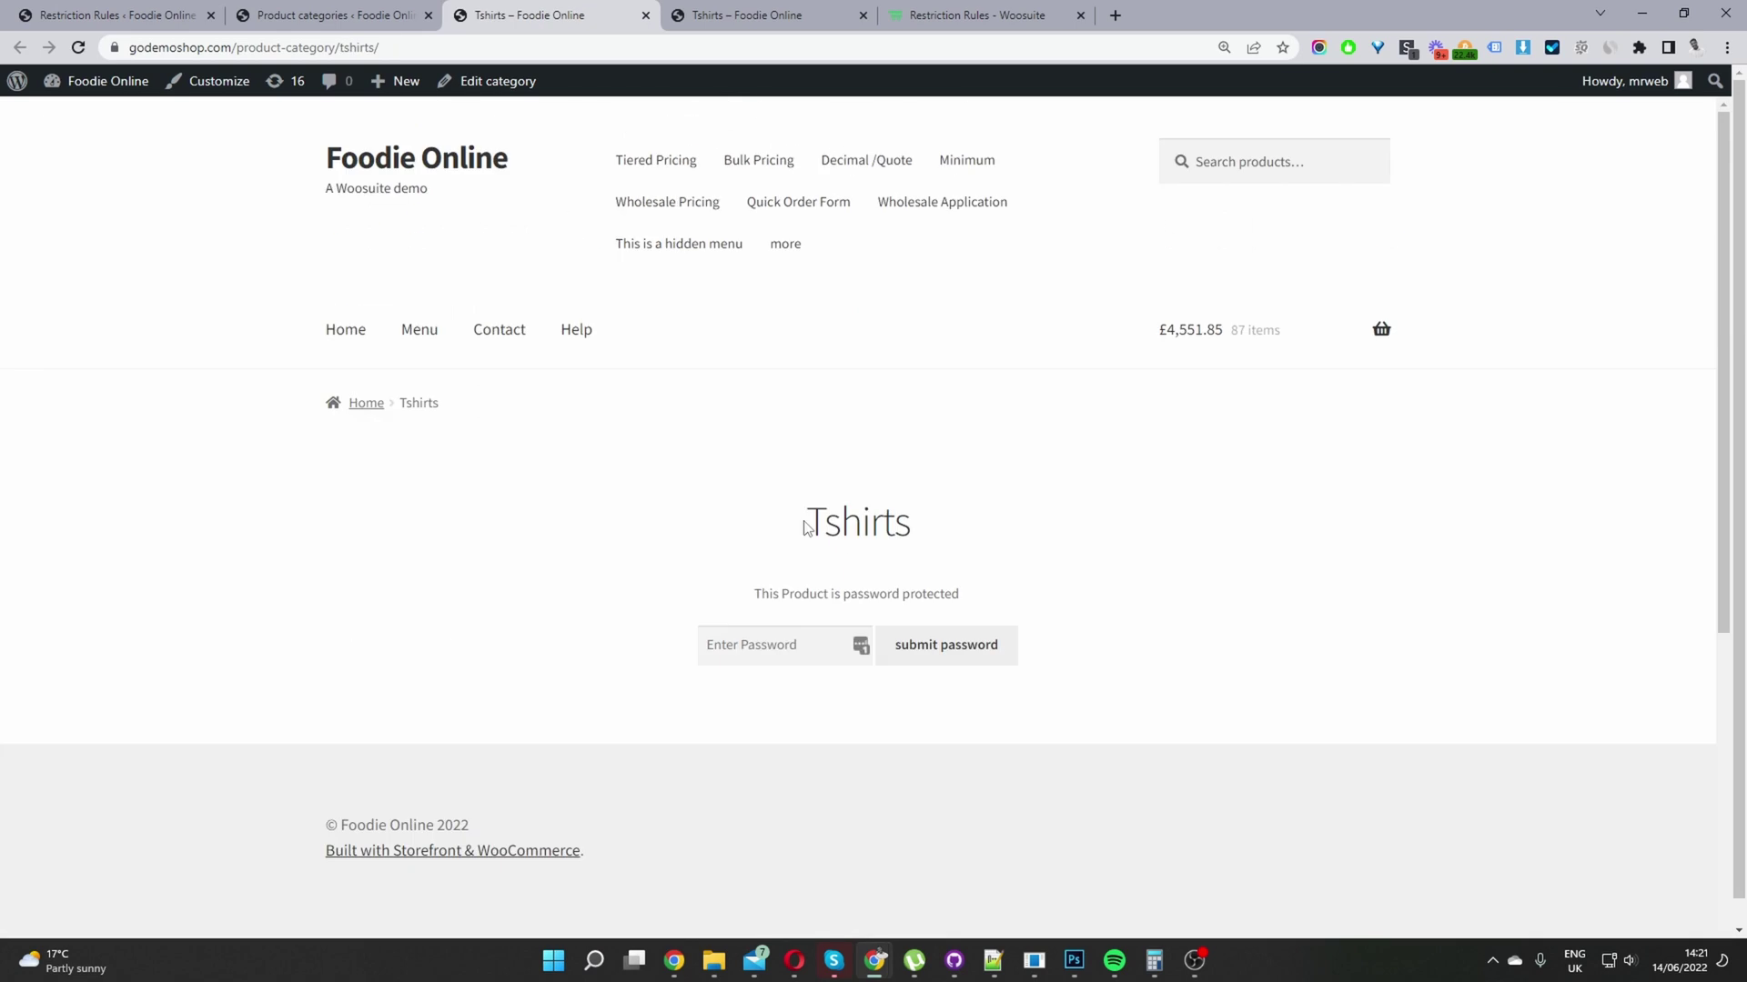
left_click_drag(787, 518, 944, 511)
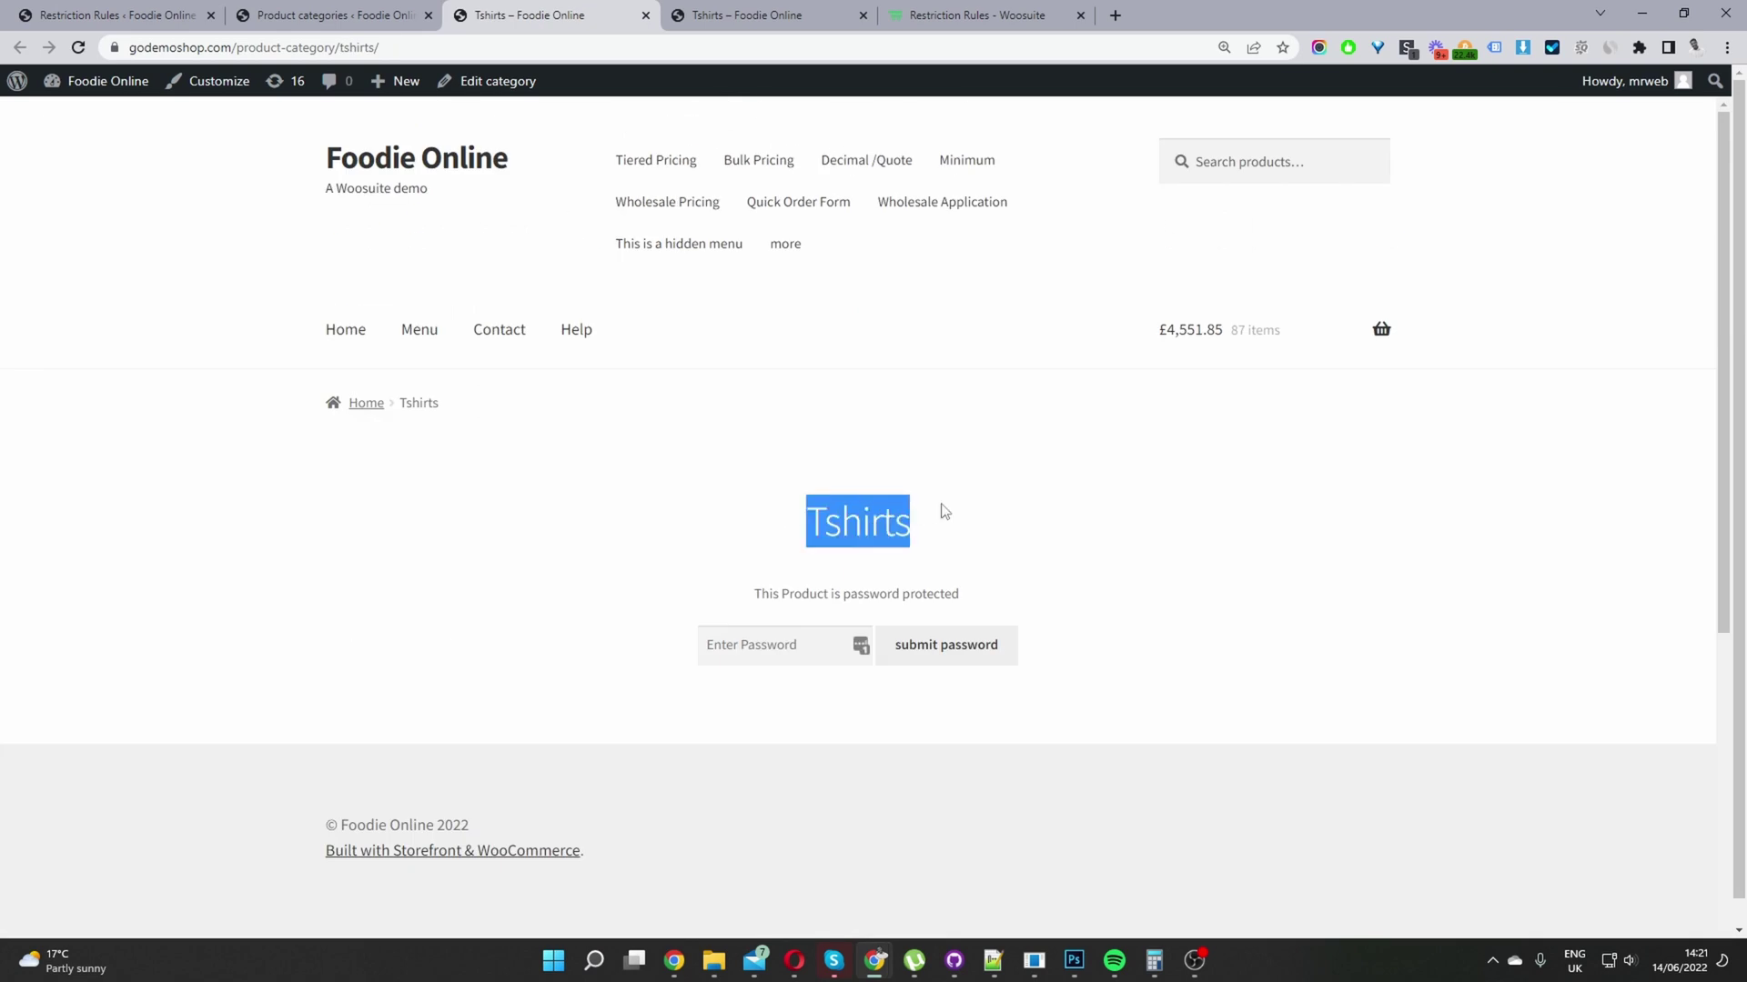
left_click(981, 585)
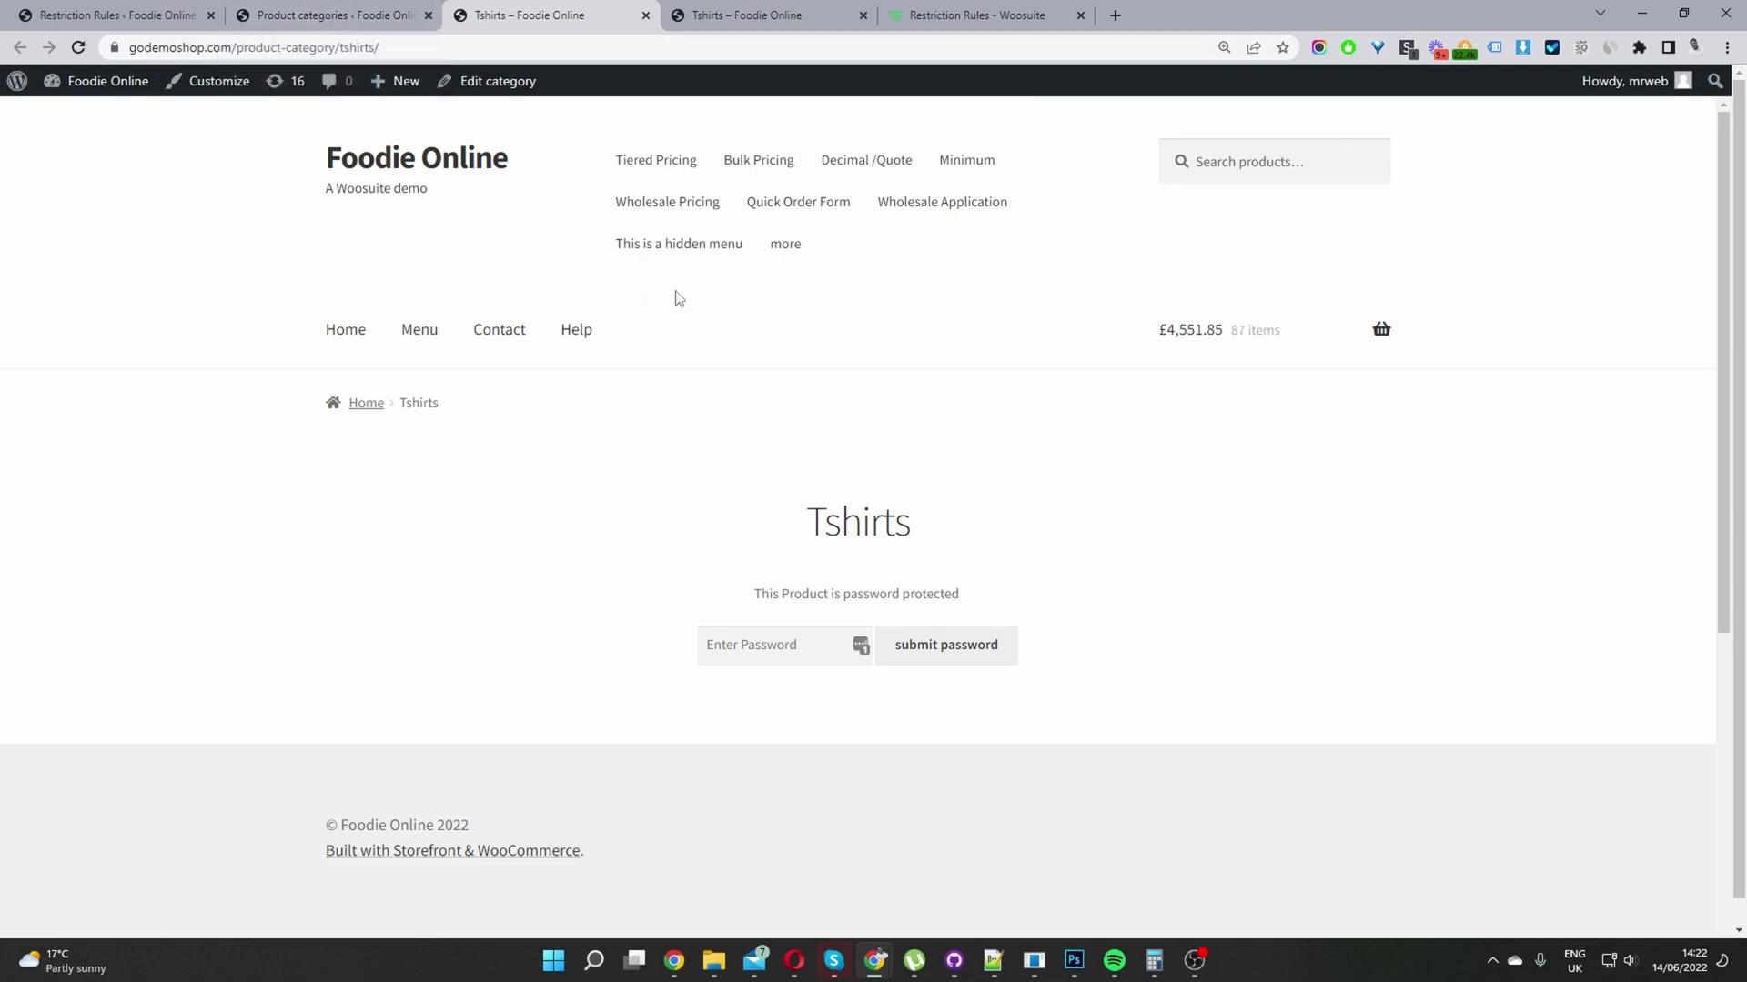
Open the Appearance > Menus admin page in a new tab.
mouse_move(114, 80)
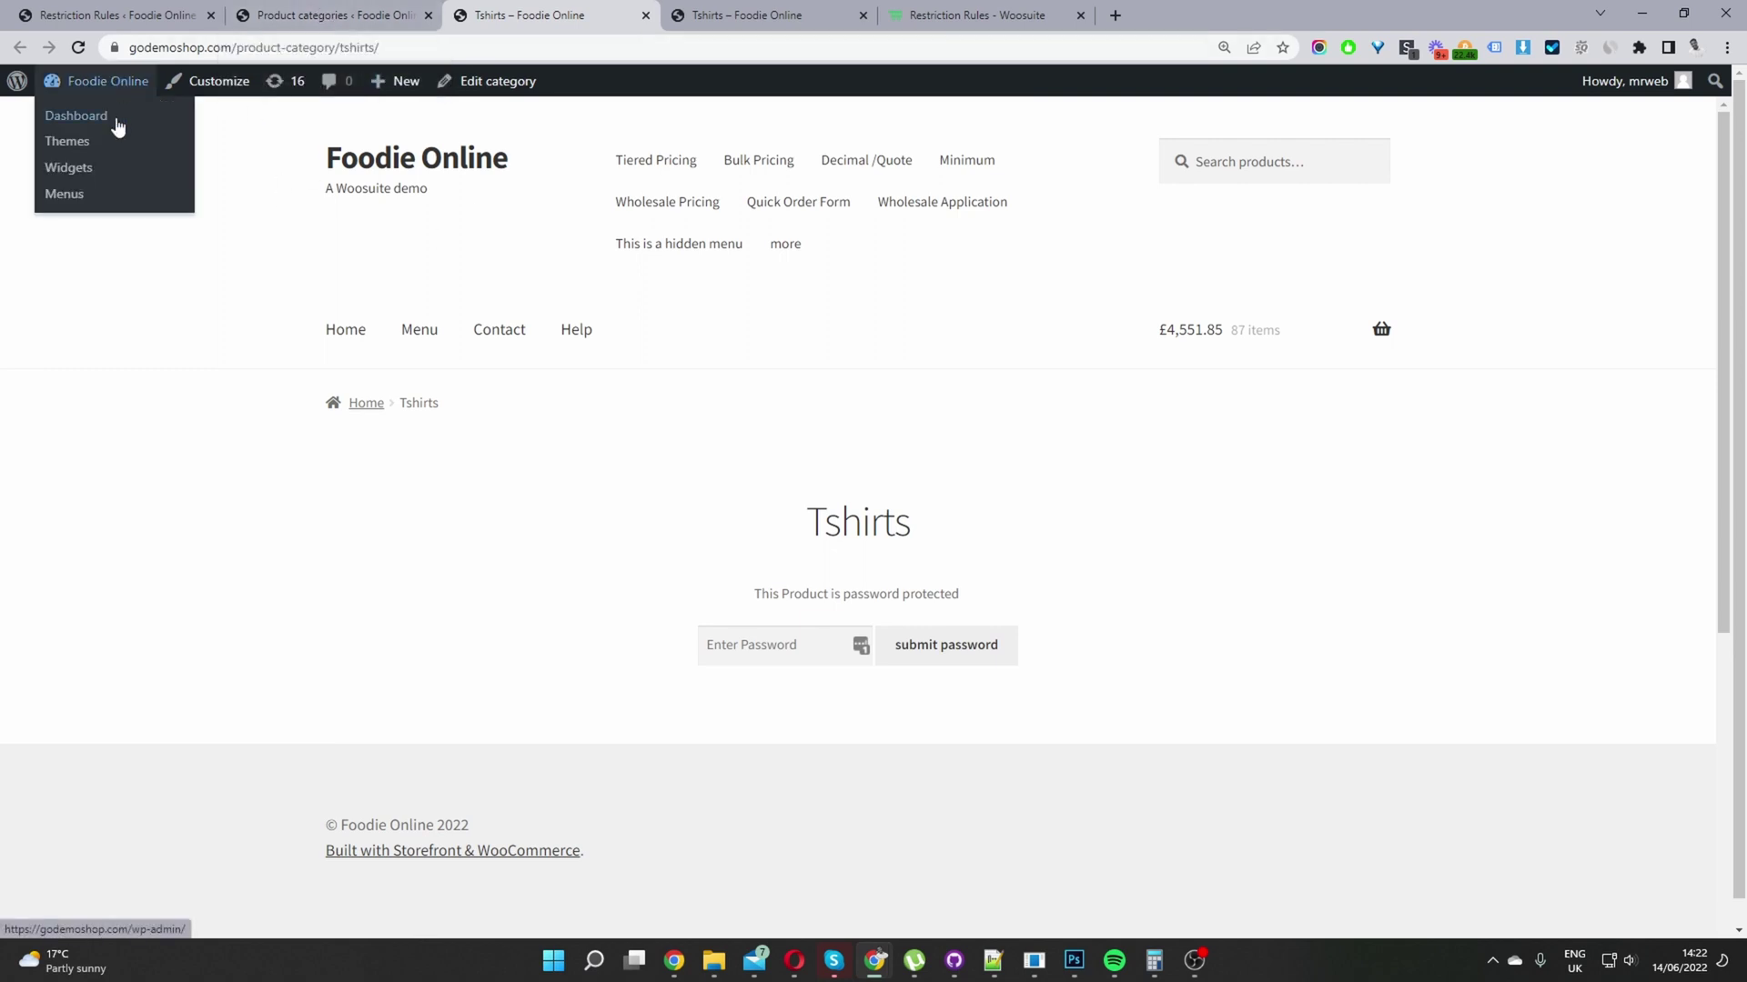
middle_click(63, 194)
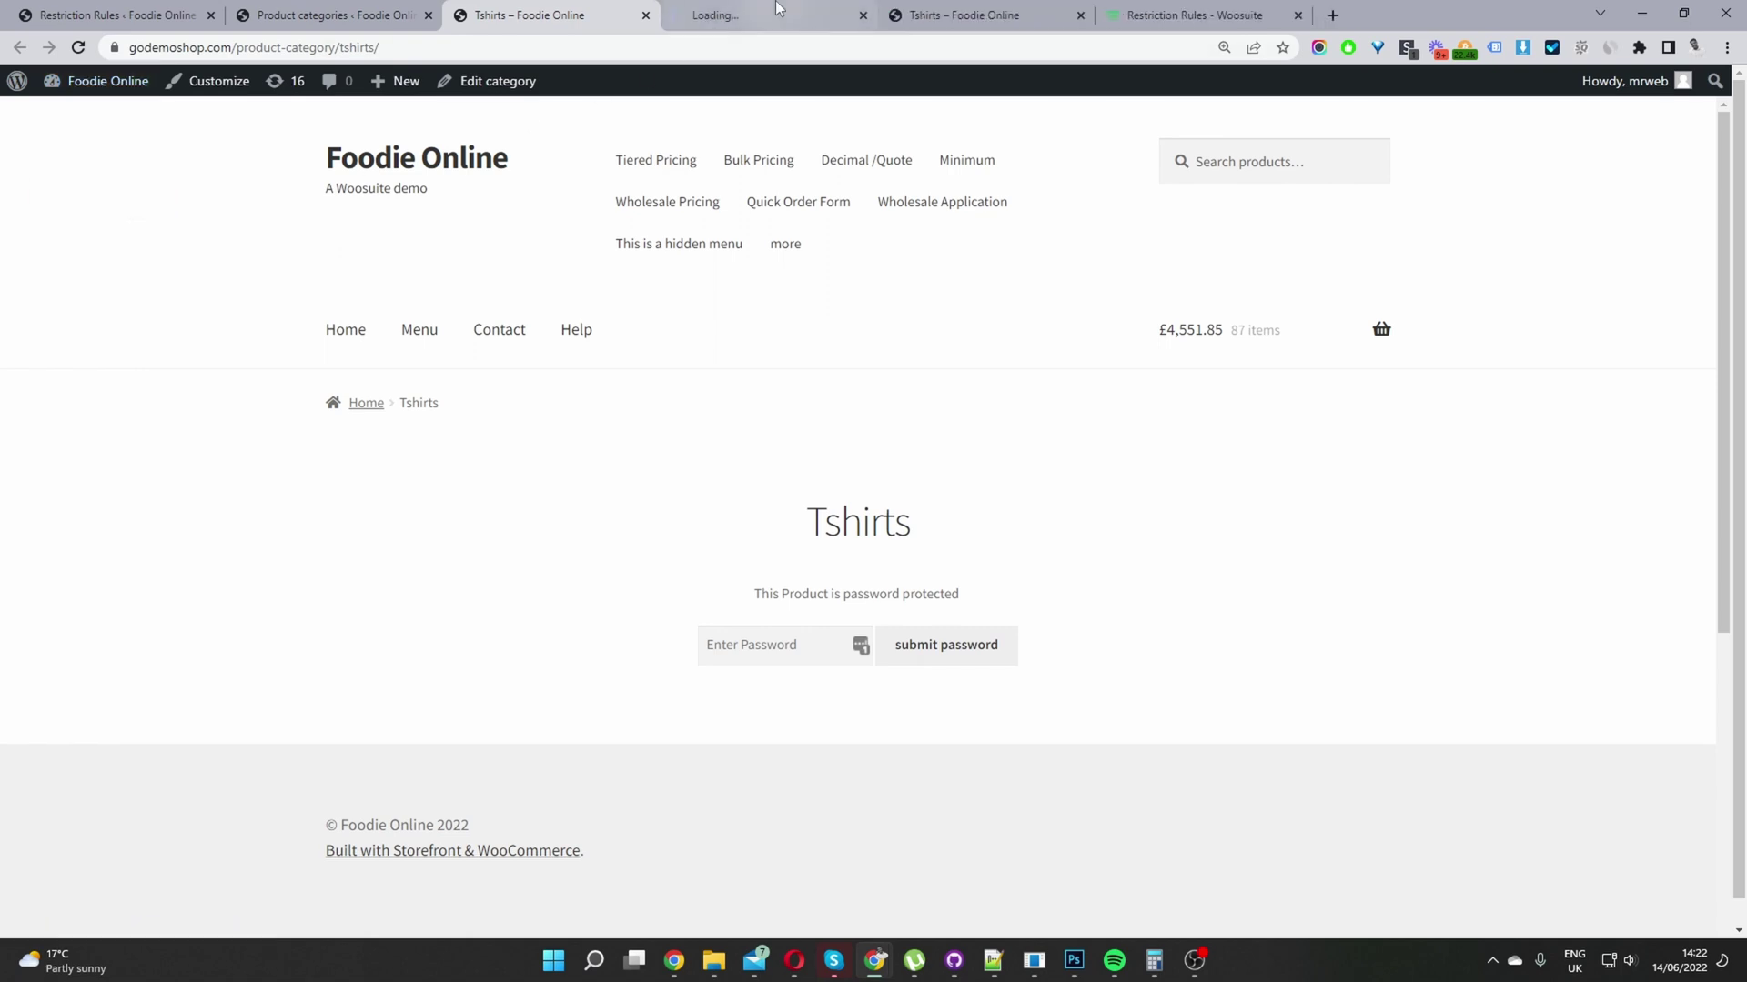
left_click(764, 15)
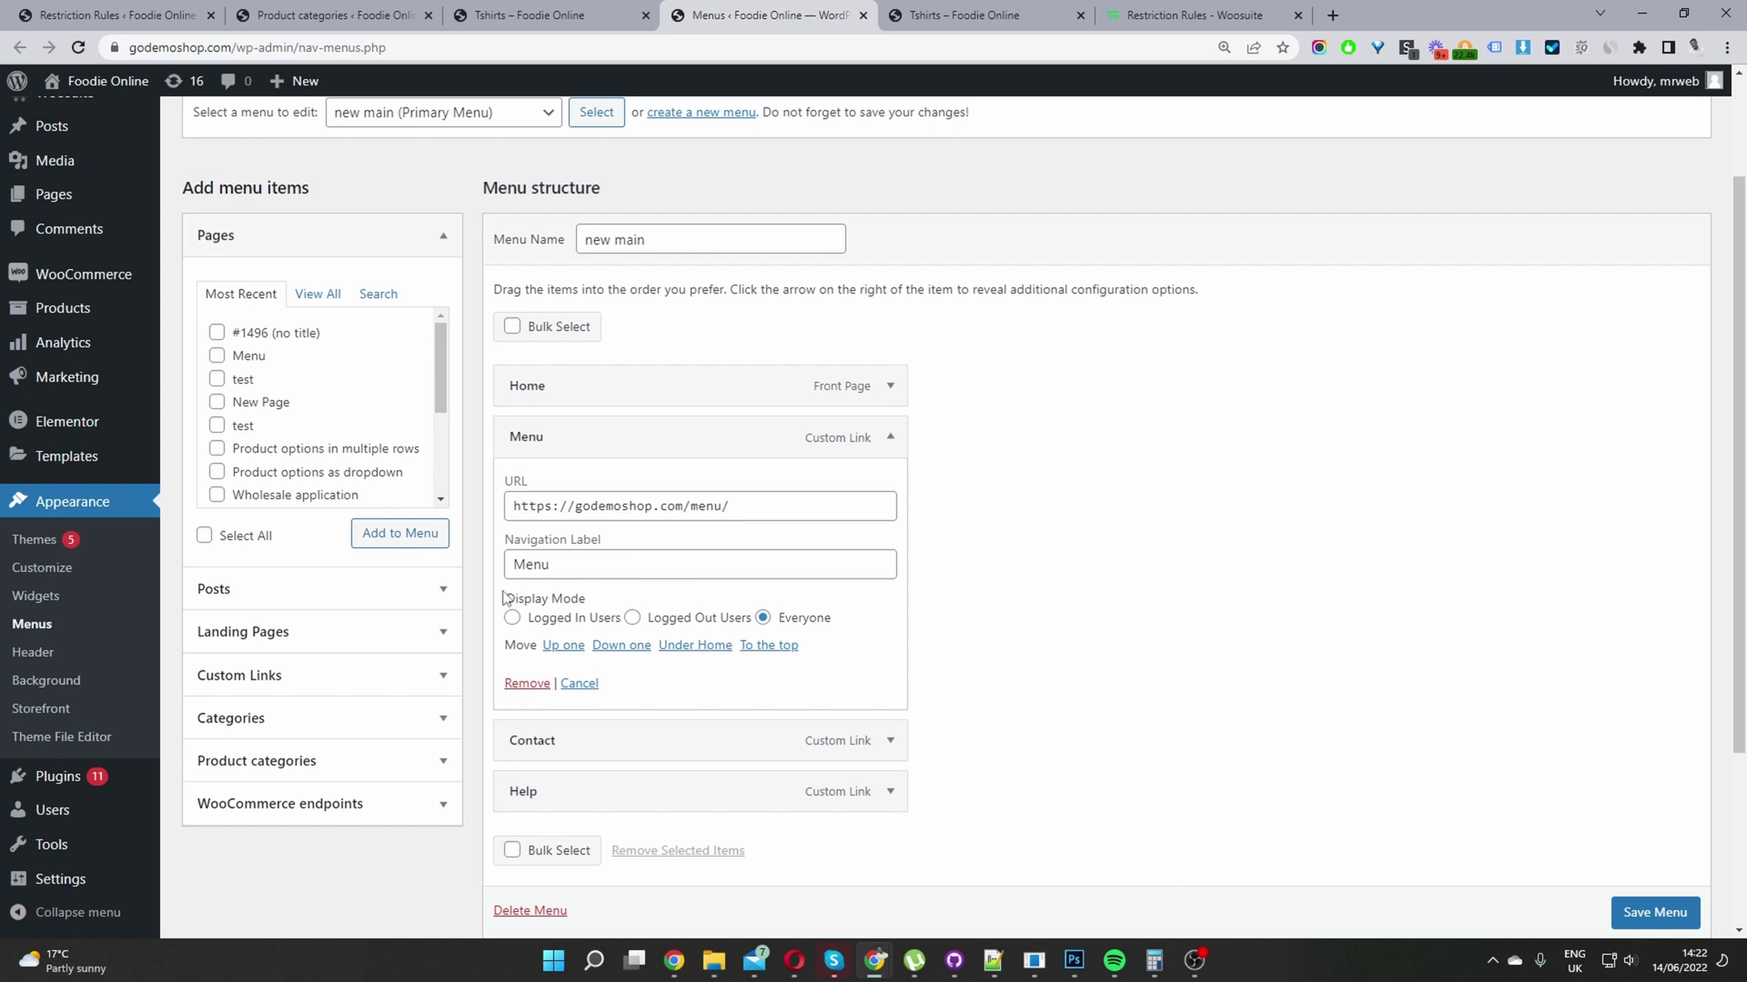
Set the Menu item's Display Mode to Logged Out Users and save the menu.
left_click_drag(505, 598, 571, 593)
left_click(514, 618)
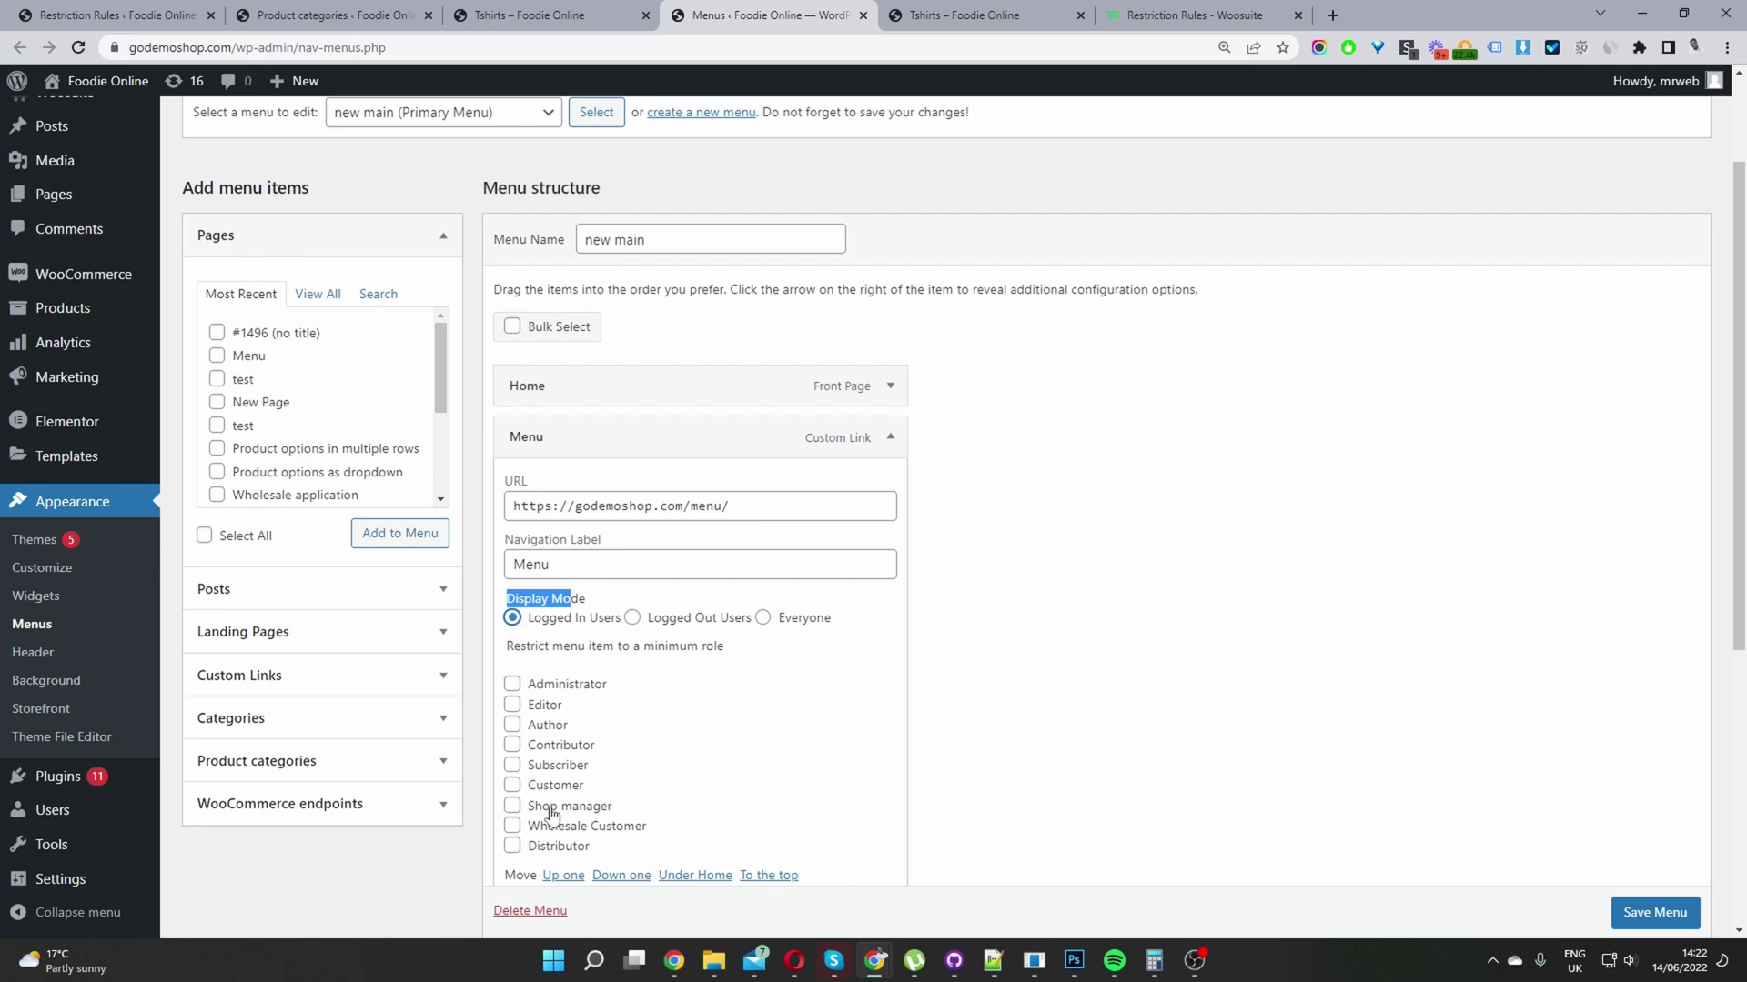
left_click(632, 618)
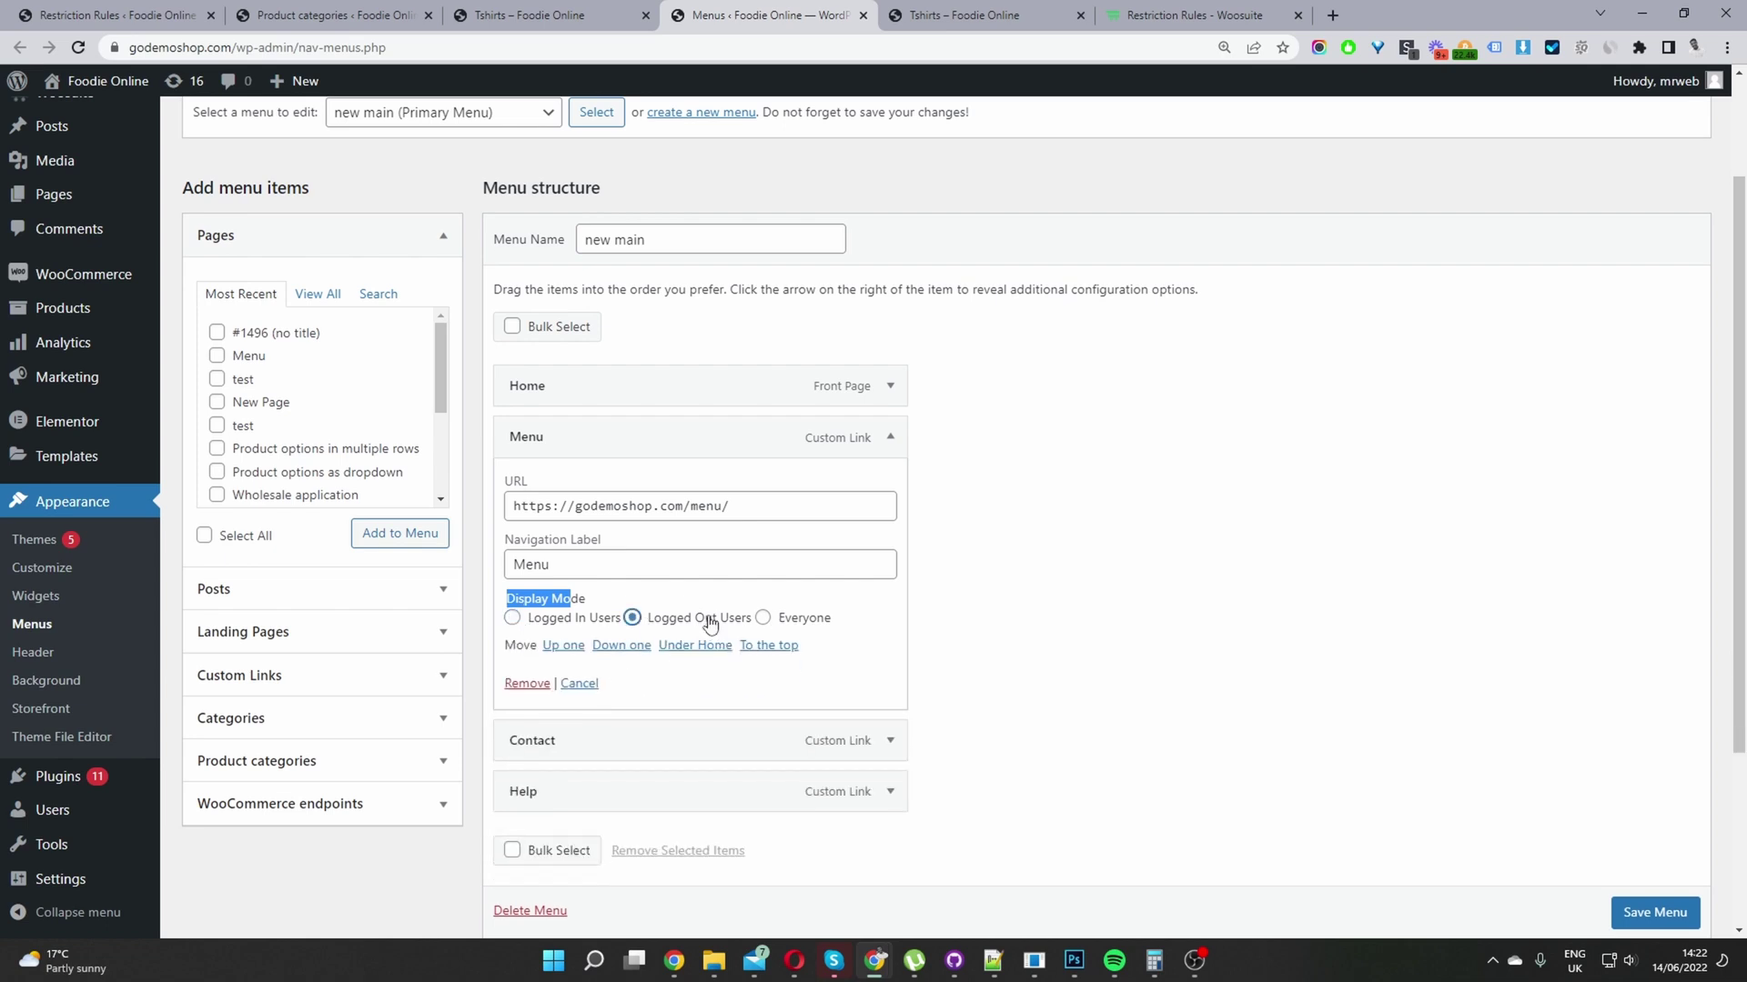
left_click(764, 619)
left_click(633, 619)
scroll(1649, 865, "down", 3)
left_click(1662, 851)
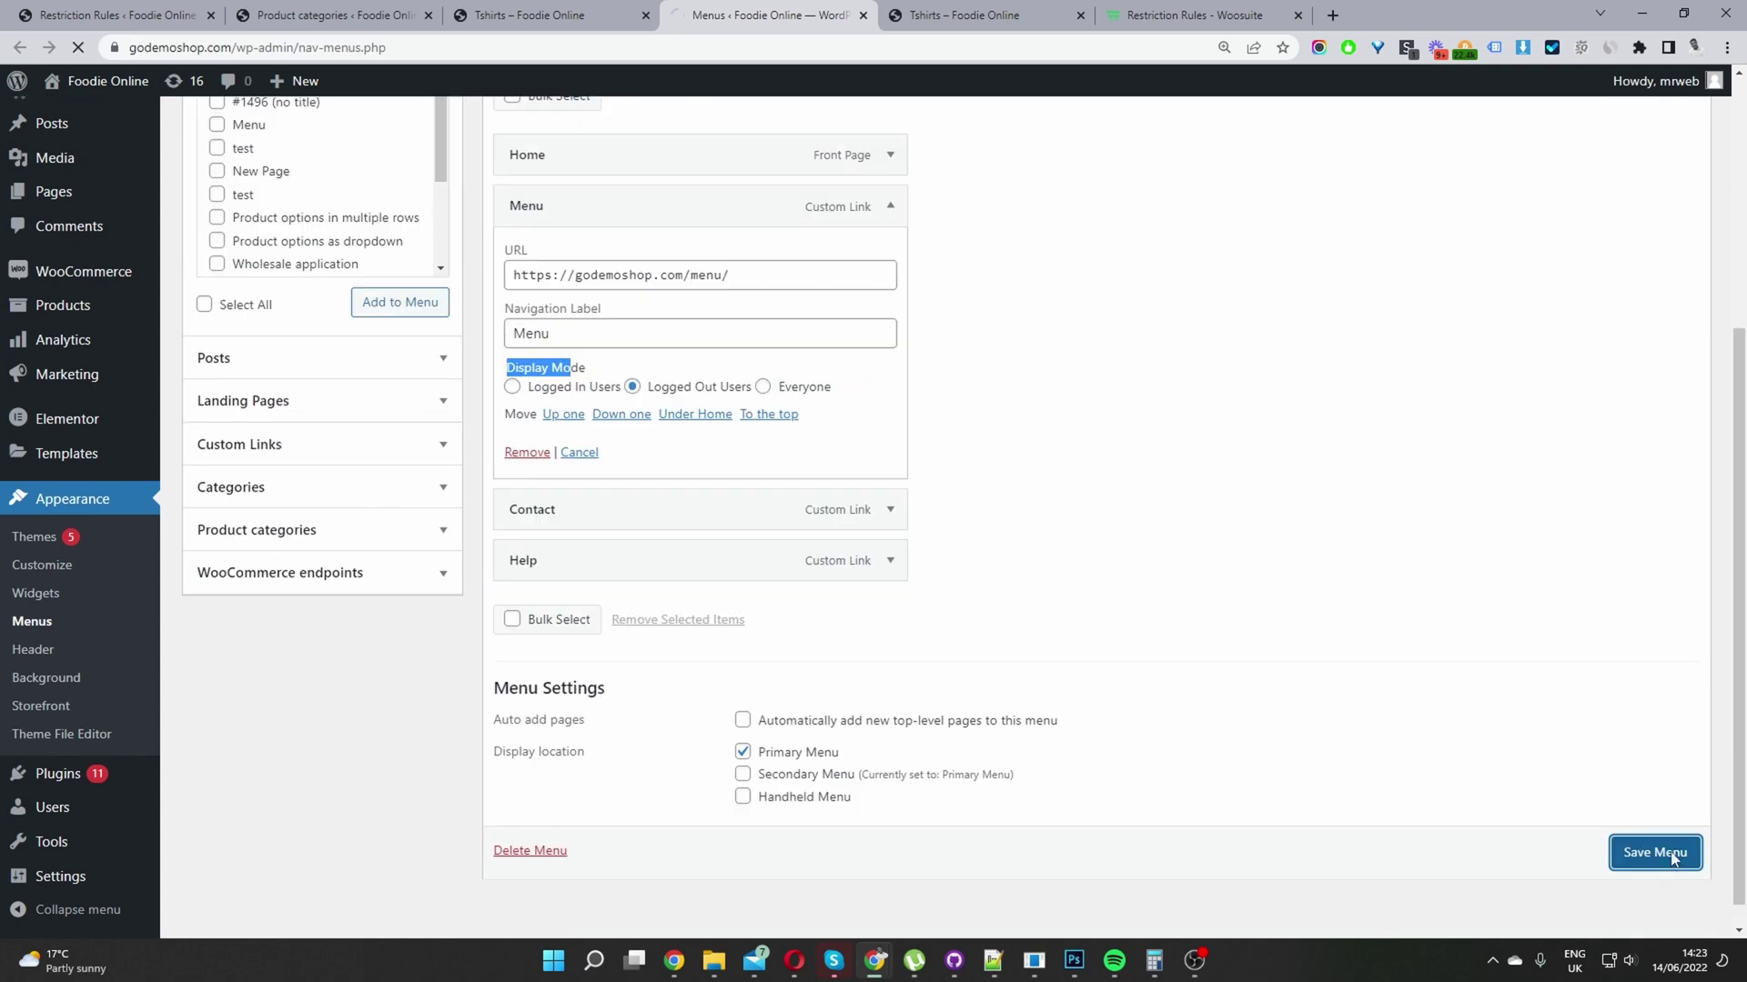
key("ctrl+shift+Tab")
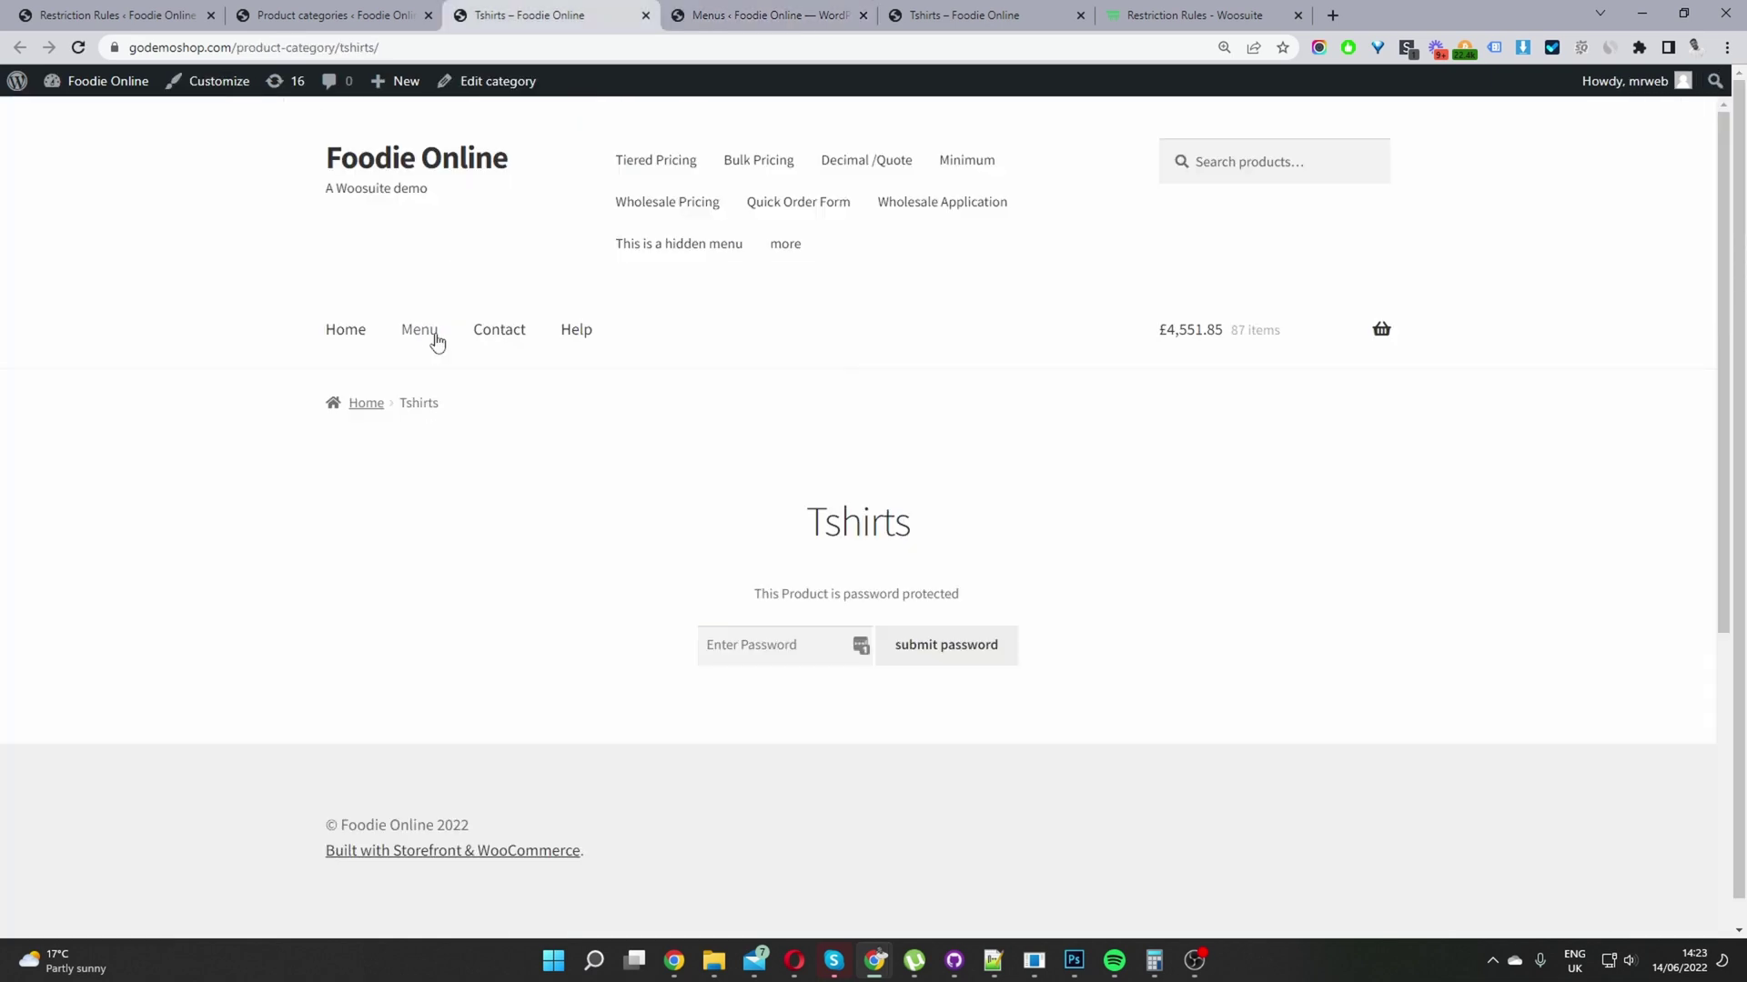
Change the Menu item to Logged In Users with the Wholesale Customer role only, and save the menu.
left_click(78, 47)
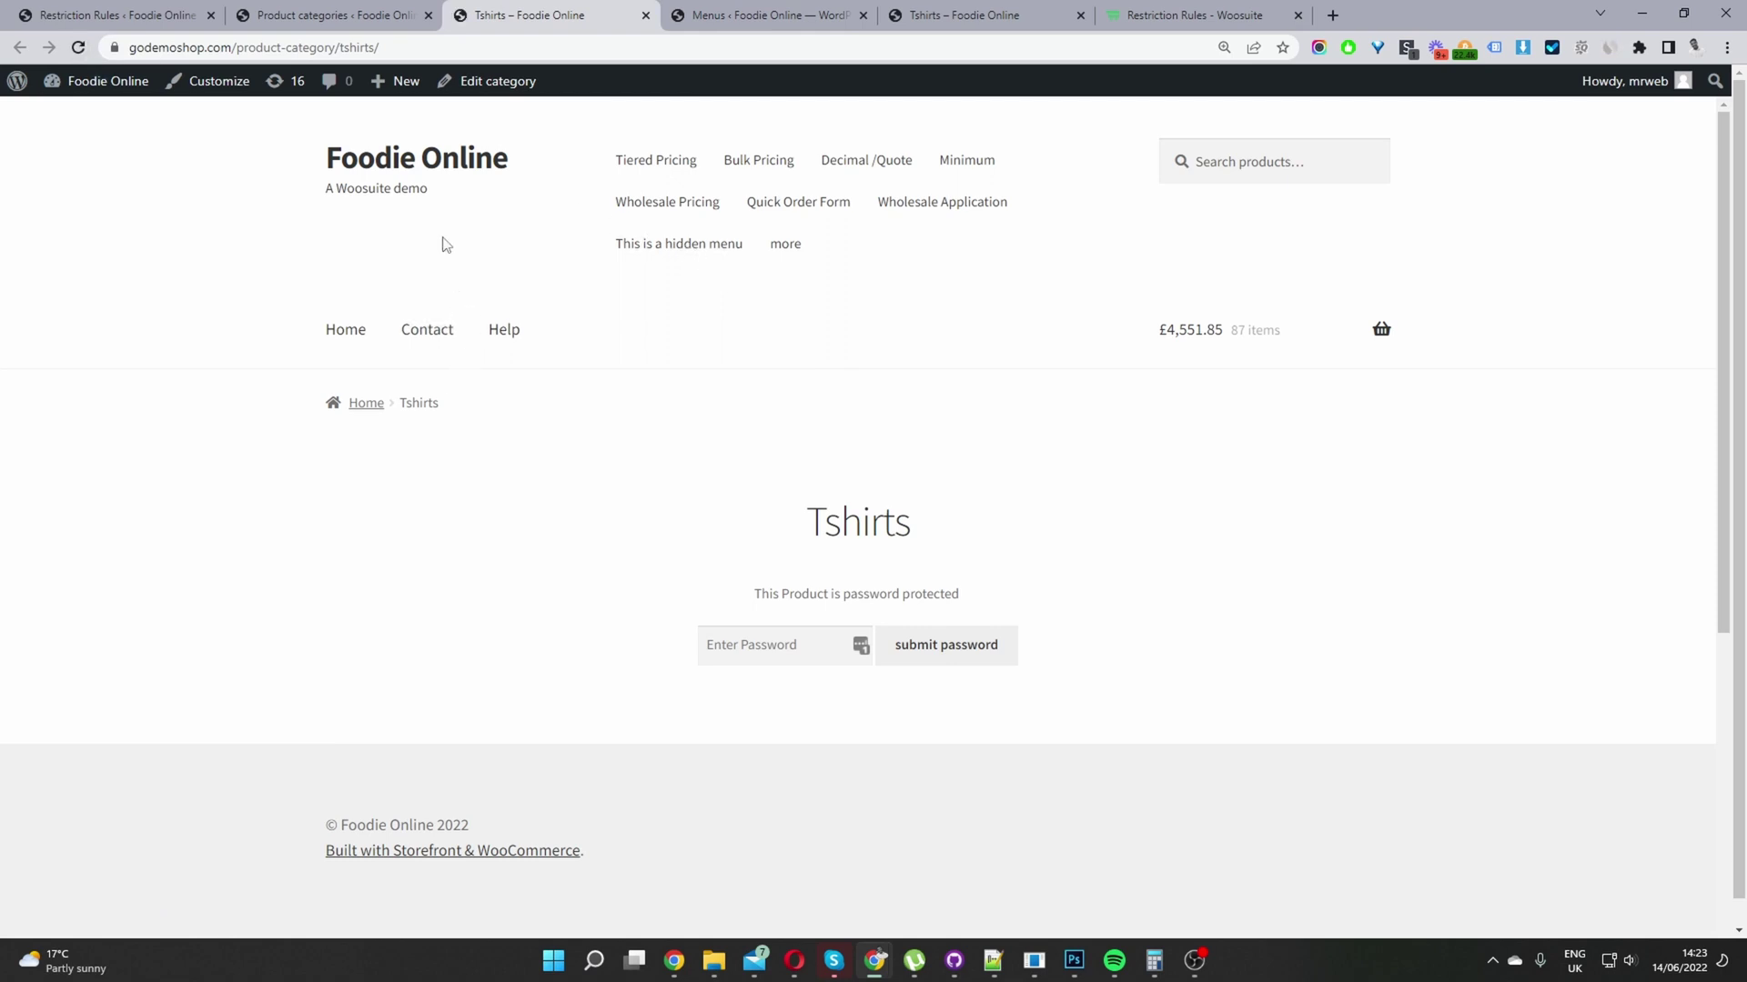
key("ctrl+Tab")
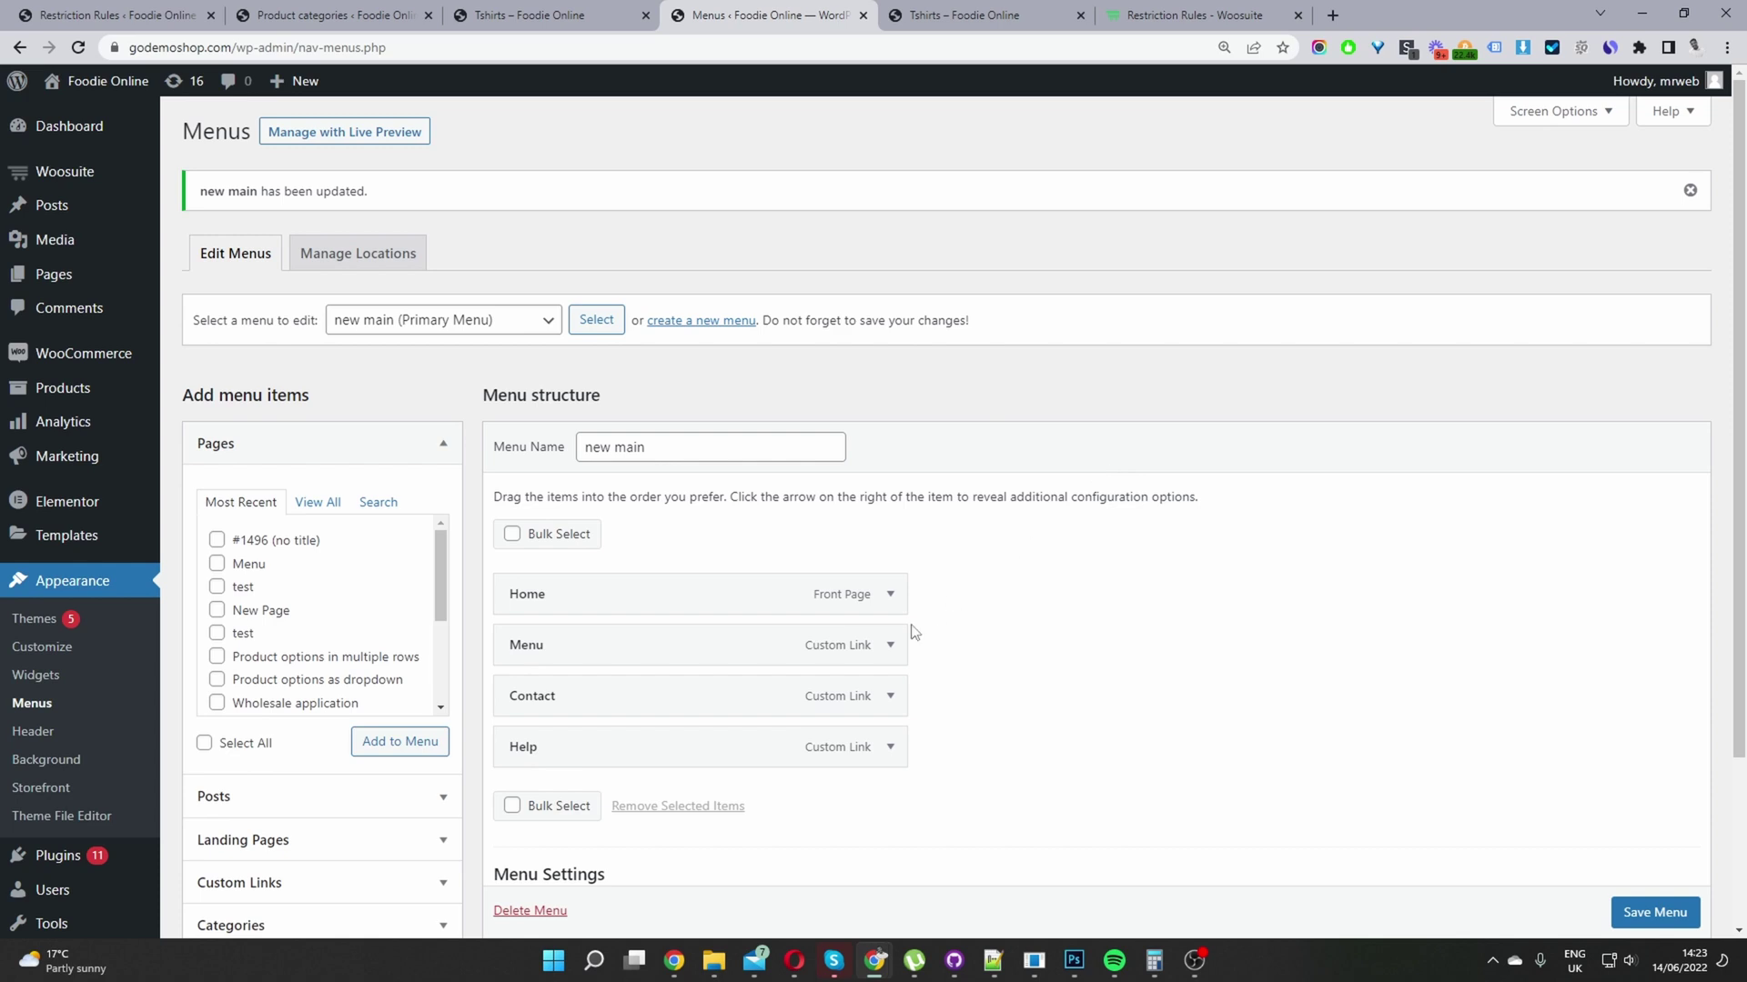
left_click(890, 645)
scroll(793, 669, "down", 1)
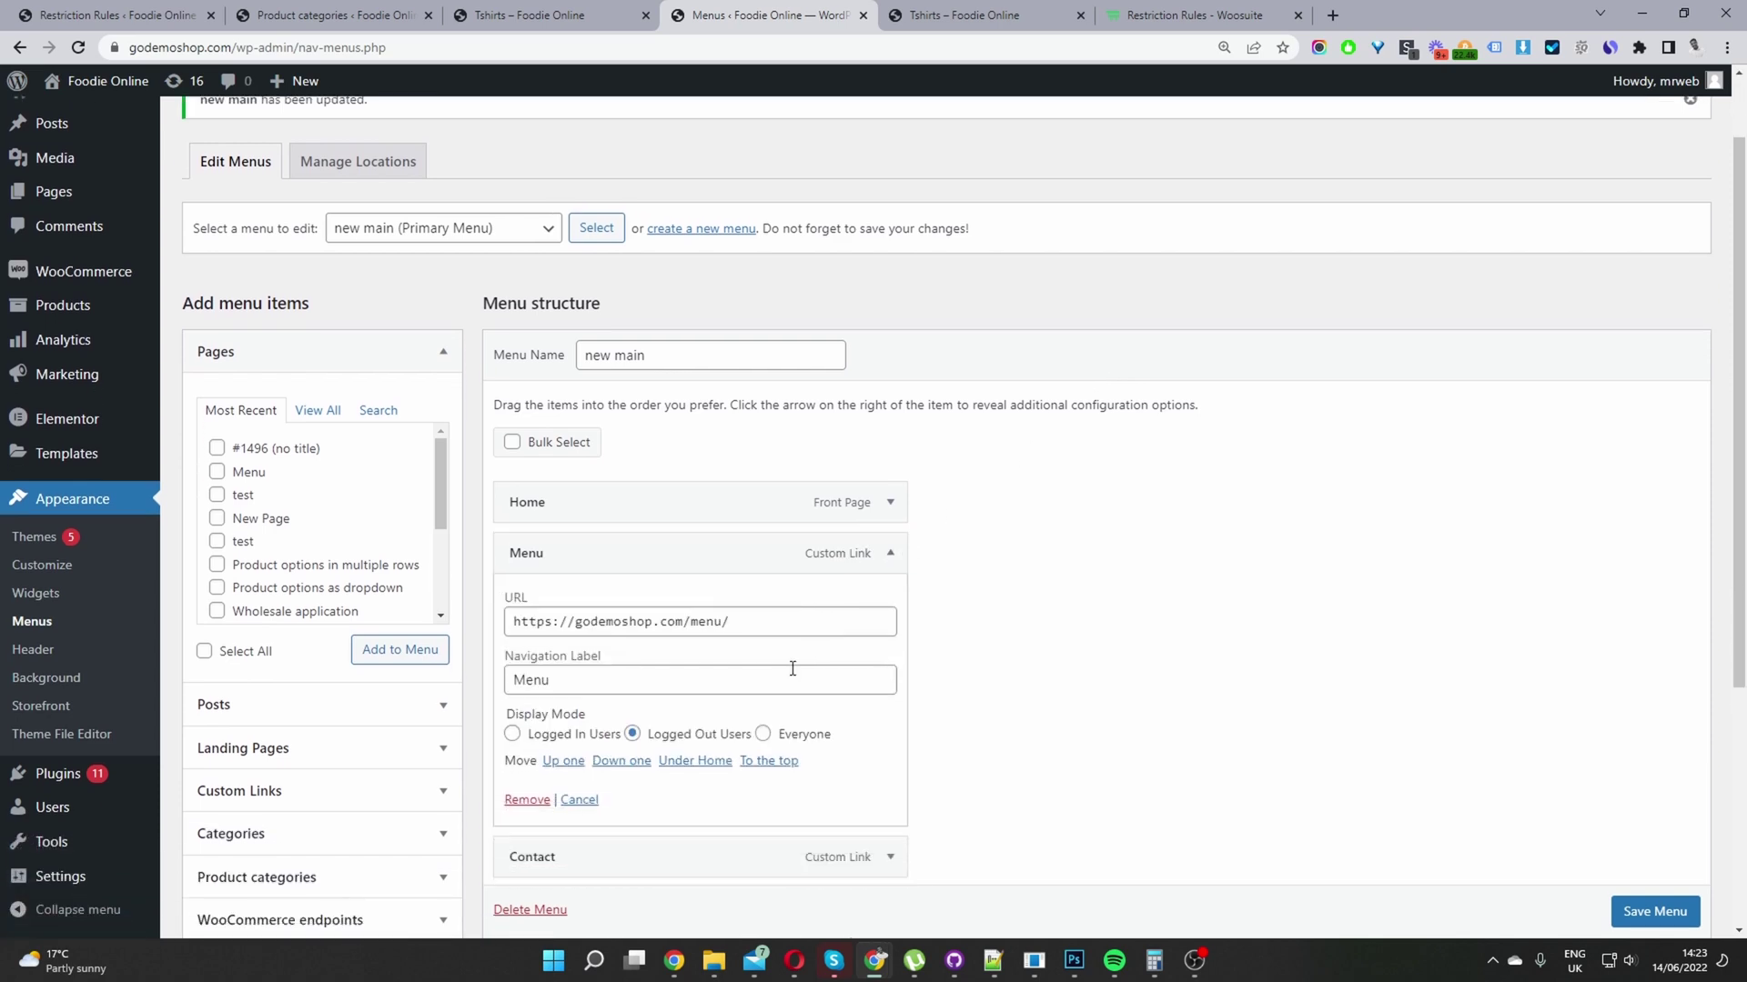
scroll(792, 669, "down", 1)
left_click(550, 650)
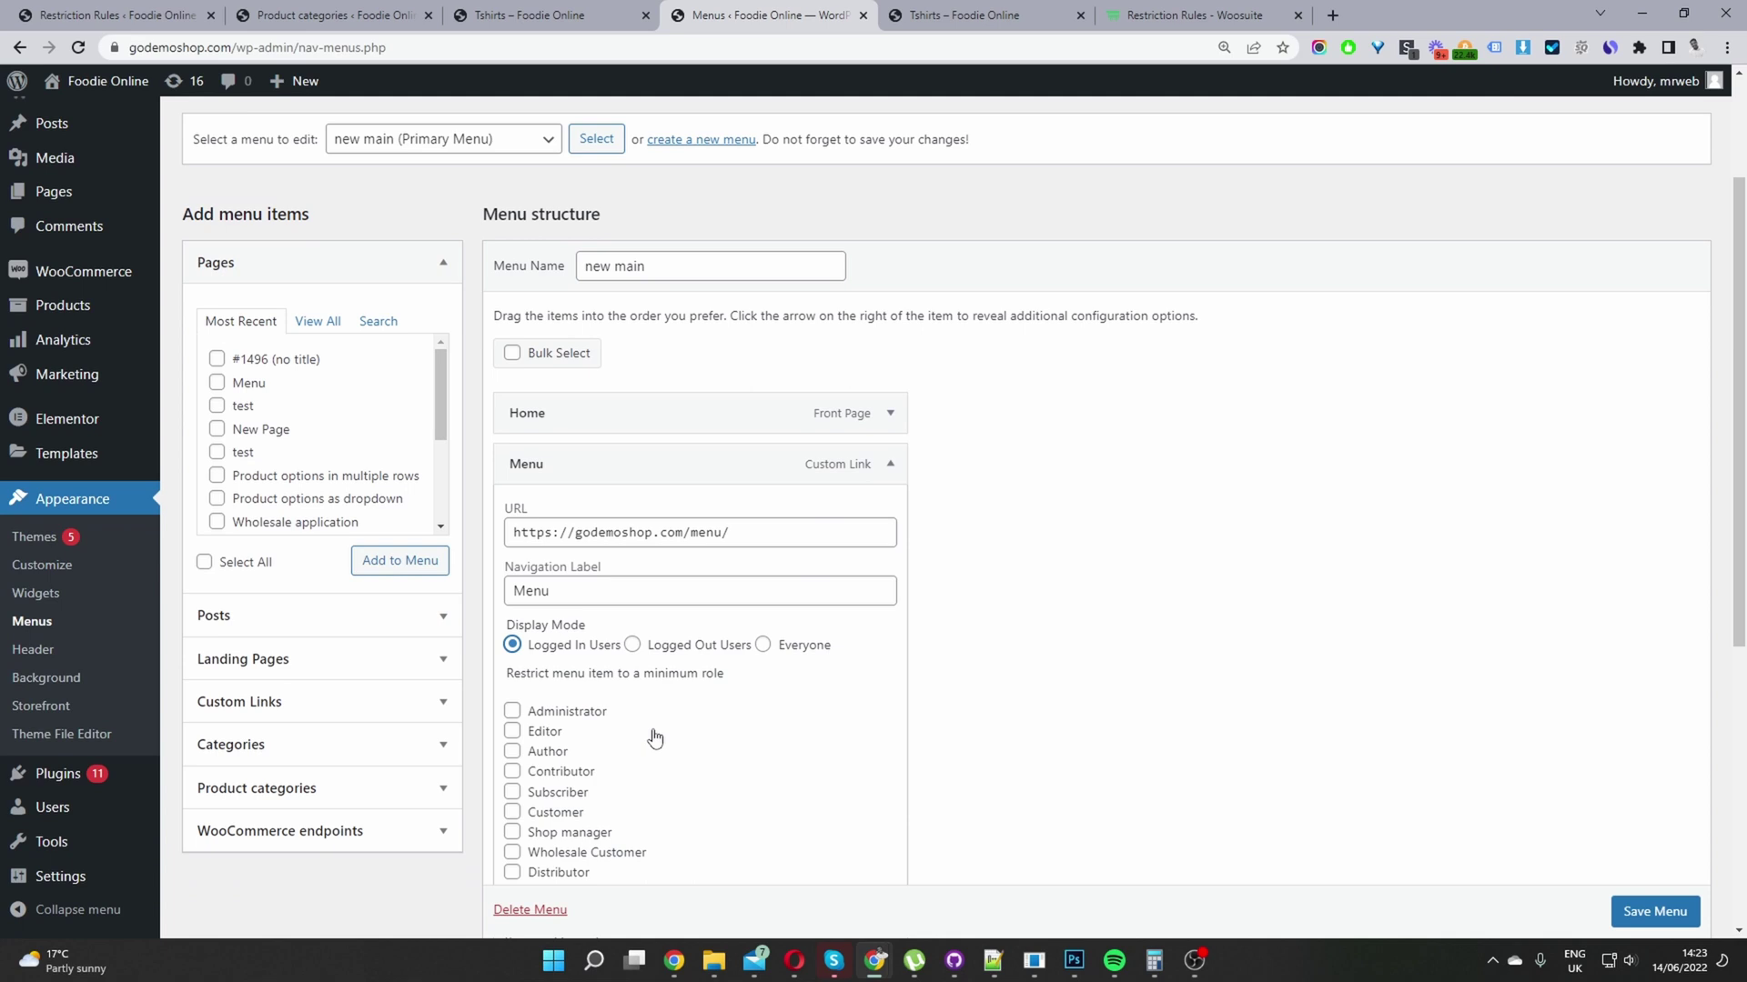
scroll(655, 737, "down", 2)
left_click(626, 671)
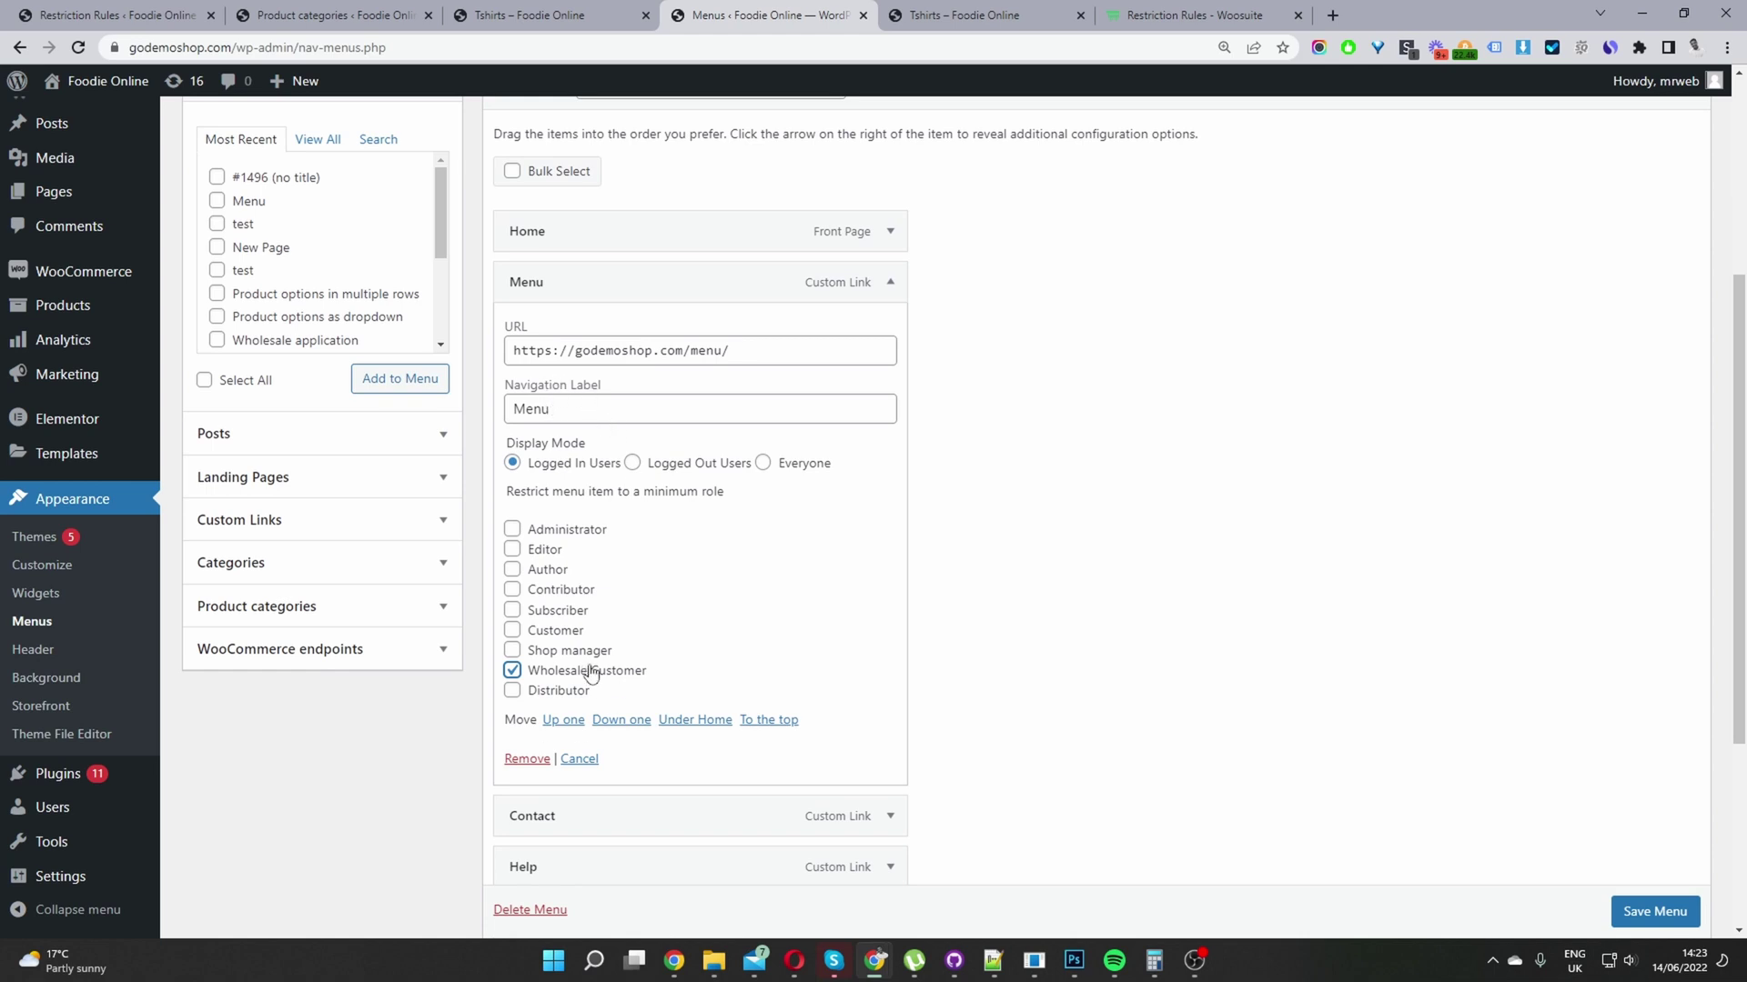
left_click(1619, 900)
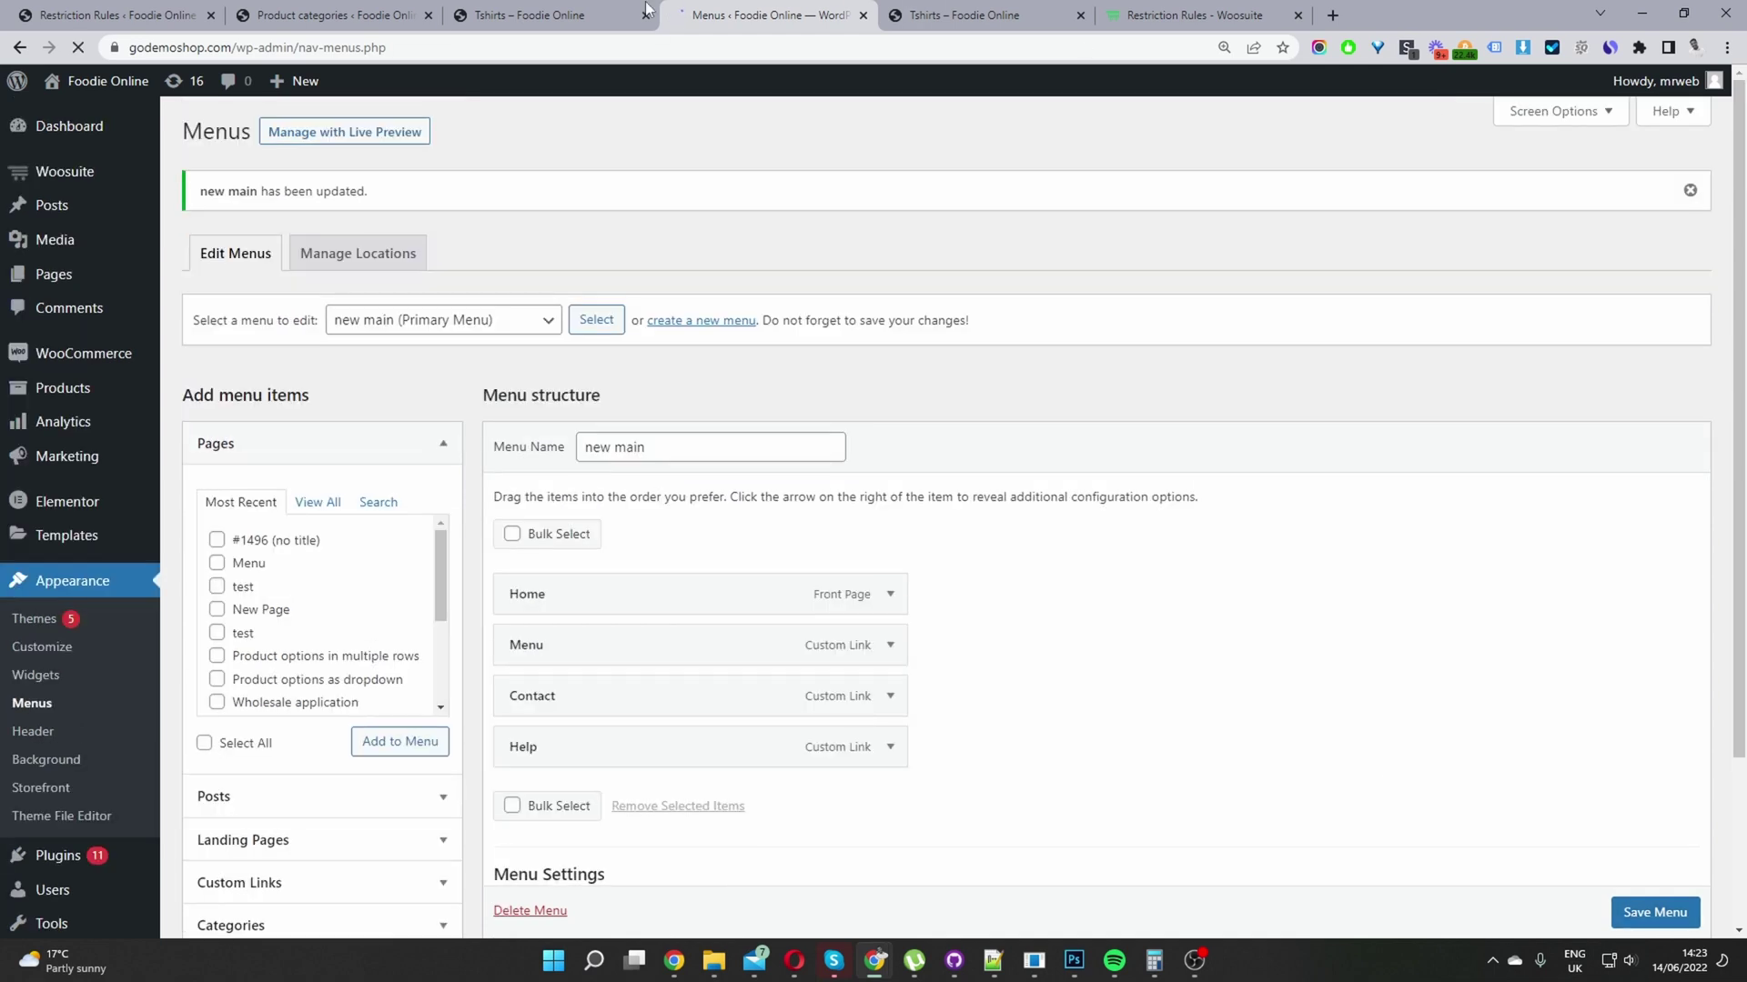
Reload the Tshirts storefront page and verify its navigation shows only Home, Contact and Help.
left_click(527, 15)
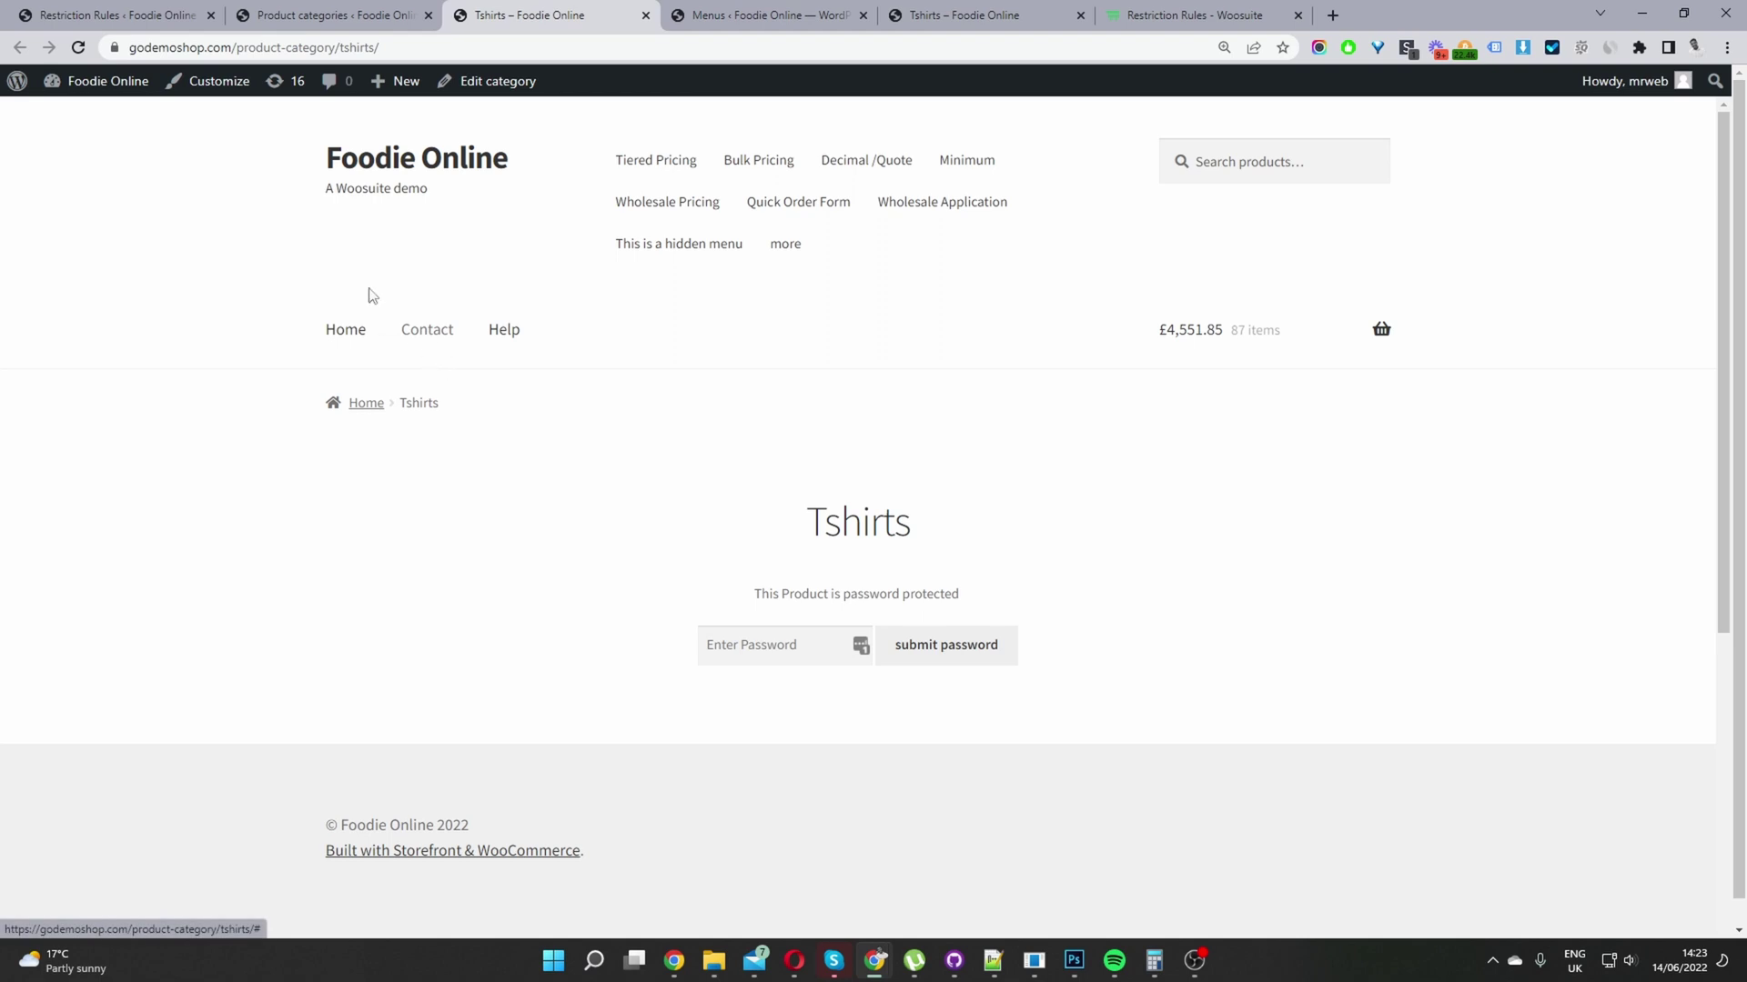
left_click(113, 48)
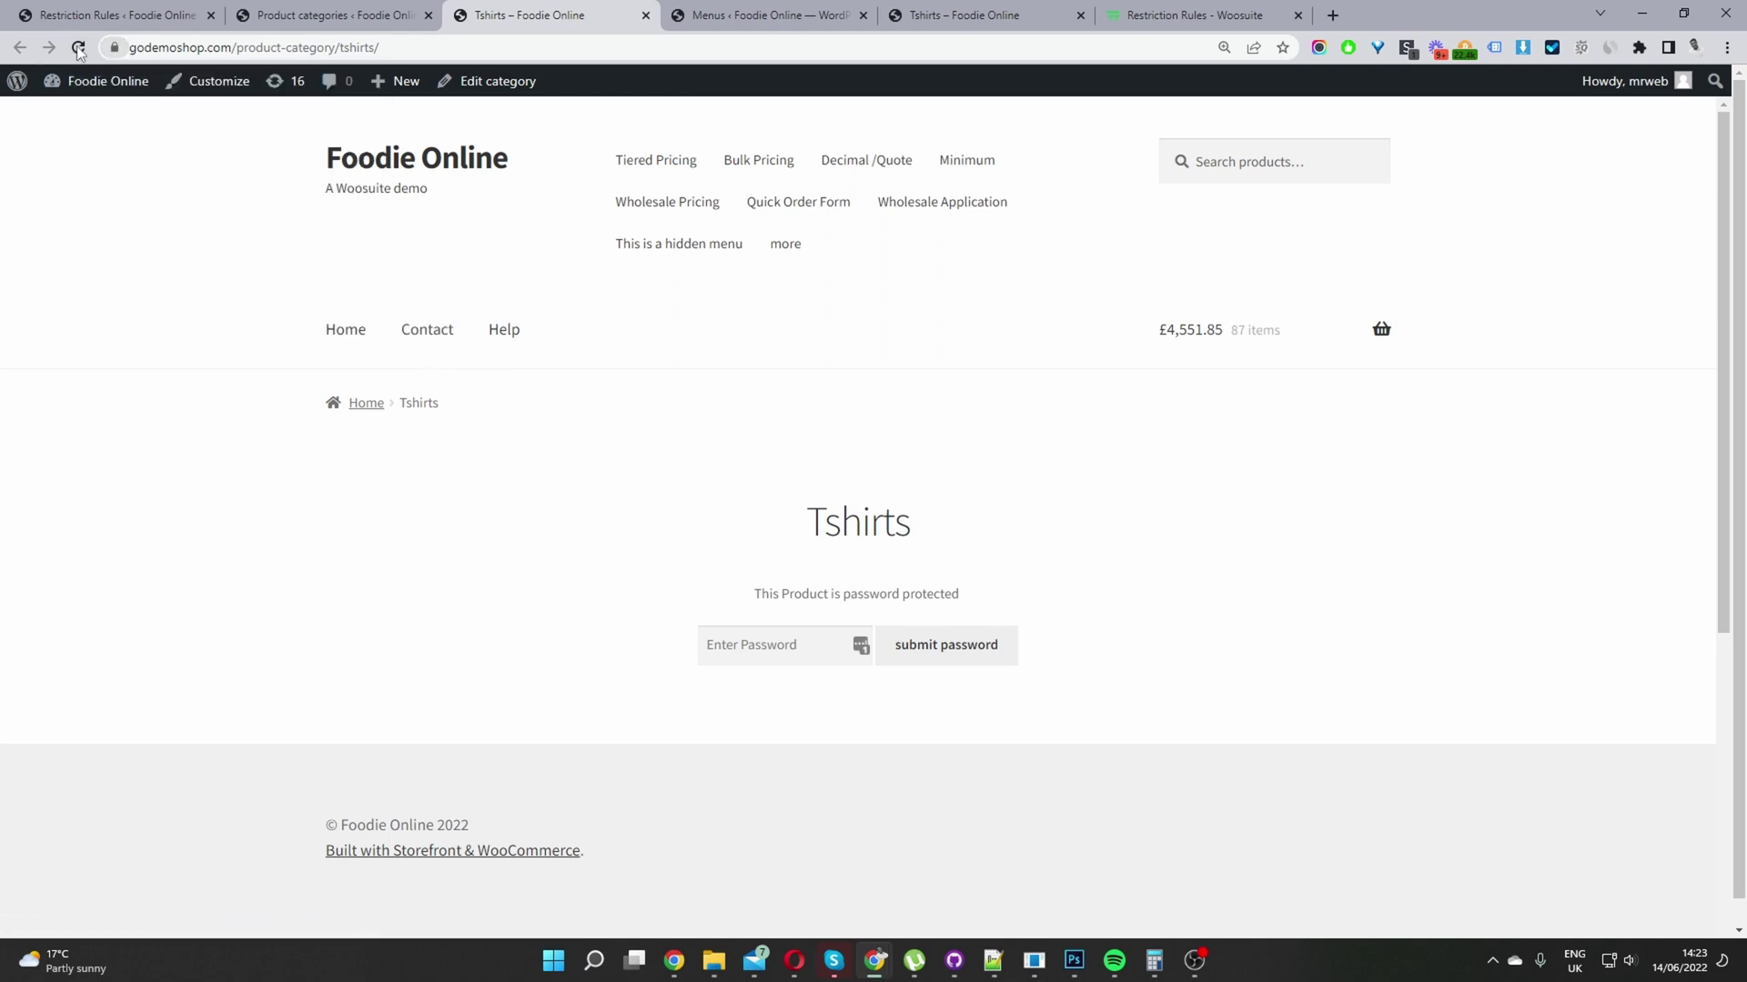
left_click(77, 48)
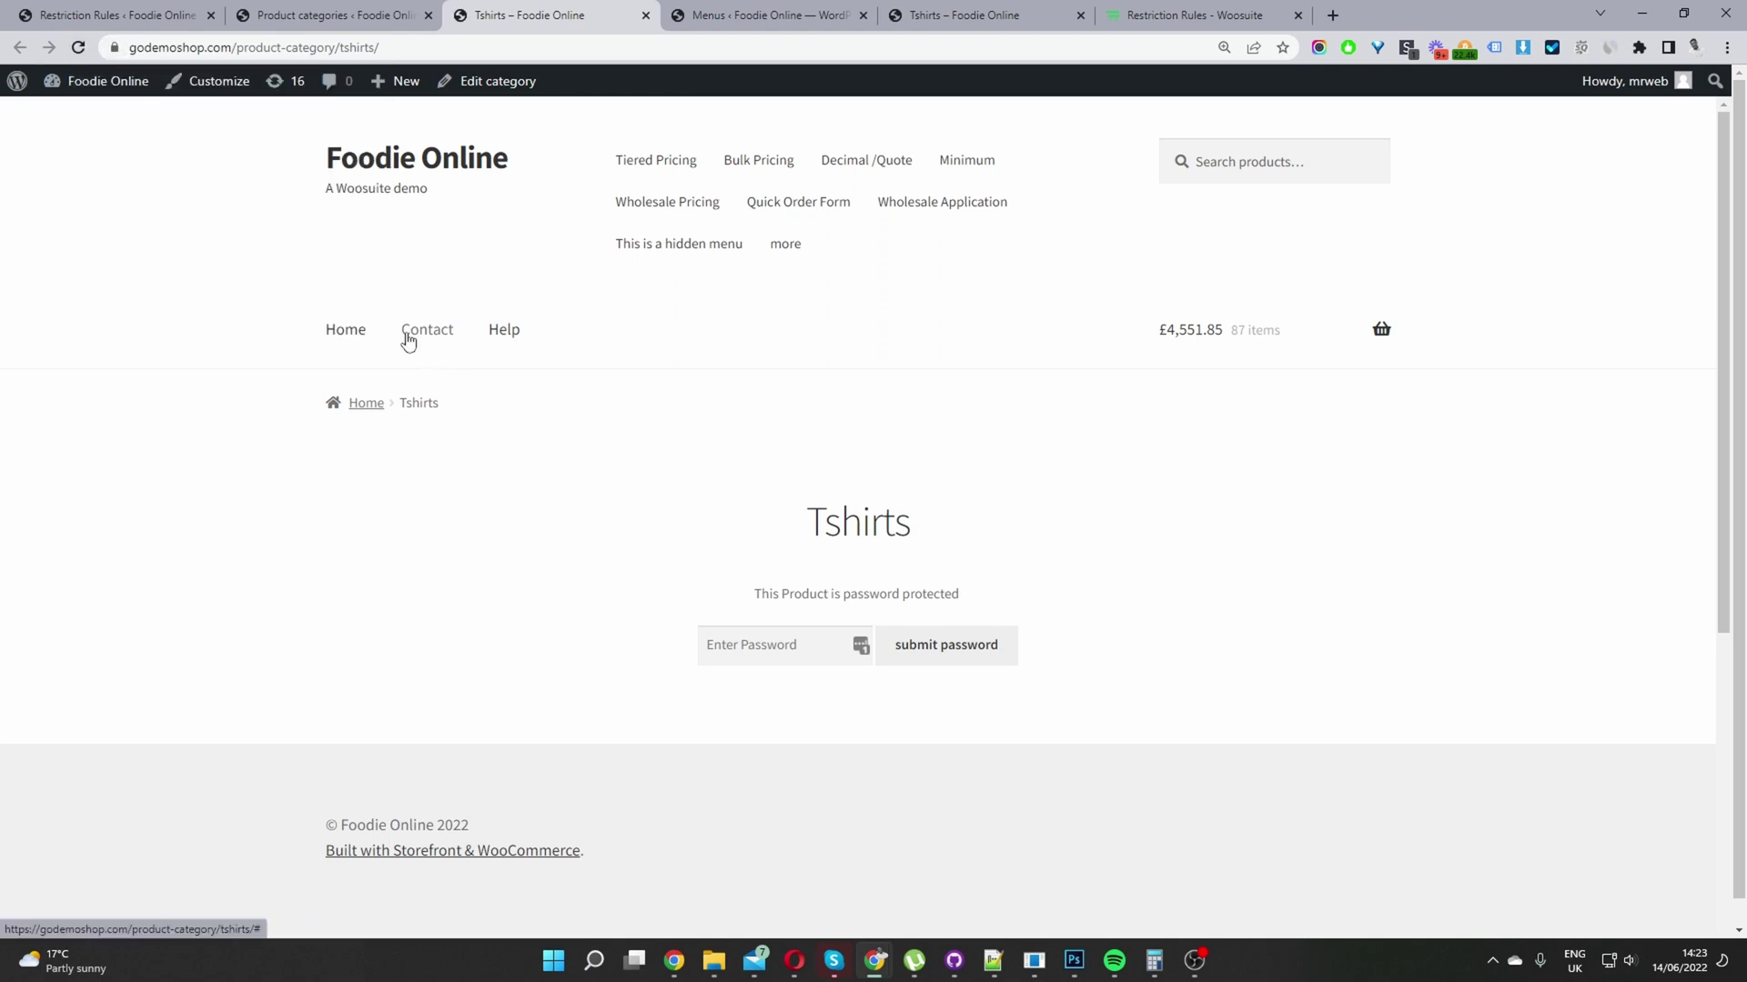